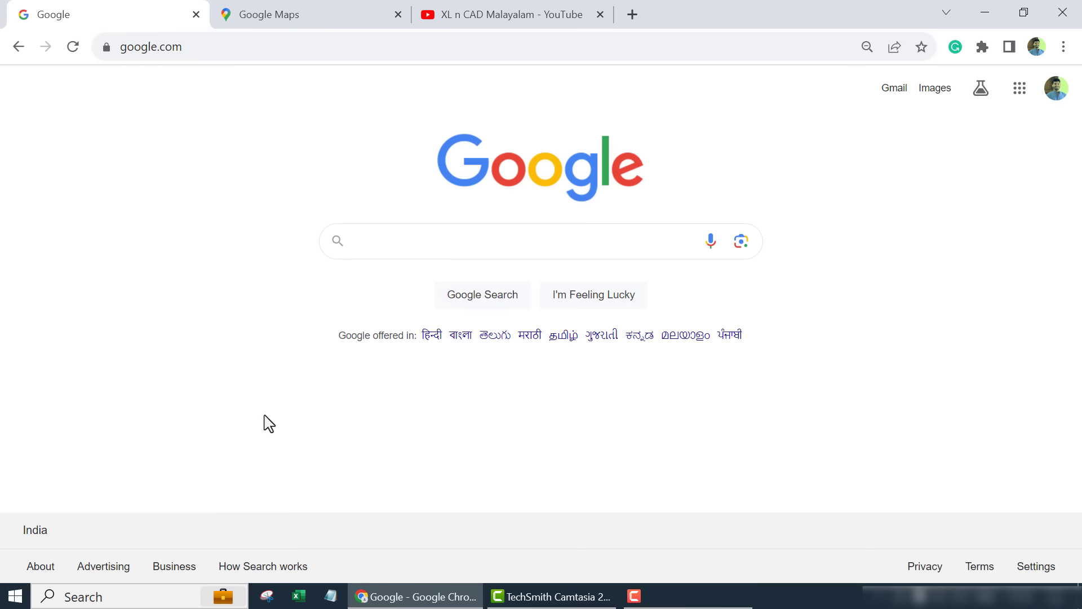
Search Google for 'jotform'.
click(402, 257)
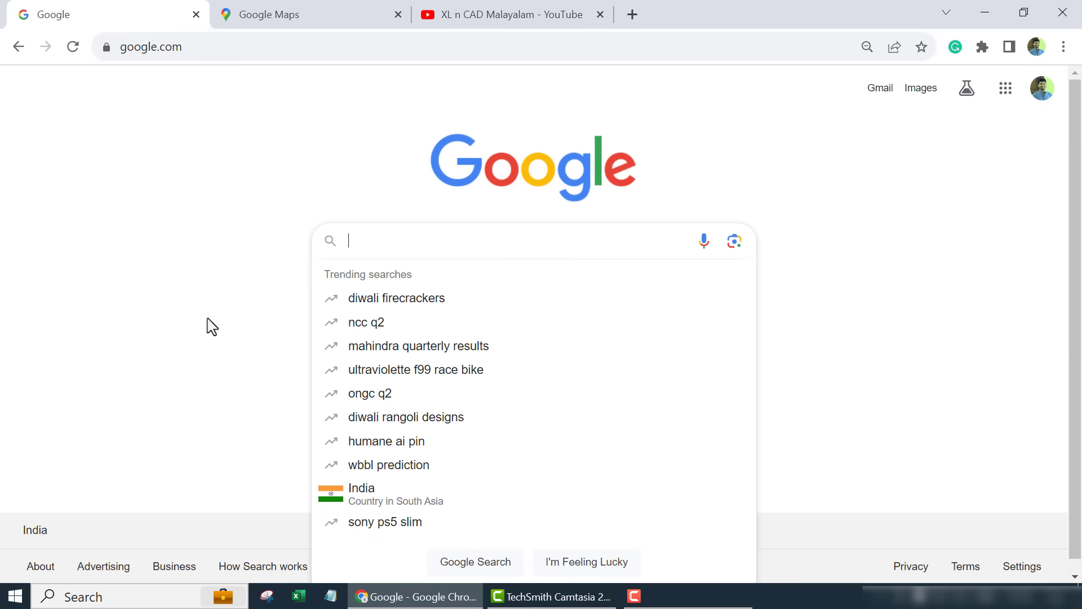
text(jotform)
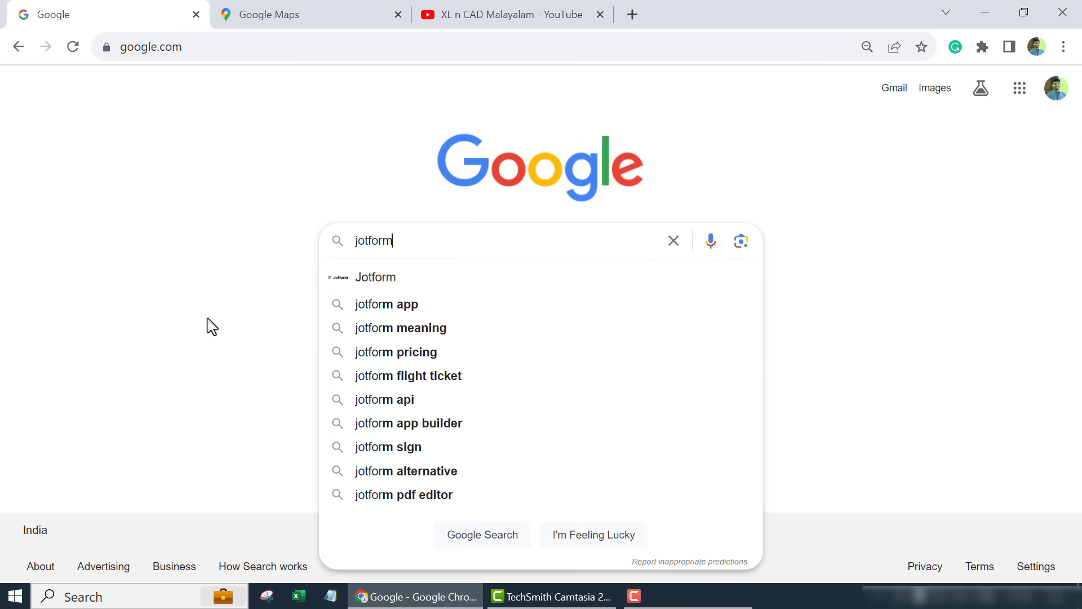
key(Return)
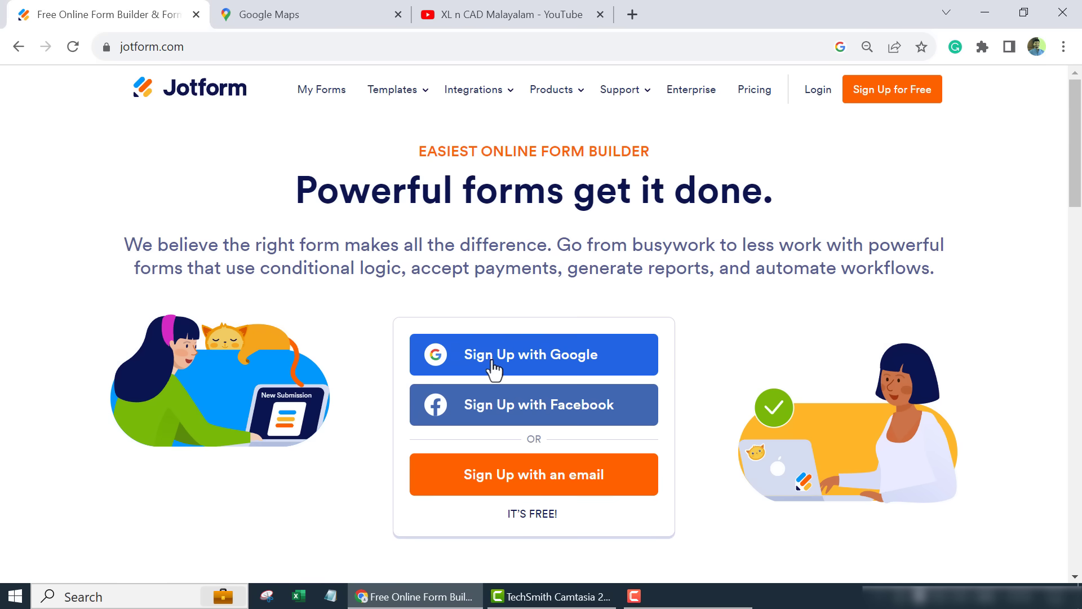
Sign up to Jotform with Google, choosing the Google account to use.
click(618, 364)
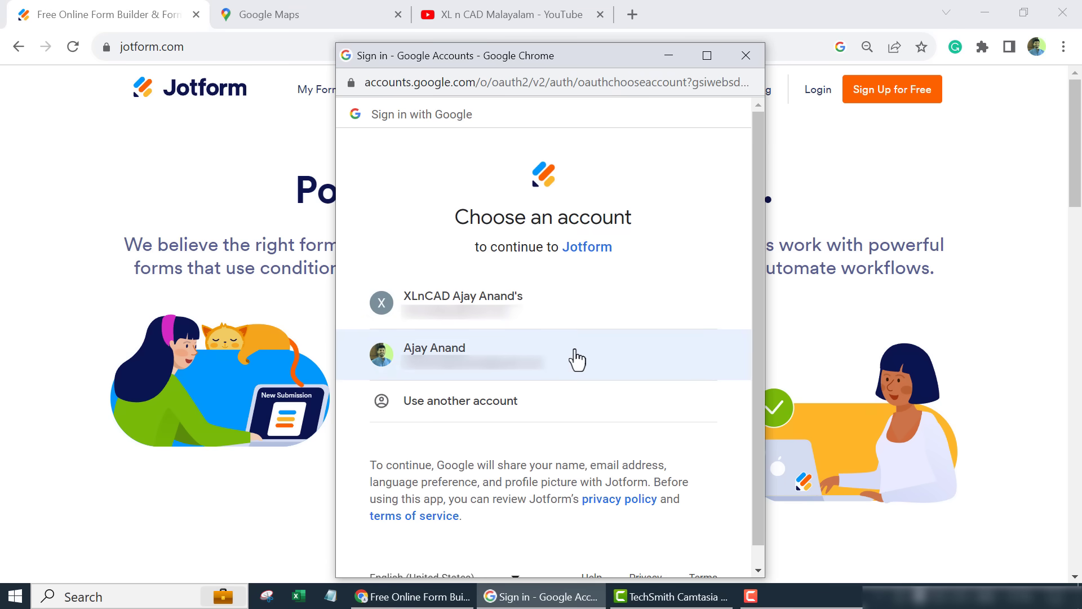
click(578, 359)
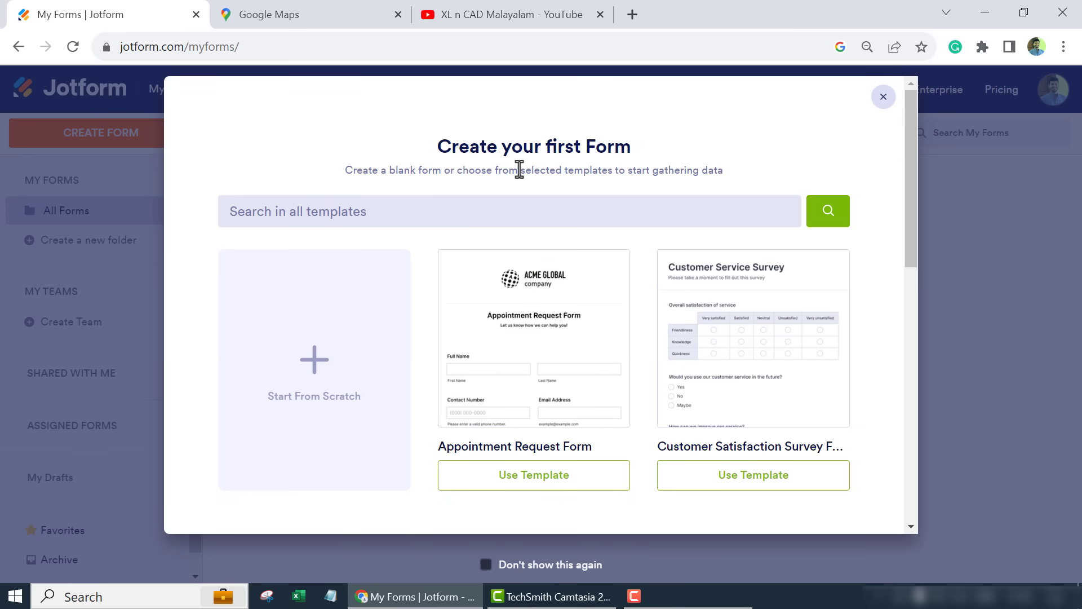
Close the create-your-first-form prompt and go to My Apps via the products menu.
click(883, 99)
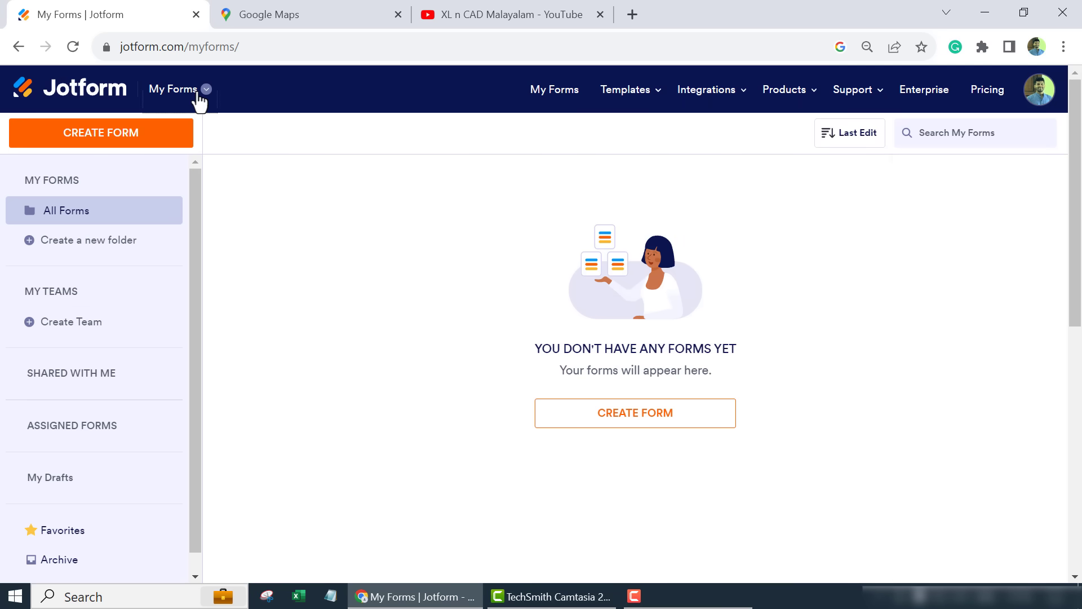
click(198, 92)
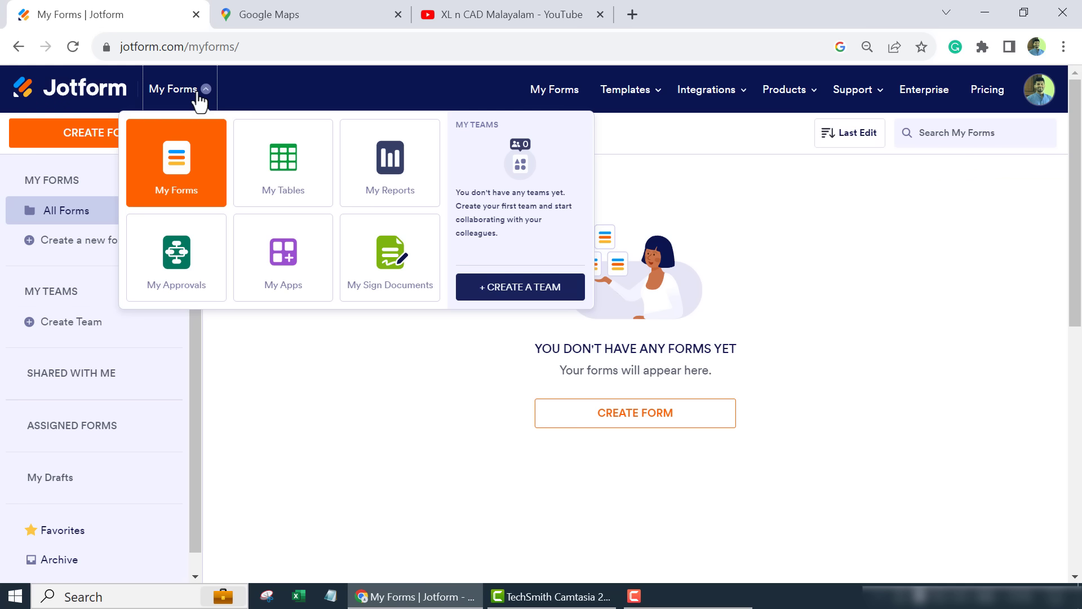
click(314, 238)
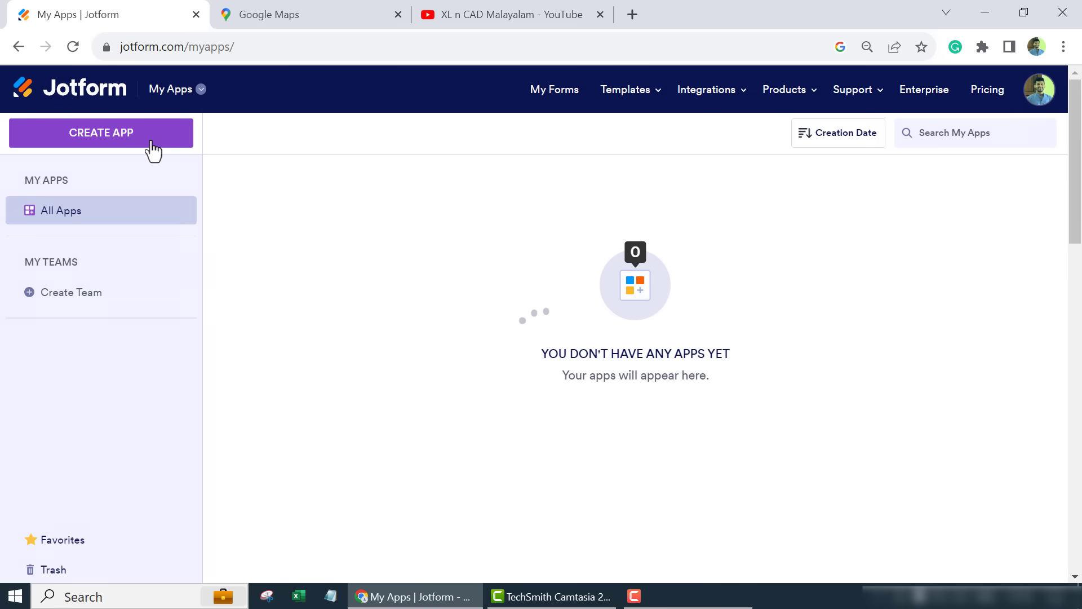
Start a new app with the CREATE APP button on My Apps.
click(151, 142)
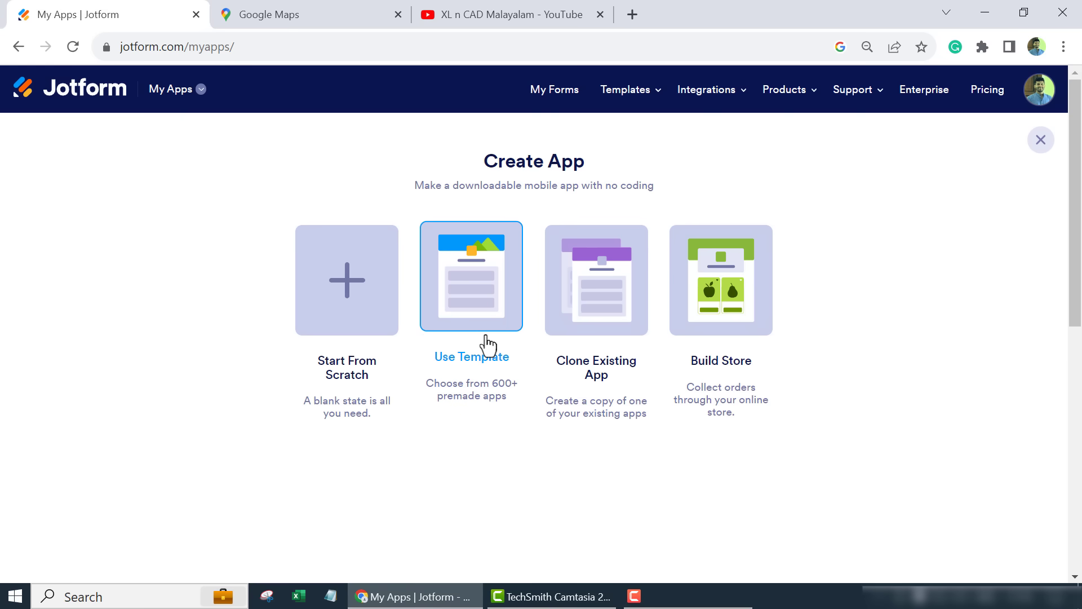
Choose Use Template and scroll through the 600+ app template gallery.
click(475, 304)
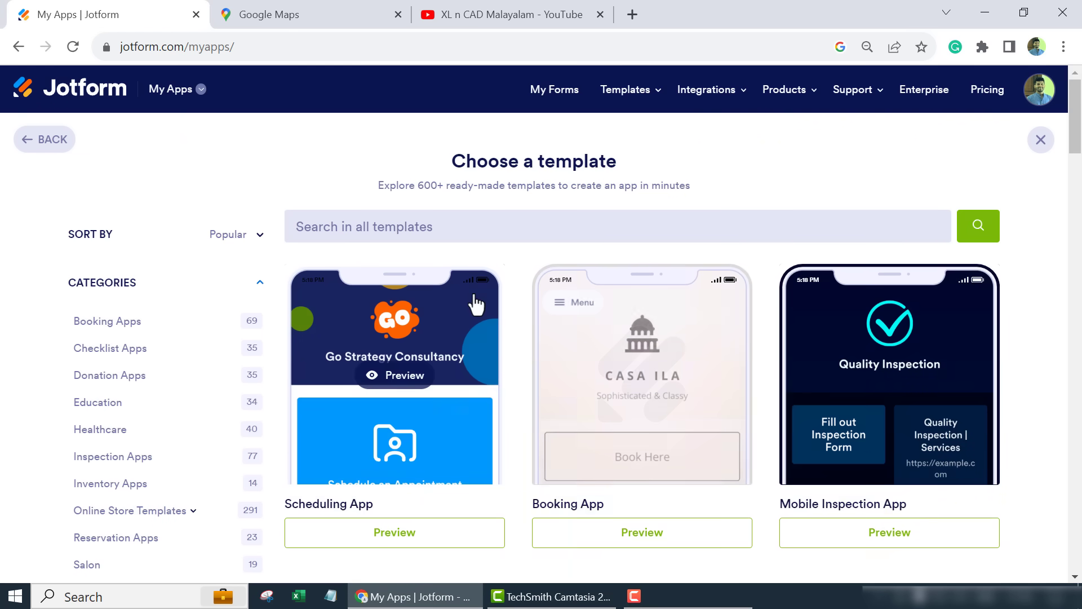
scroll(425, 367, down, 5)
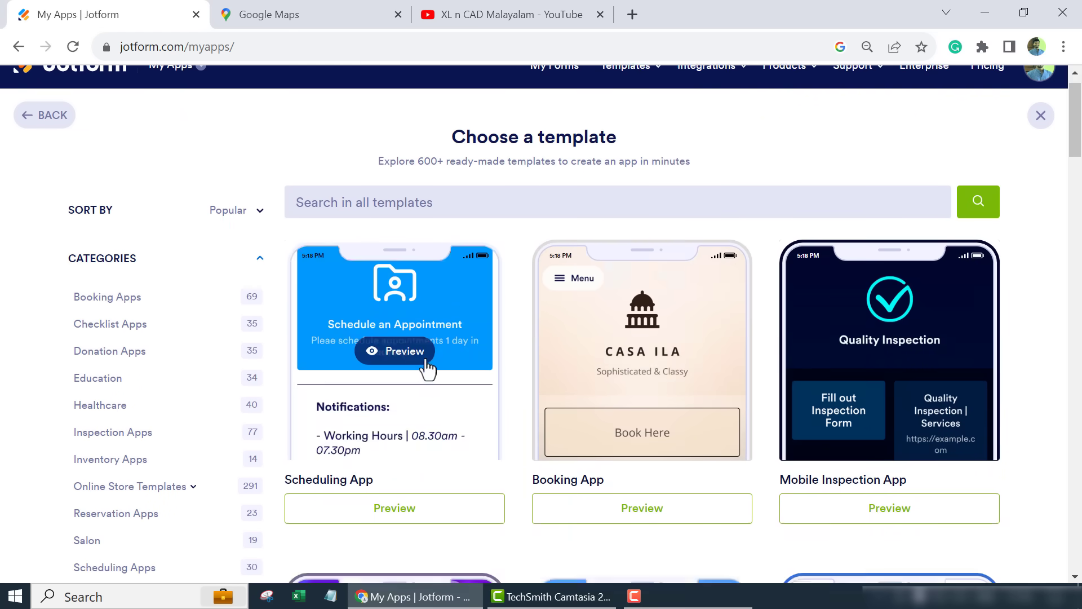
scroll(435, 384, down, 11)
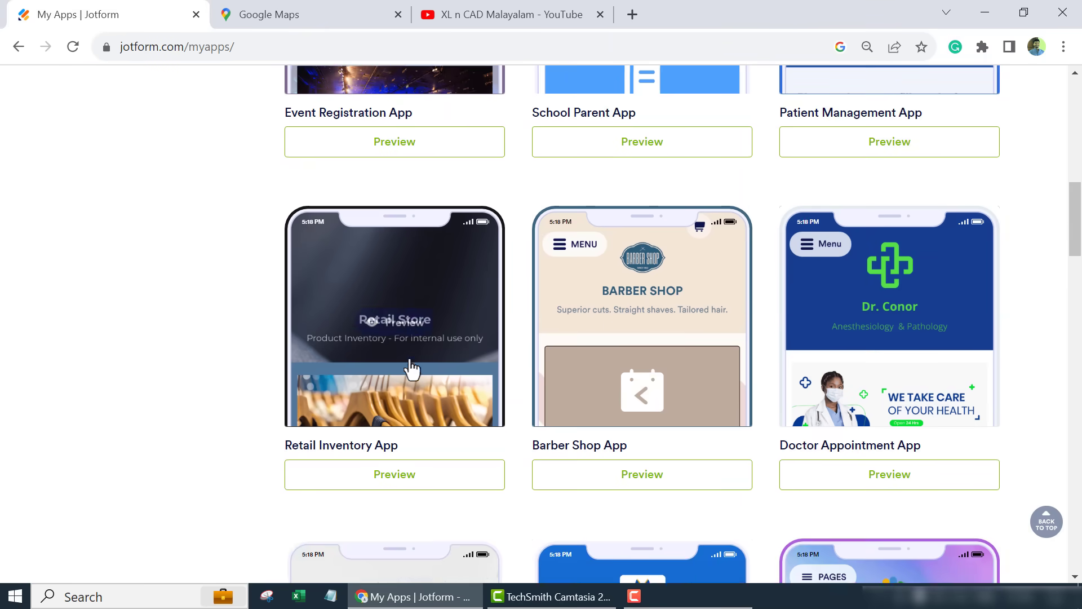
scroll(404, 395, down, 15)
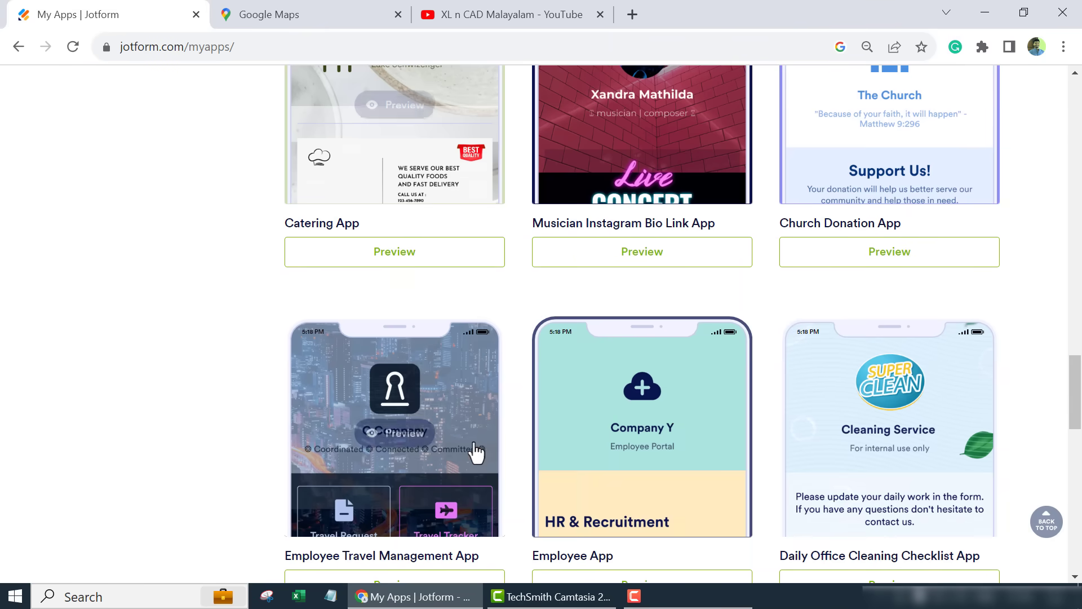
scroll(569, 471, down, 7)
scroll(851, 285, up, 15)
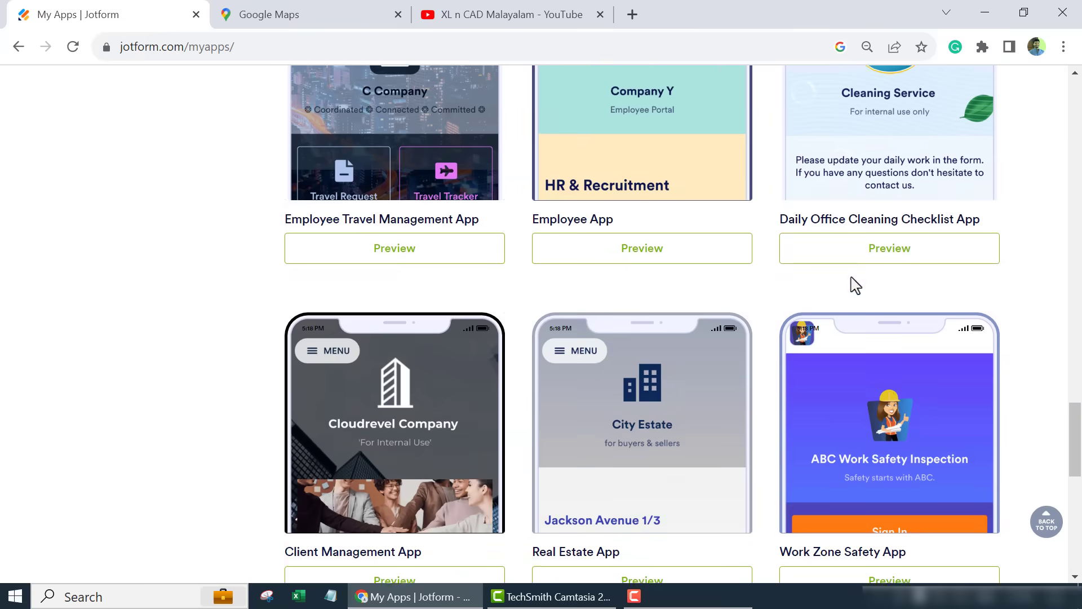
scroll(855, 285, up, 20)
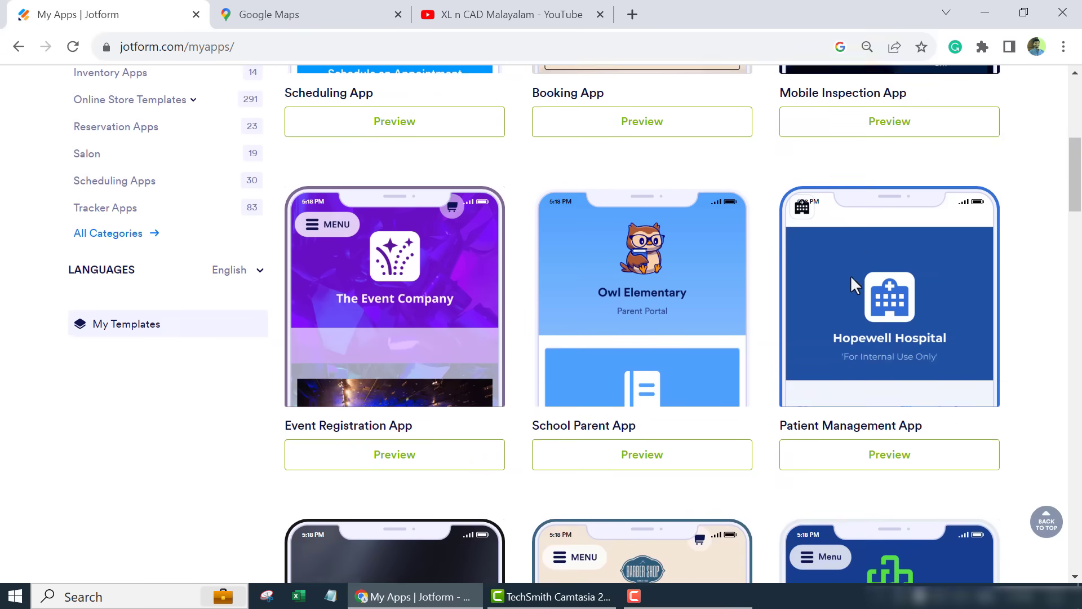
scroll(854, 286, up, 3)
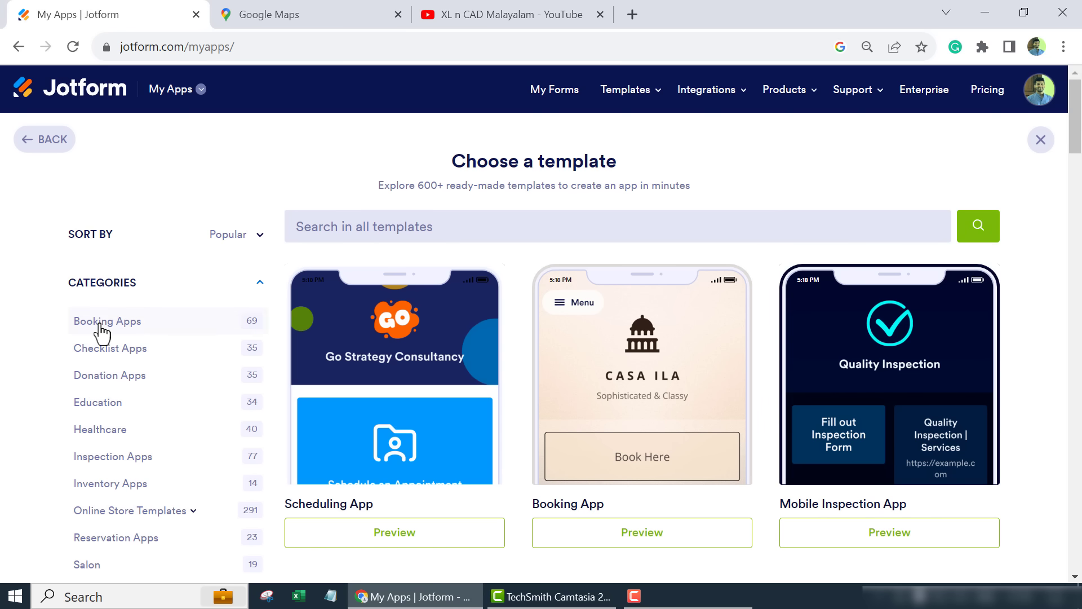
scroll(177, 435, down, 3)
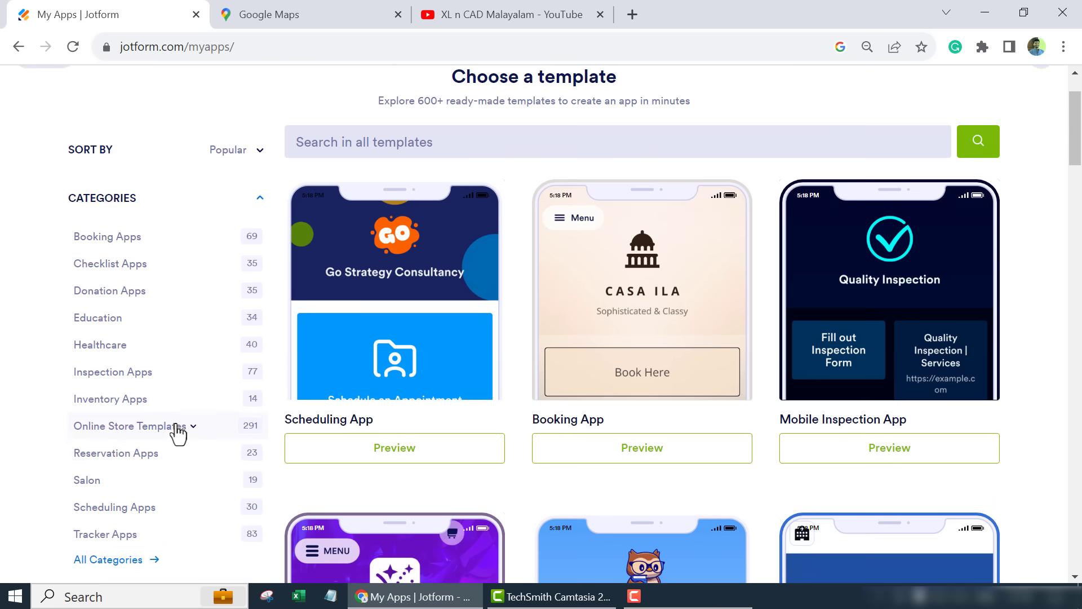
scroll(164, 448, up, 3)
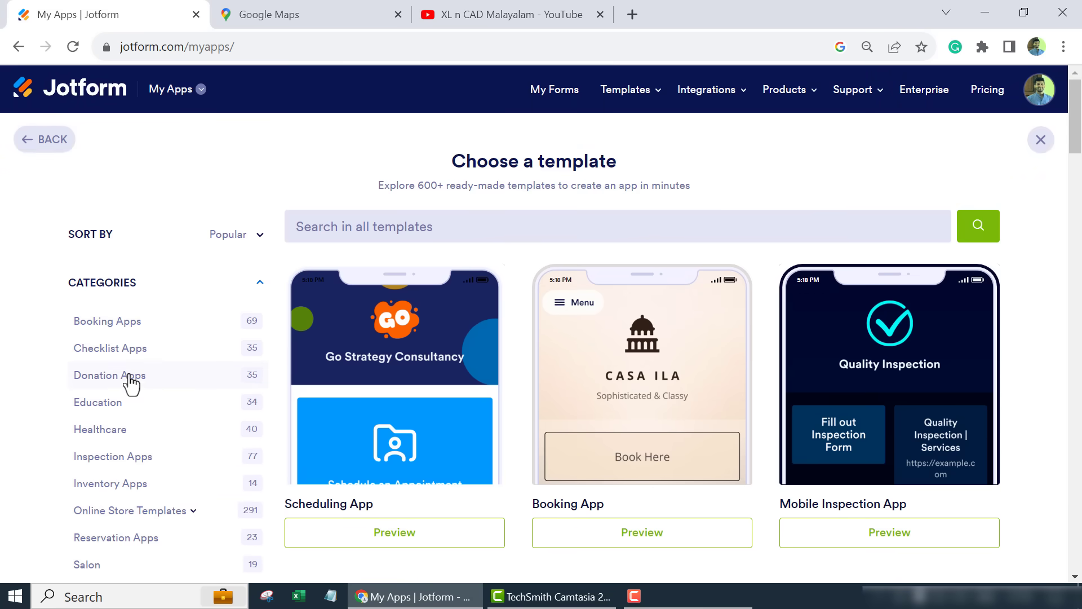
Browse the Healthcare and then the Booking Apps template categories.
click(163, 434)
scroll(383, 451, down, 2)
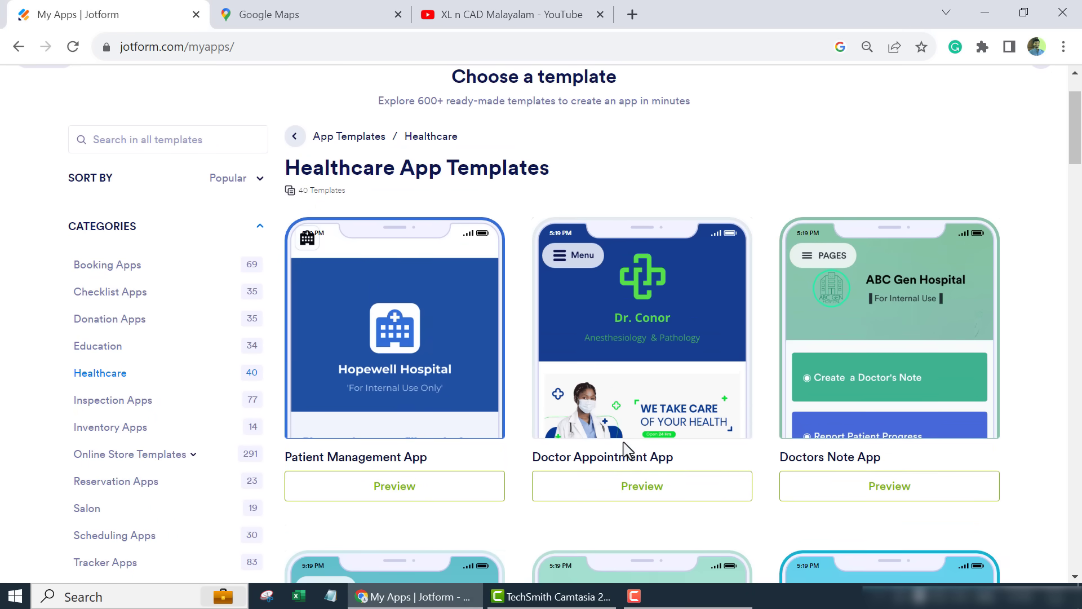
scroll(627, 450, down, 5)
scroll(564, 527, down, 3)
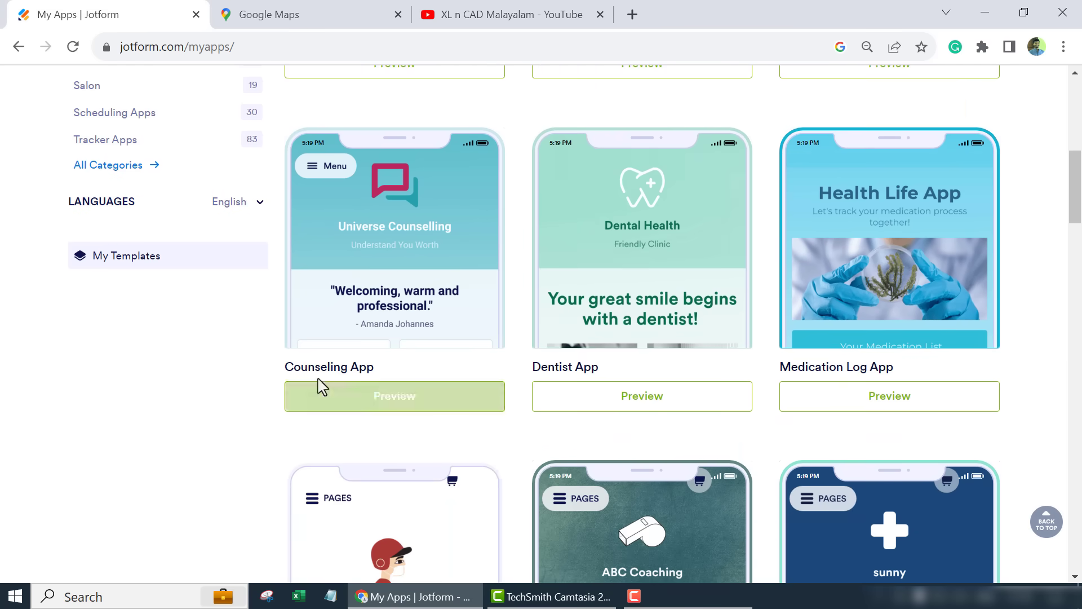
scroll(324, 374, down, 3)
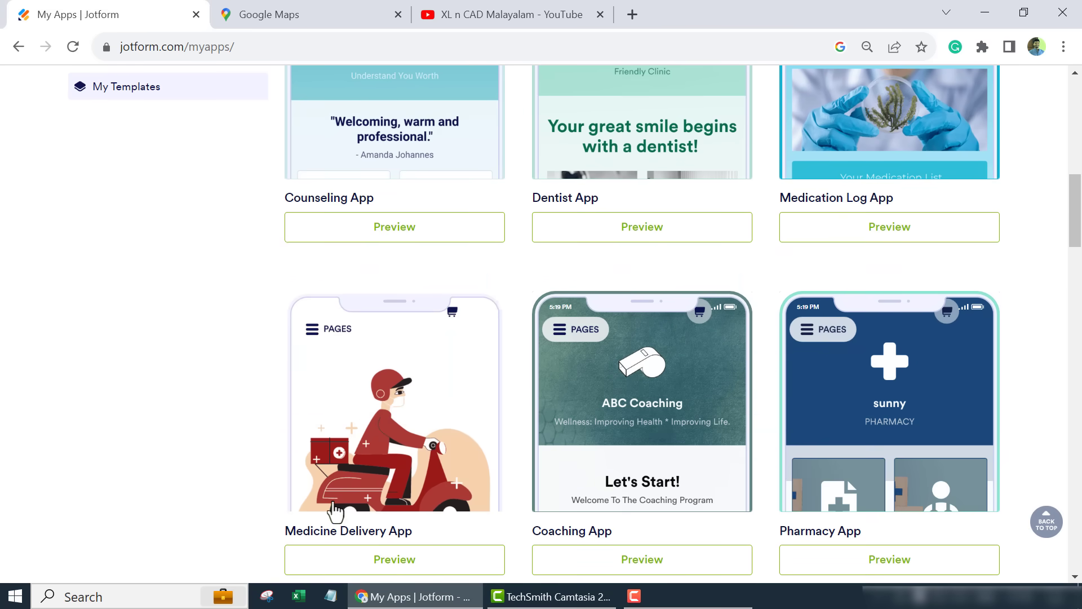
scroll(203, 331, up, 9)
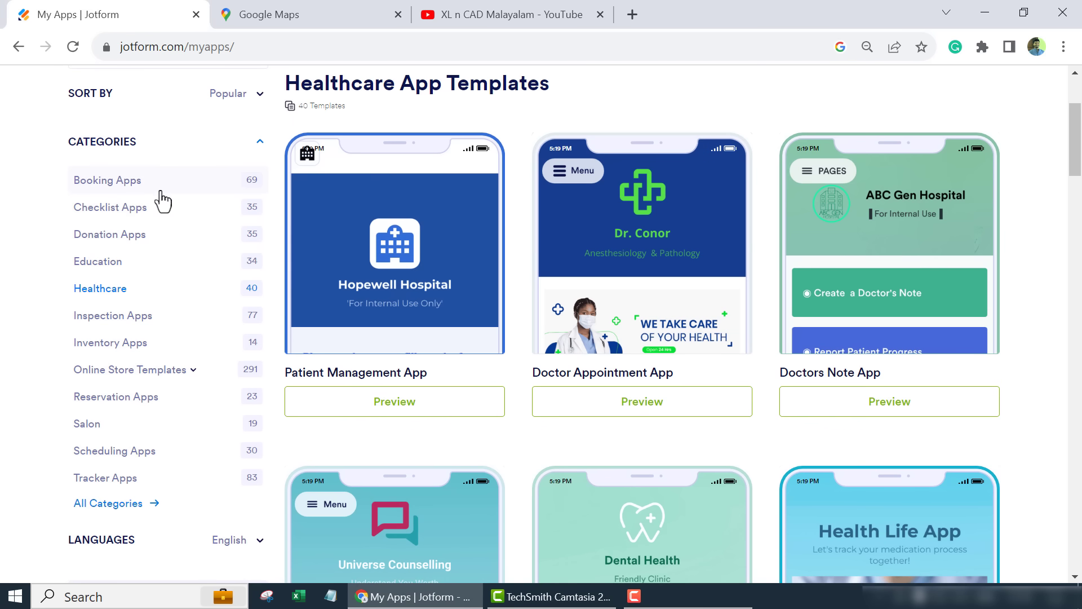
click(134, 186)
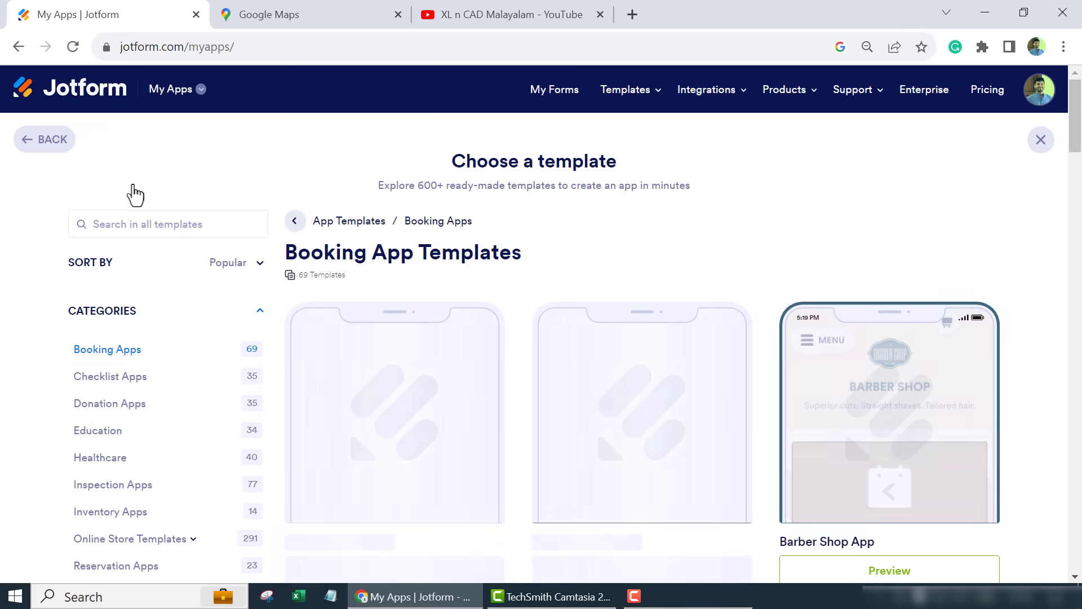
scroll(513, 381, down, 5)
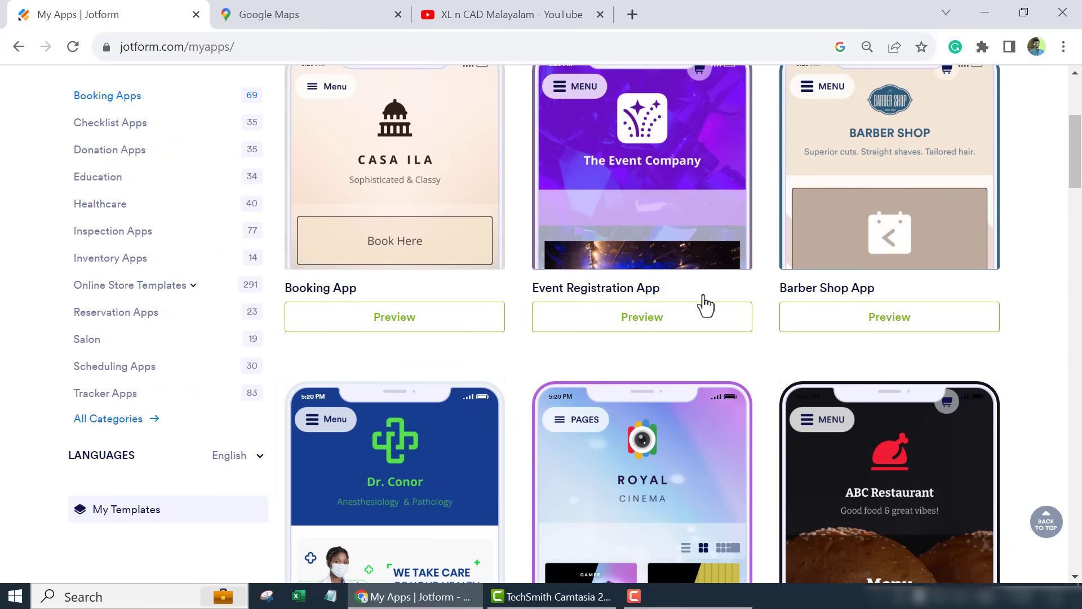
scroll(820, 302, down, 5)
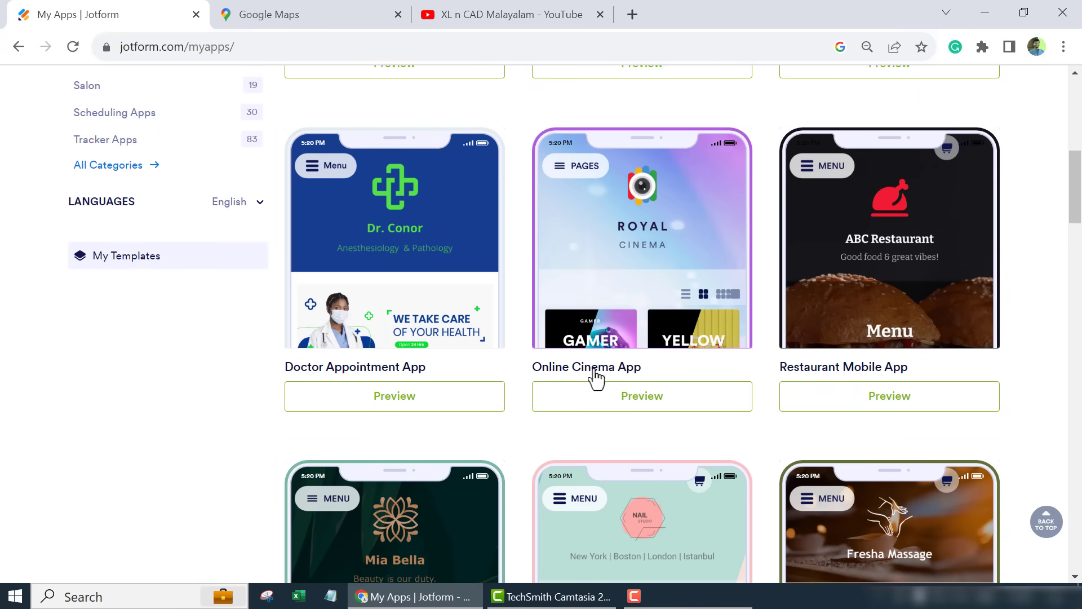
scroll(620, 373, down, 2)
scroll(643, 370, down, 3)
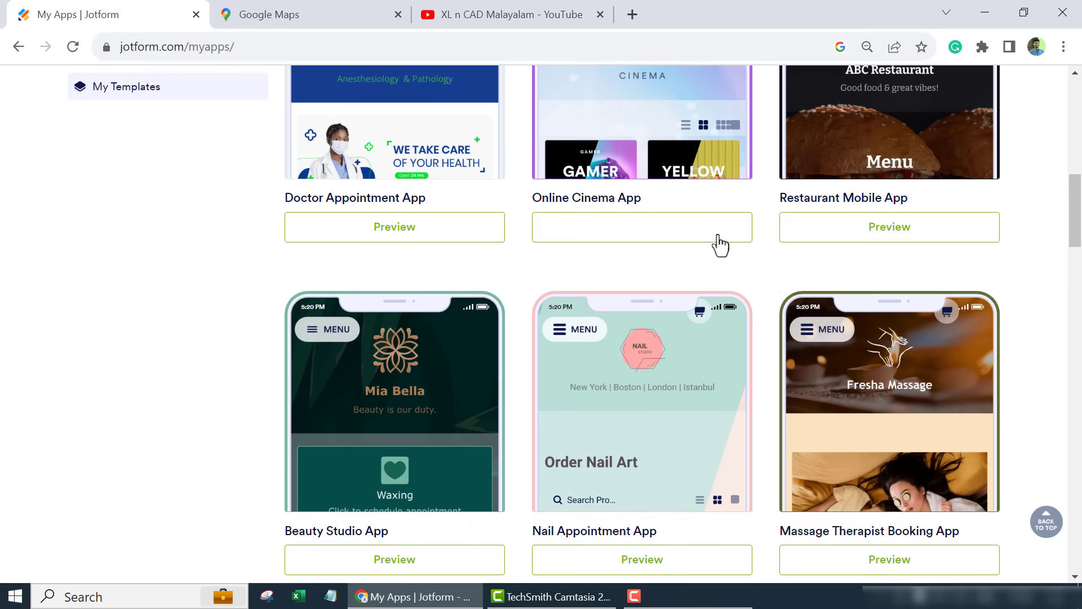
scroll(252, 327, up, 10)
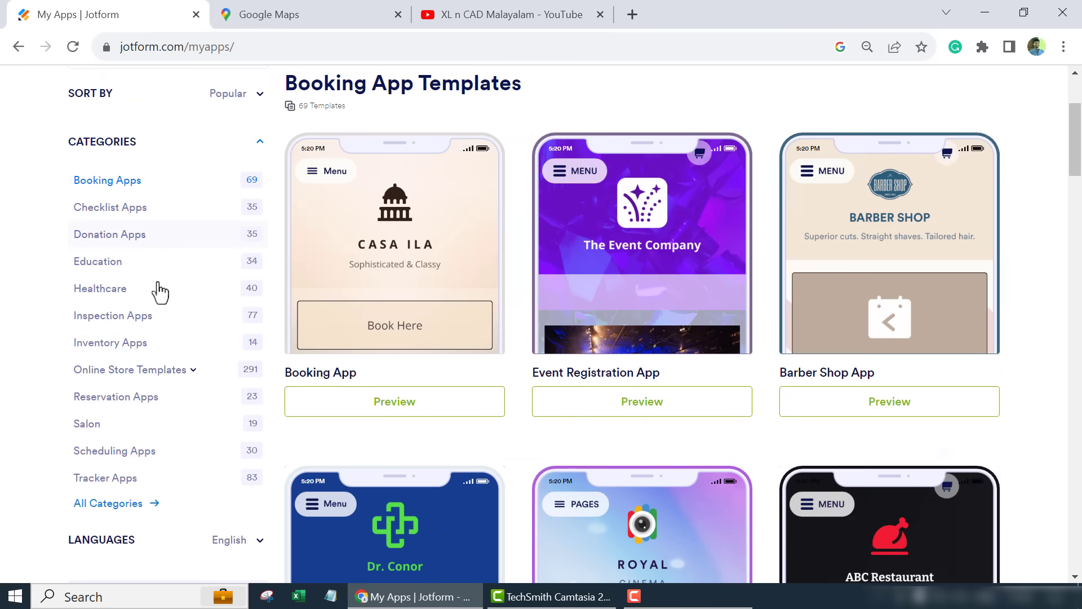
Filter the gallery to the Scheduling Apps category.
click(167, 454)
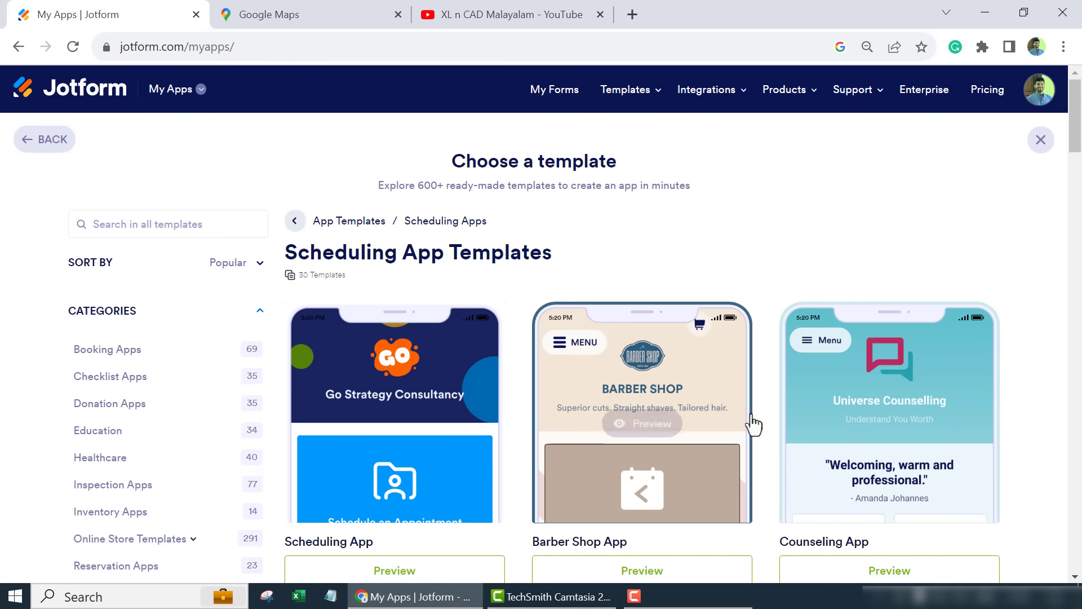
scroll(754, 428, down, 9)
scroll(444, 408, up, 9)
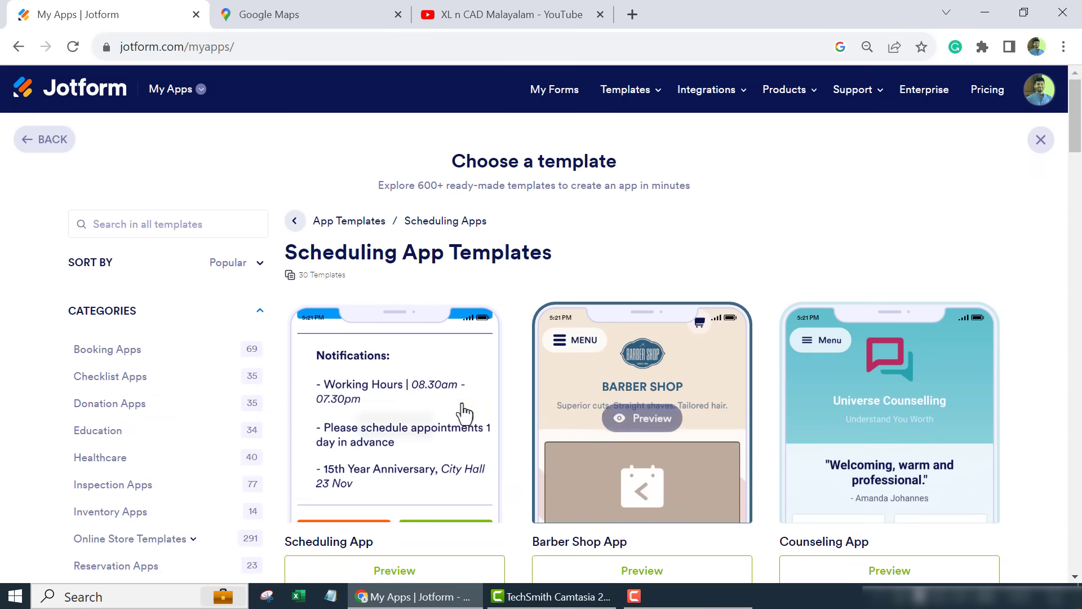
mouse_move(395, 416)
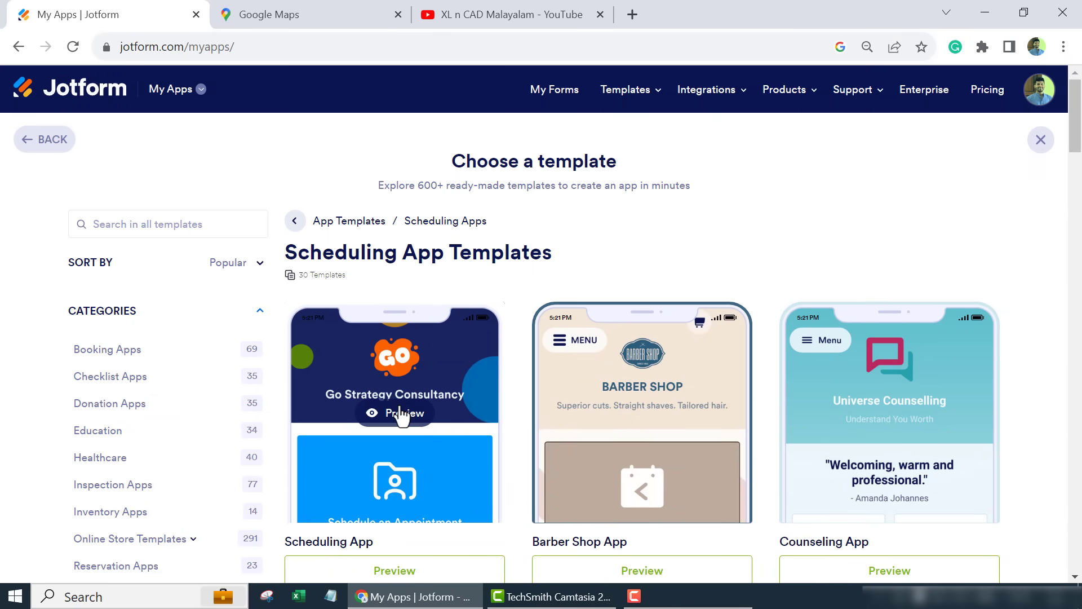
mouse_move(425, 386)
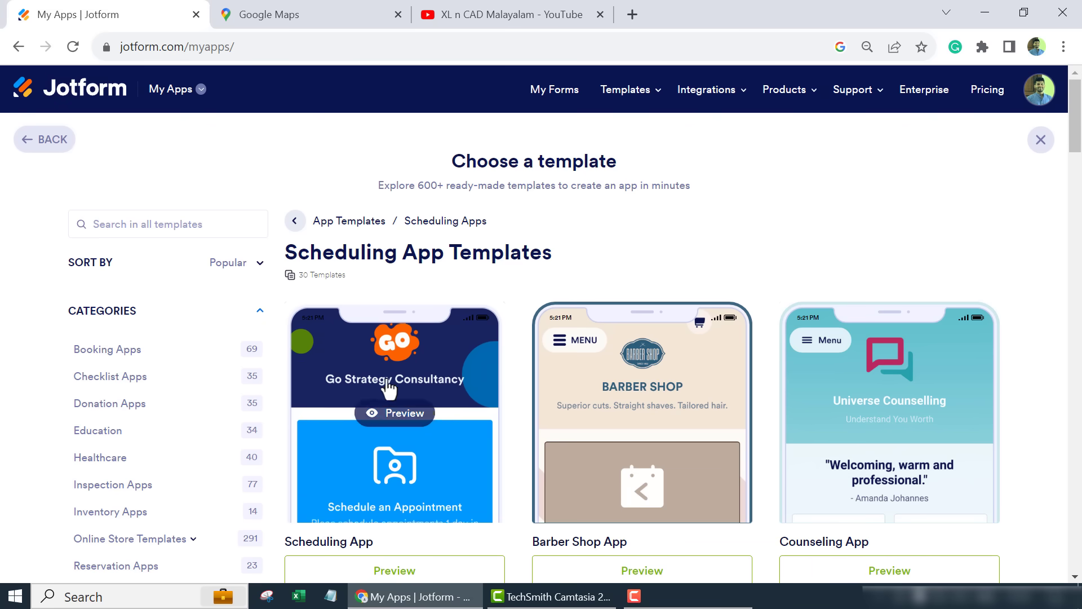
Preview the Scheduling App template and build a new app from it.
click(397, 422)
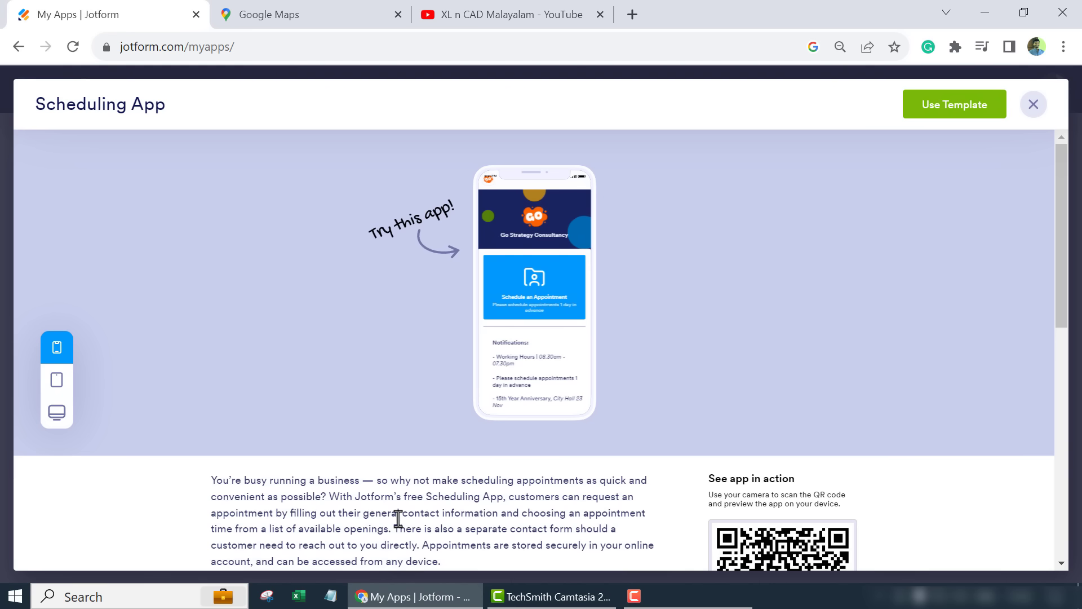
scroll(339, 496, down, 3)
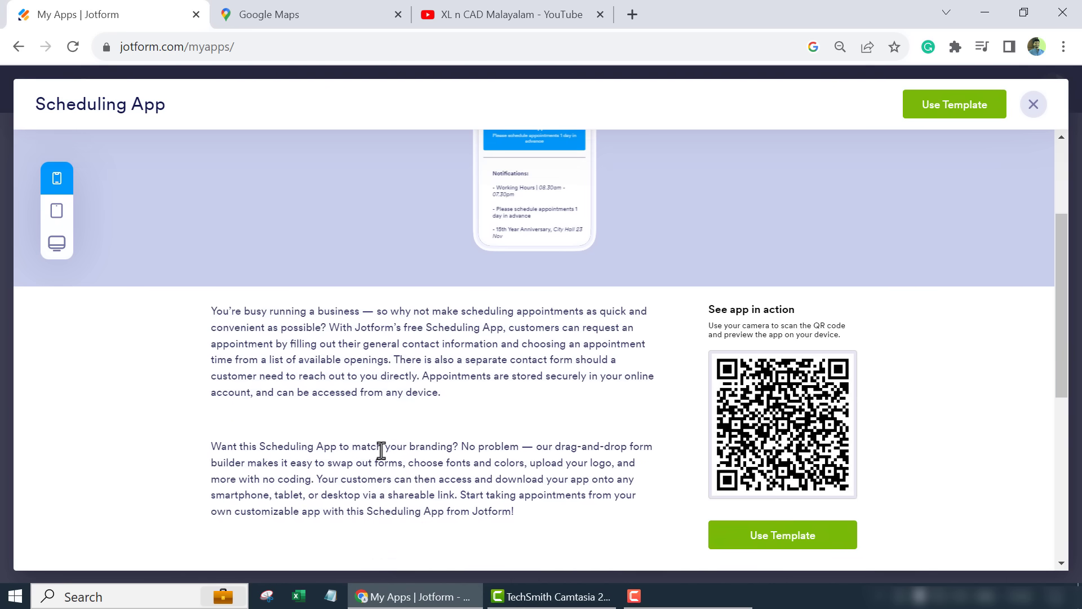
scroll(389, 474, up, 3)
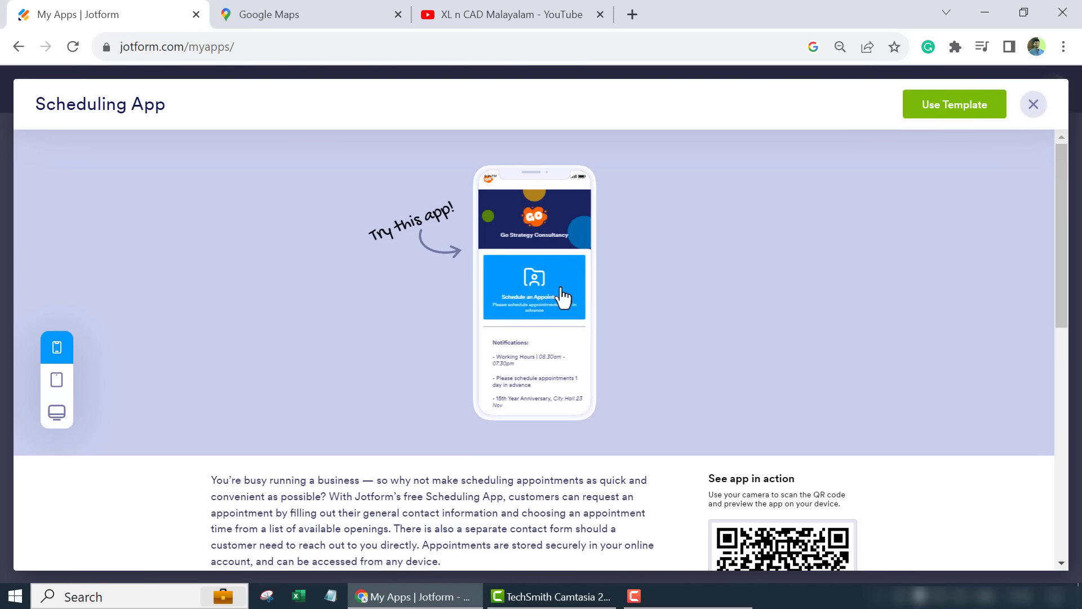
click(965, 110)
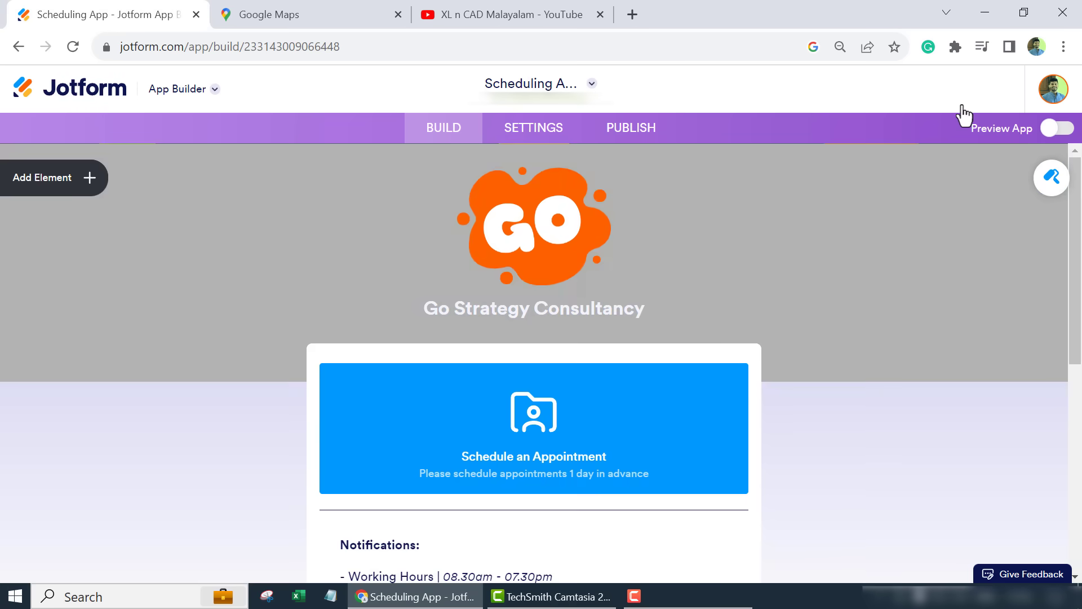
scroll(435, 394, down, 6)
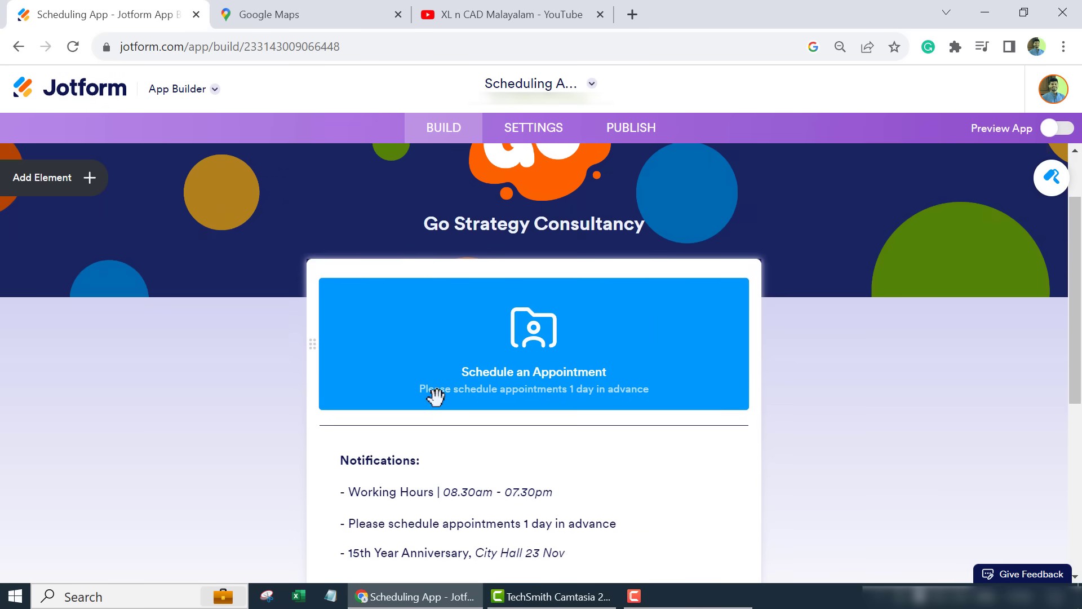
scroll(454, 458, up, 4)
scroll(455, 428, up, 3)
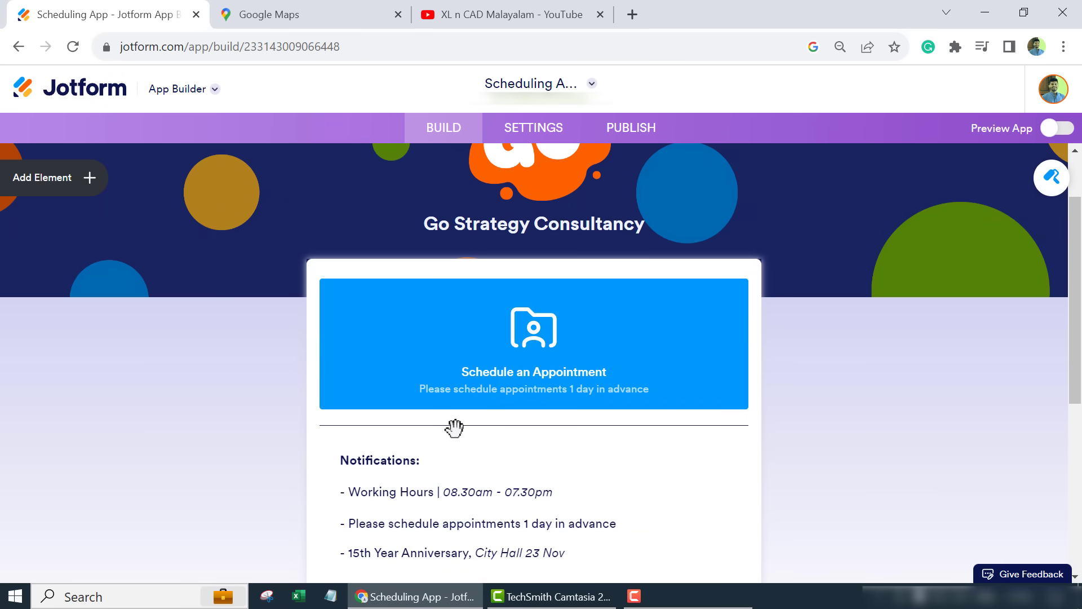
scroll(447, 369, down, 6)
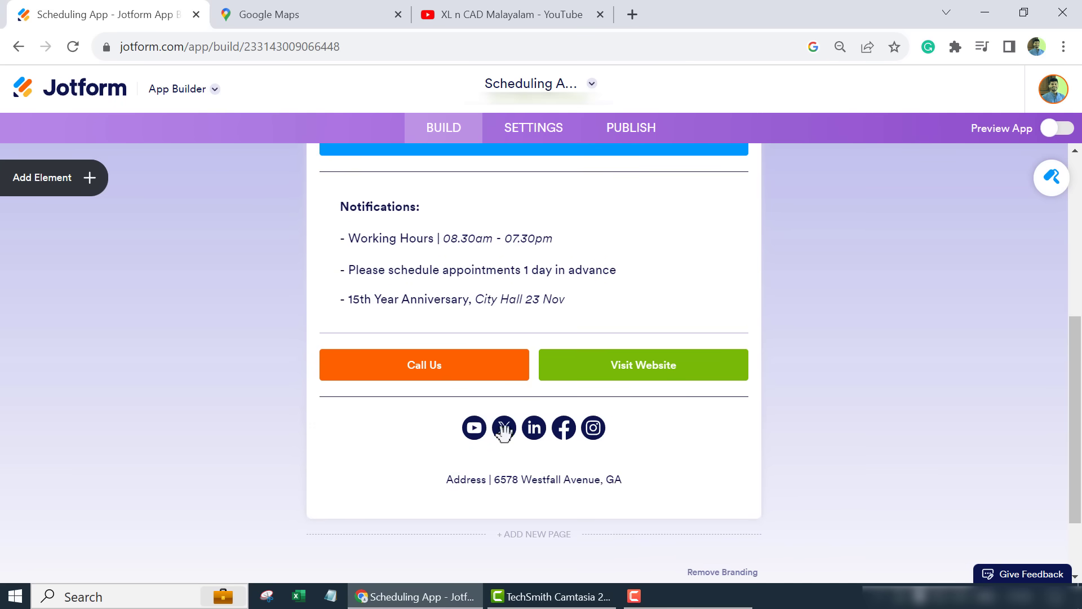
scroll(503, 425, up, 3)
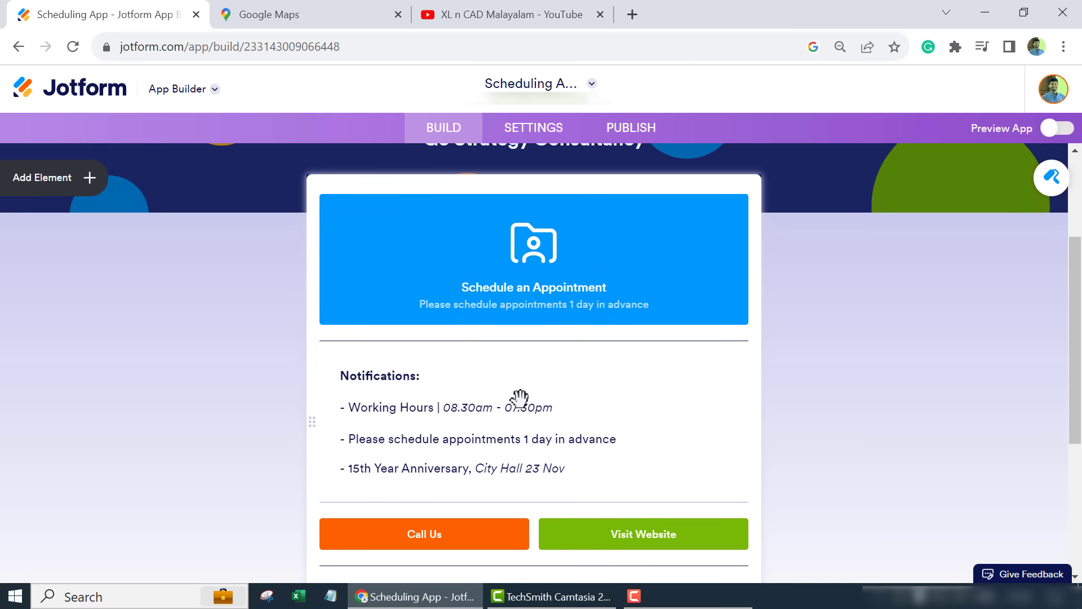
scroll(519, 401, up, 3)
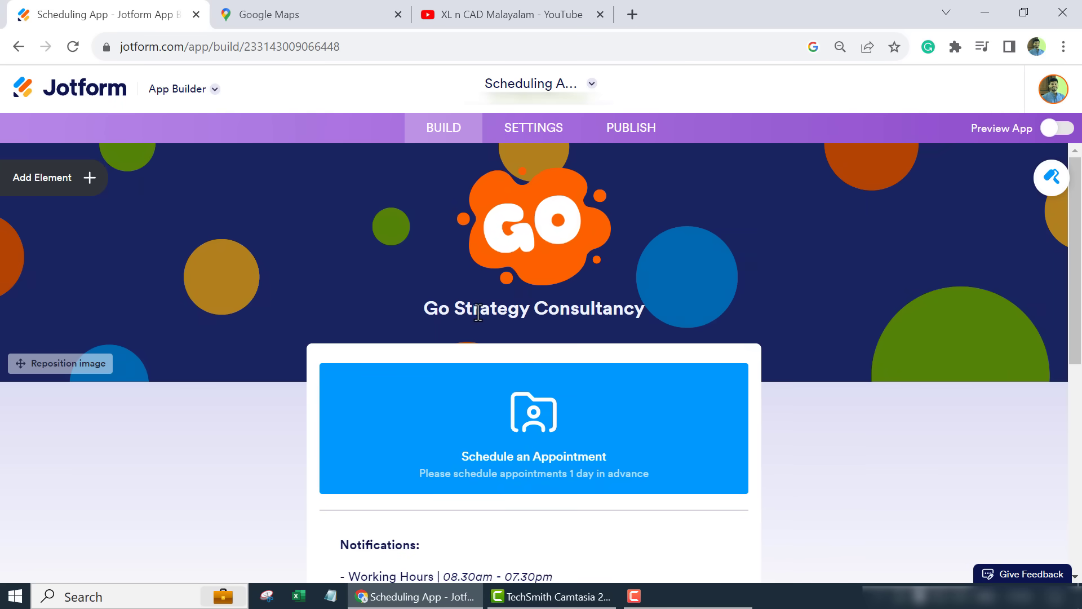
Retitle the header 'XL n CAD Malayalam' with description 'Learn Microsoft Excel in Malayalam'.
click(496, 309)
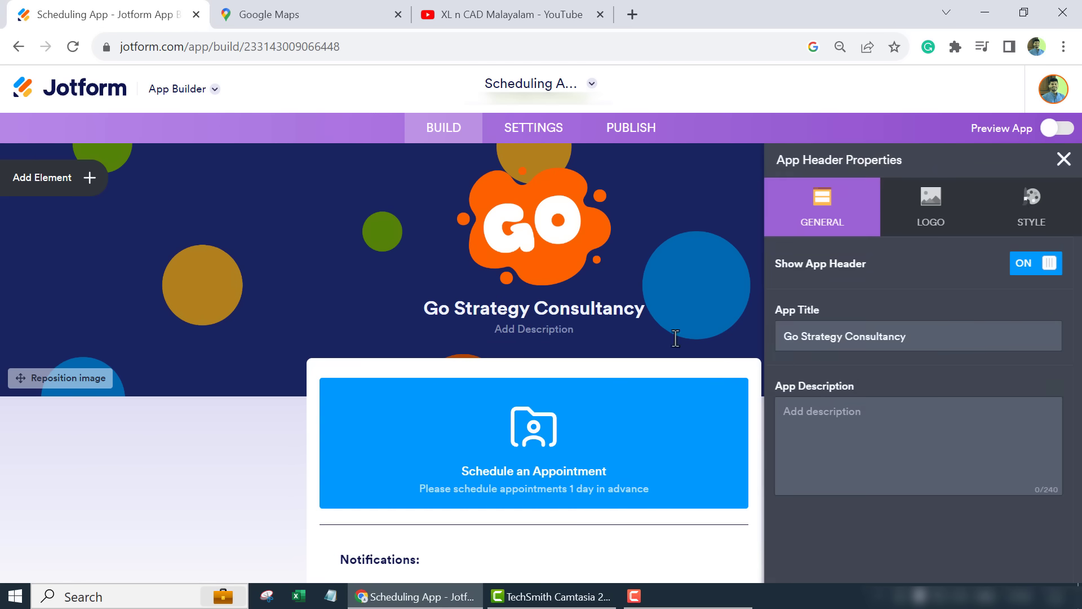
triple_click(770, 342)
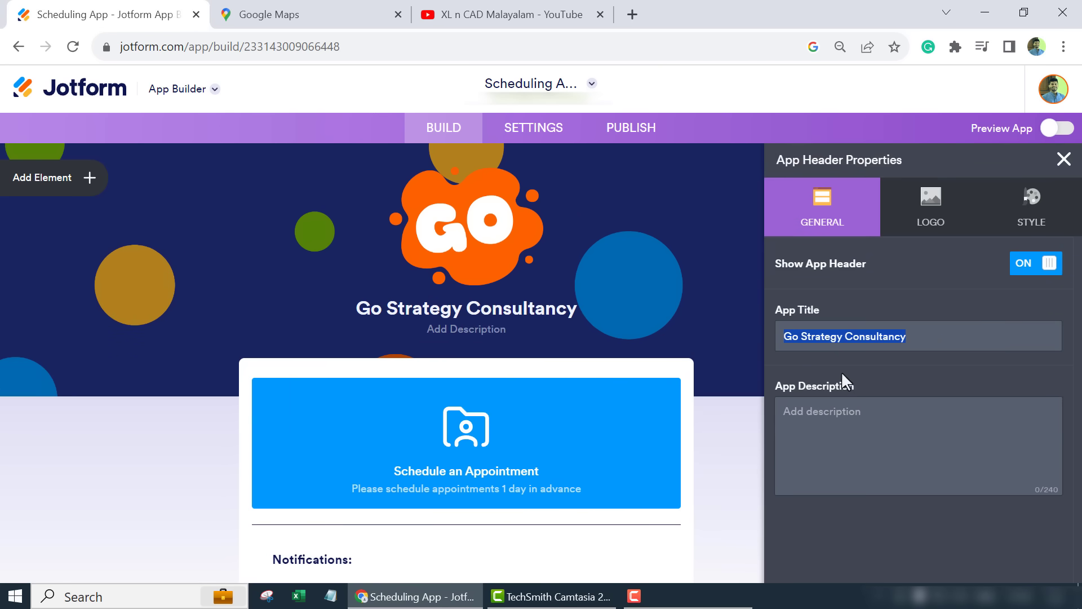
text(XL n CAD Mala)
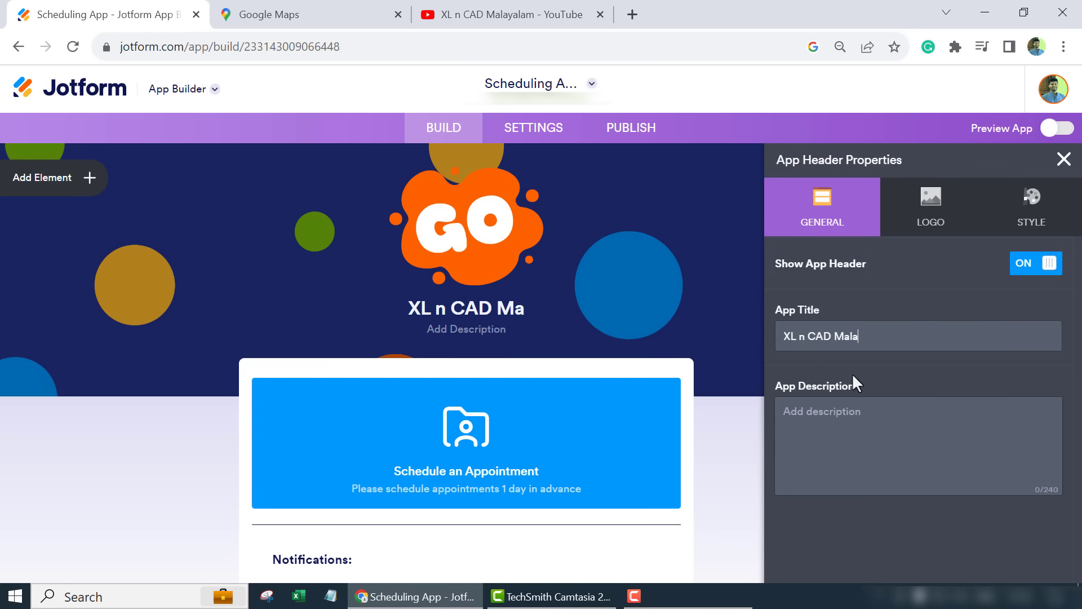
text(yalam)
click(827, 427)
text(L)
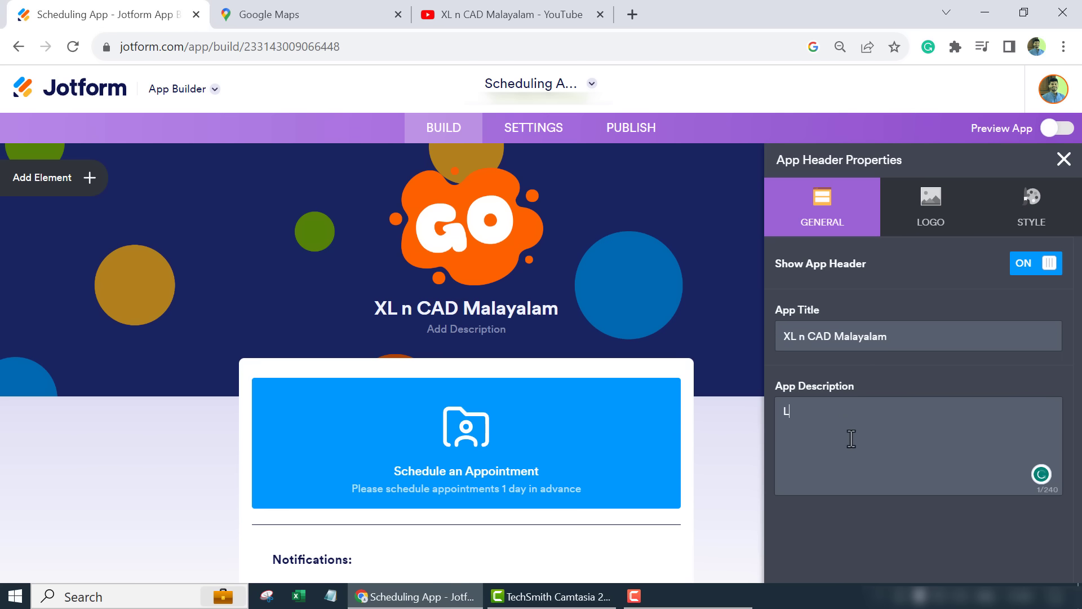
text(earn Microsoft Excel in Malayalam)
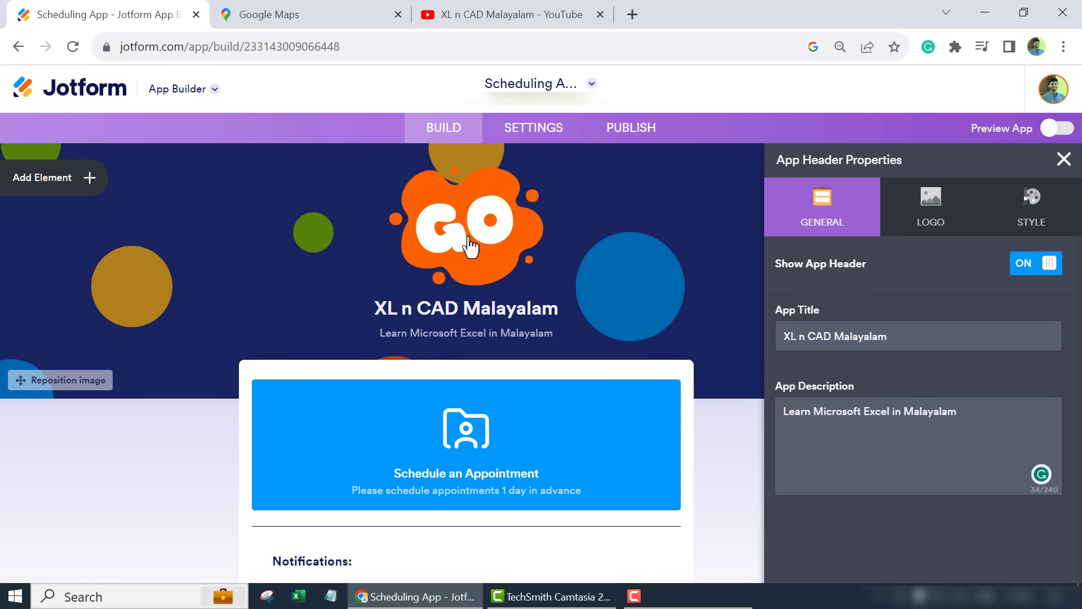
Replace the GO header logo with the uploaded XL n CAD Tutorial_Logo image.
click(940, 216)
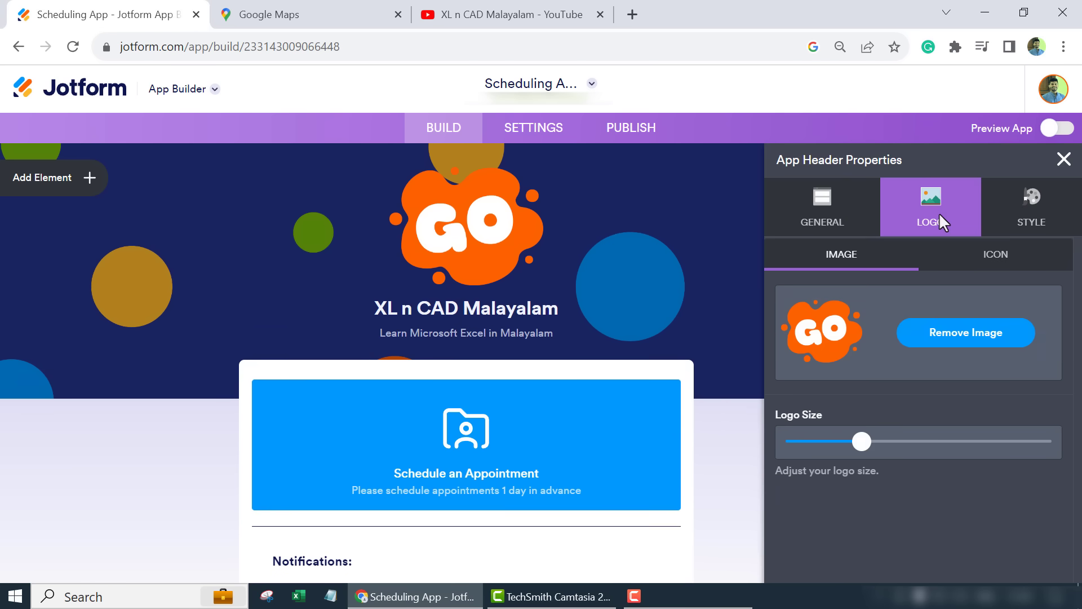
click(954, 338)
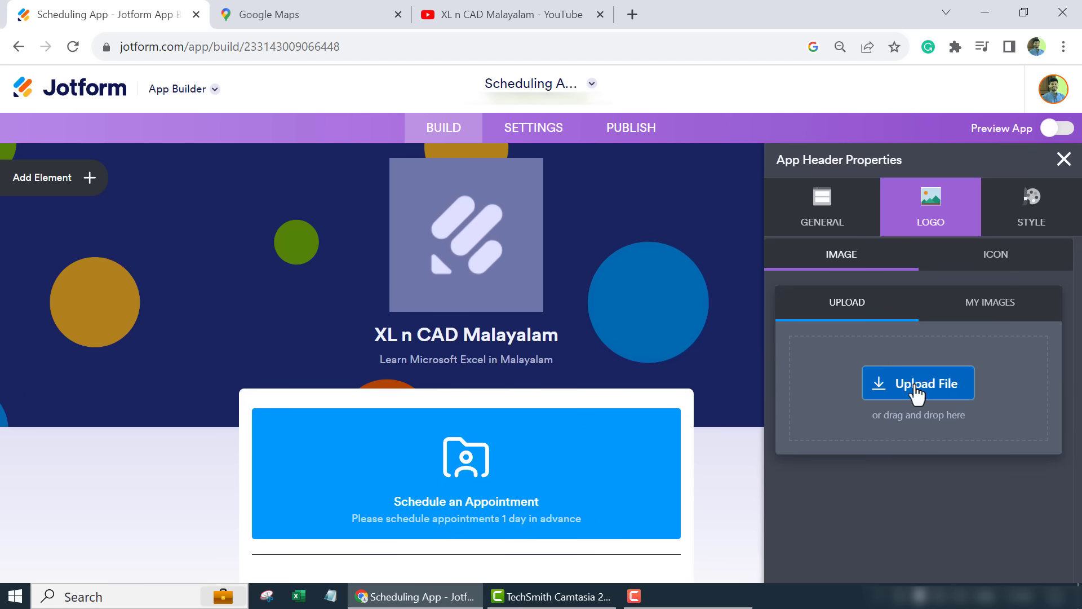
click(916, 389)
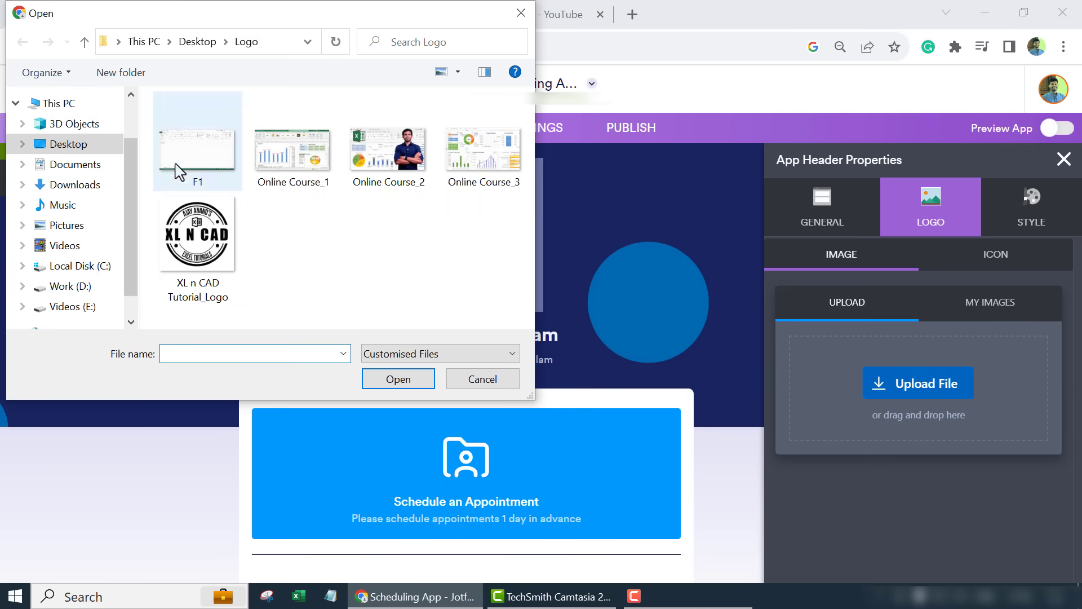
click(201, 257)
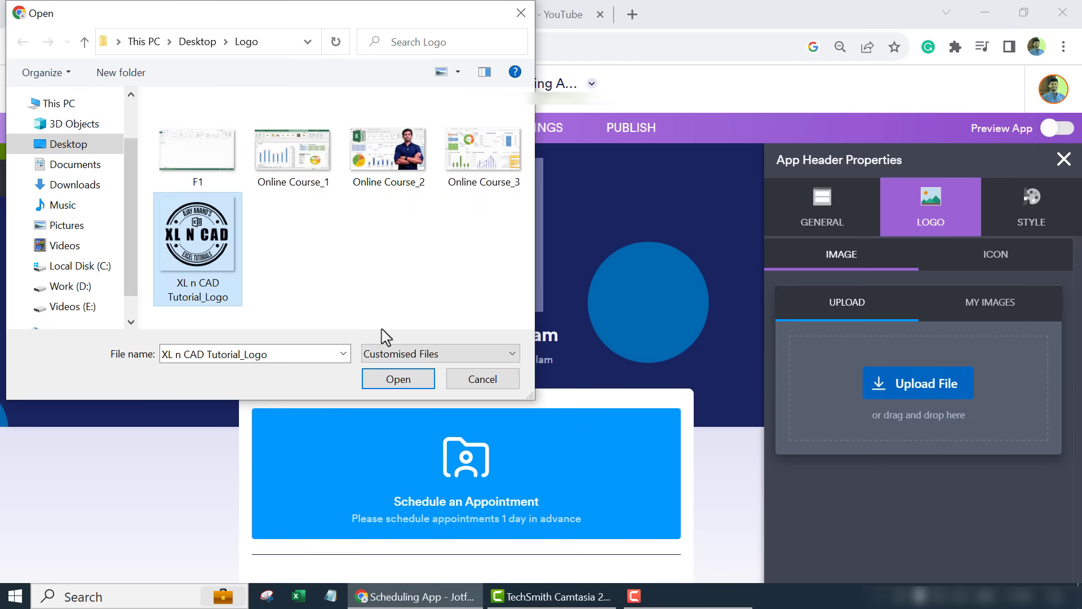
click(395, 380)
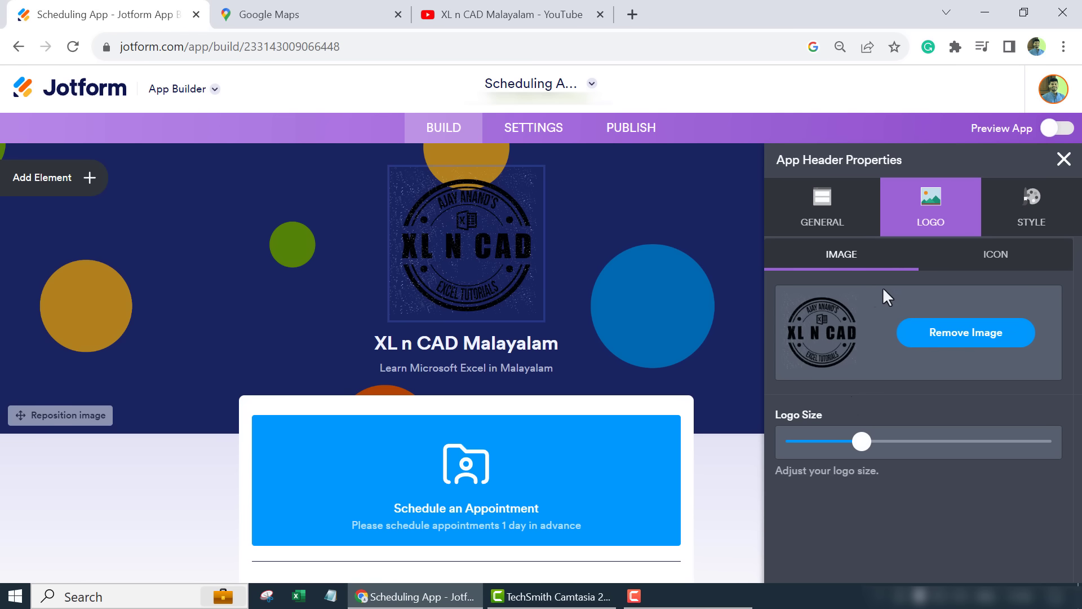
click(999, 258)
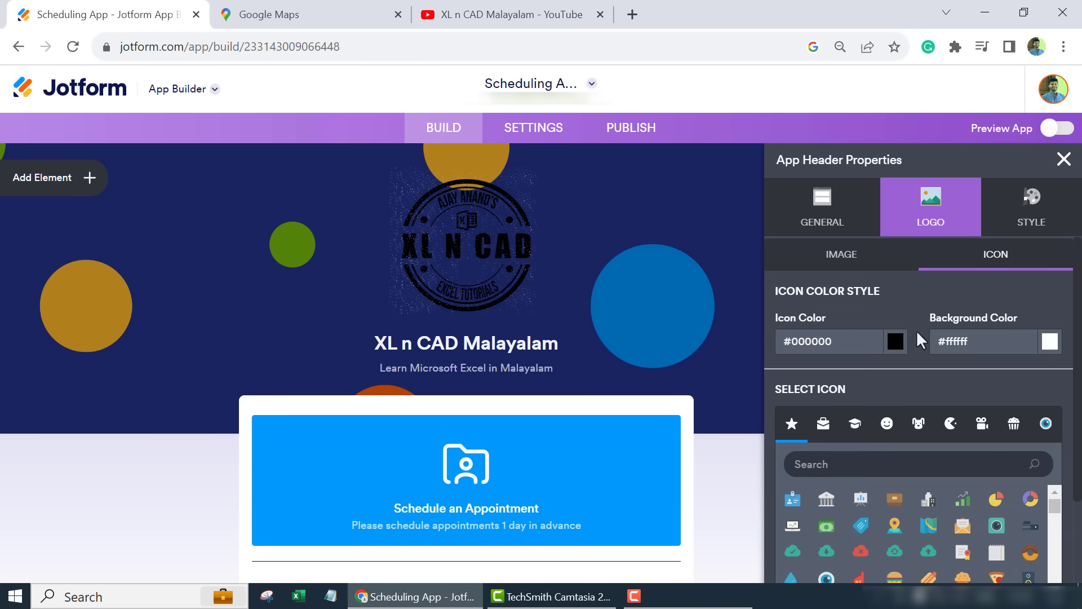
Replace the dotted header background with the uploaded F1 spreadsheet image.
click(1045, 217)
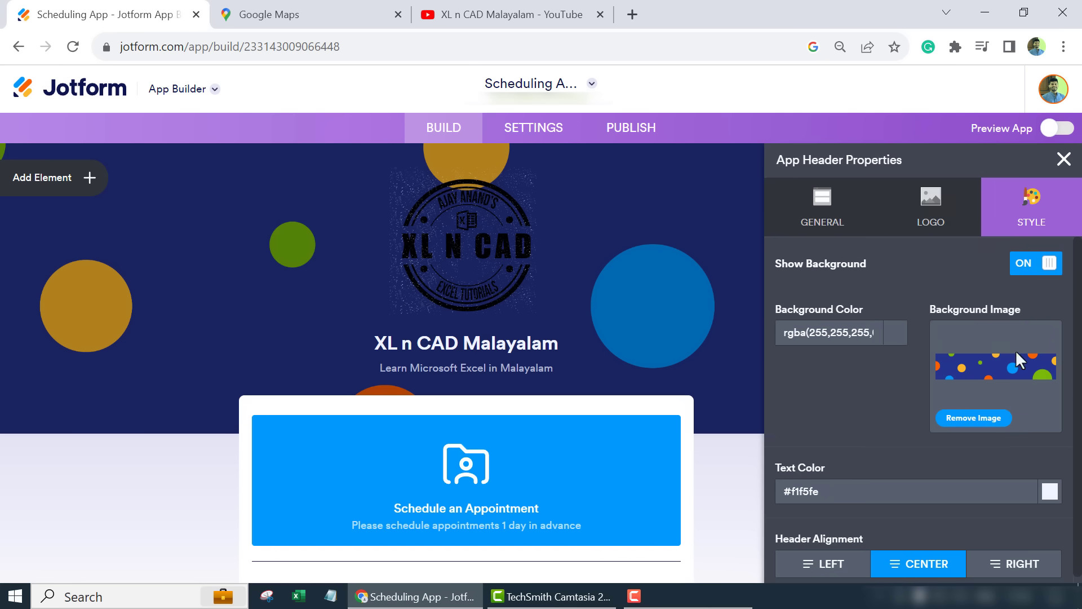
click(974, 419)
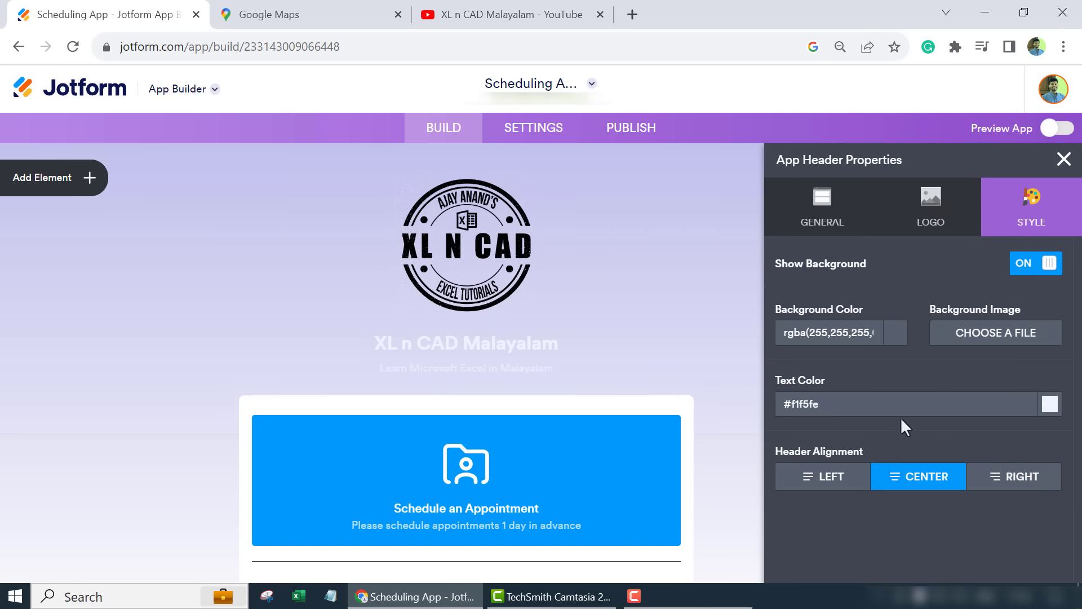
click(1007, 336)
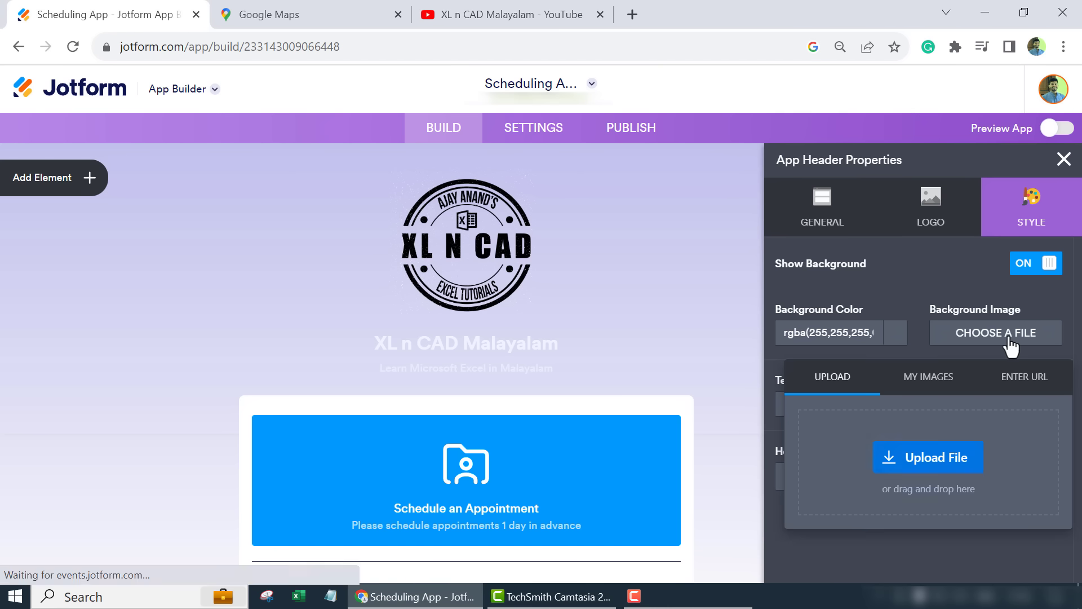
click(952, 458)
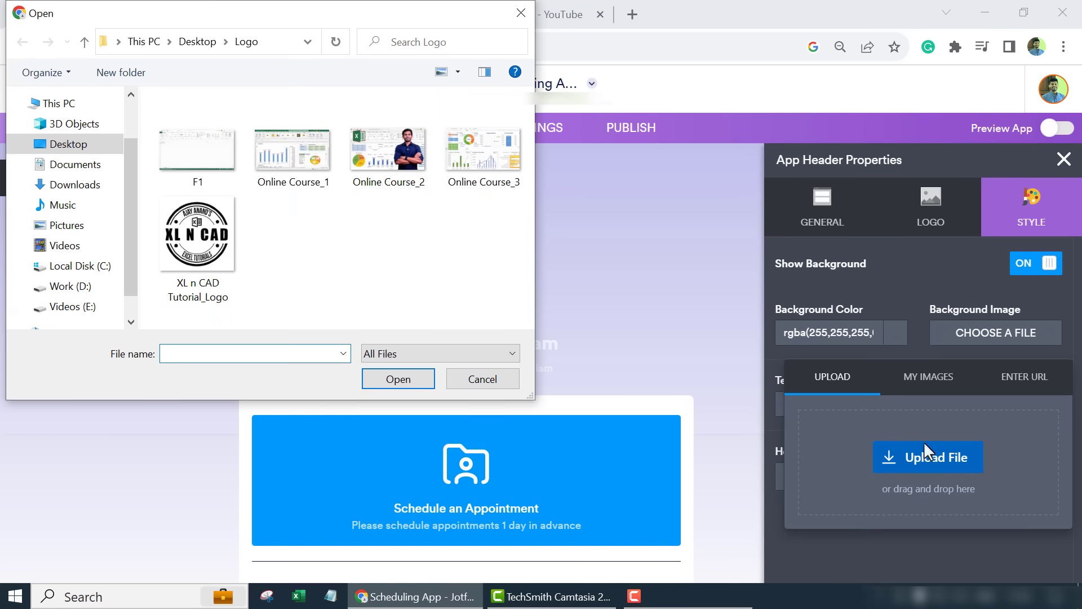
click(212, 168)
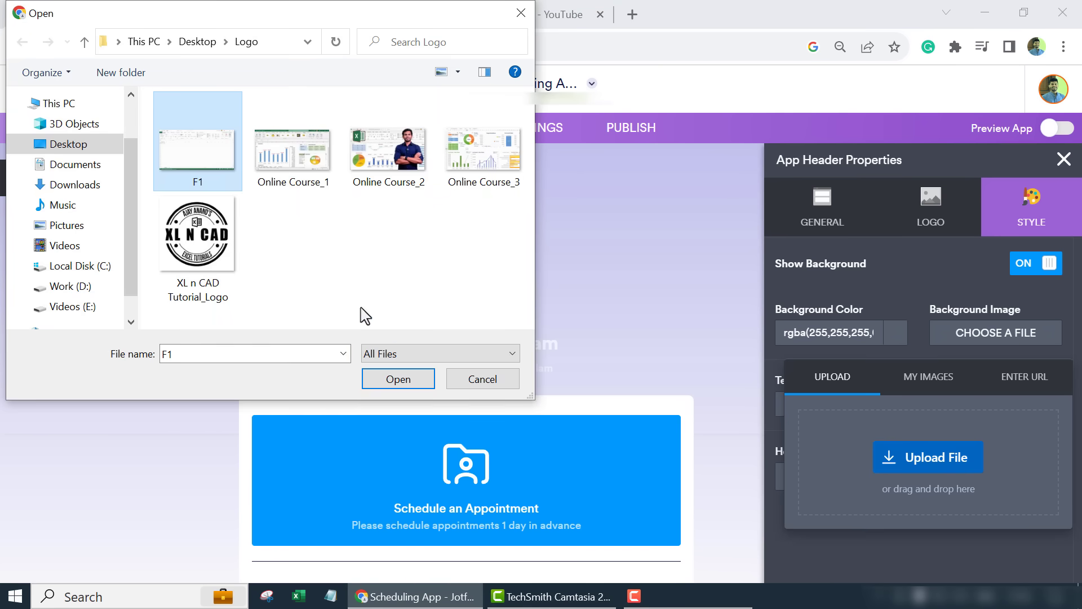
click(410, 385)
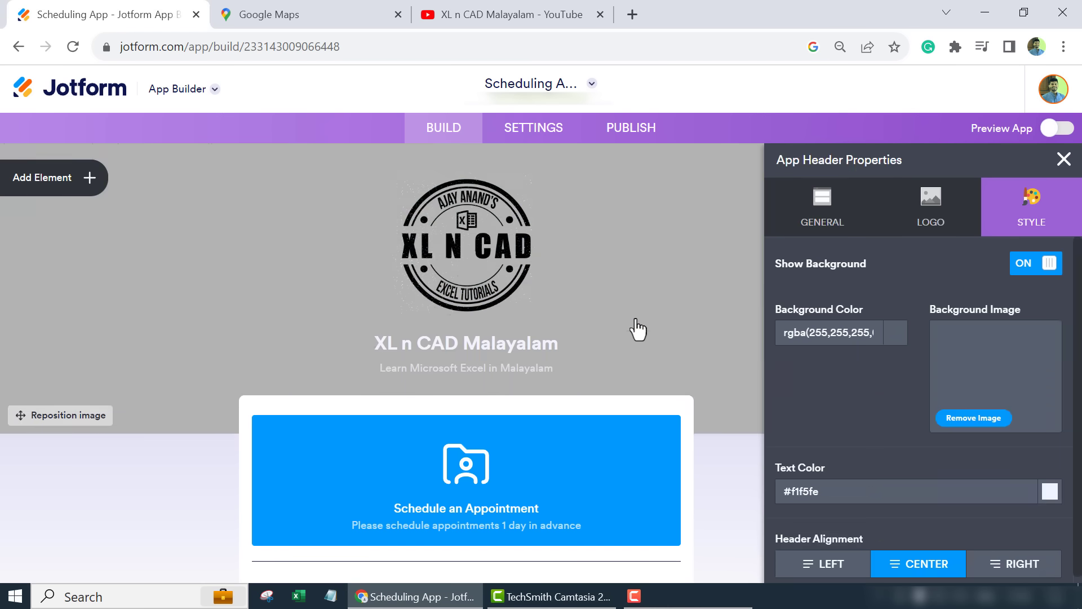
click(636, 321)
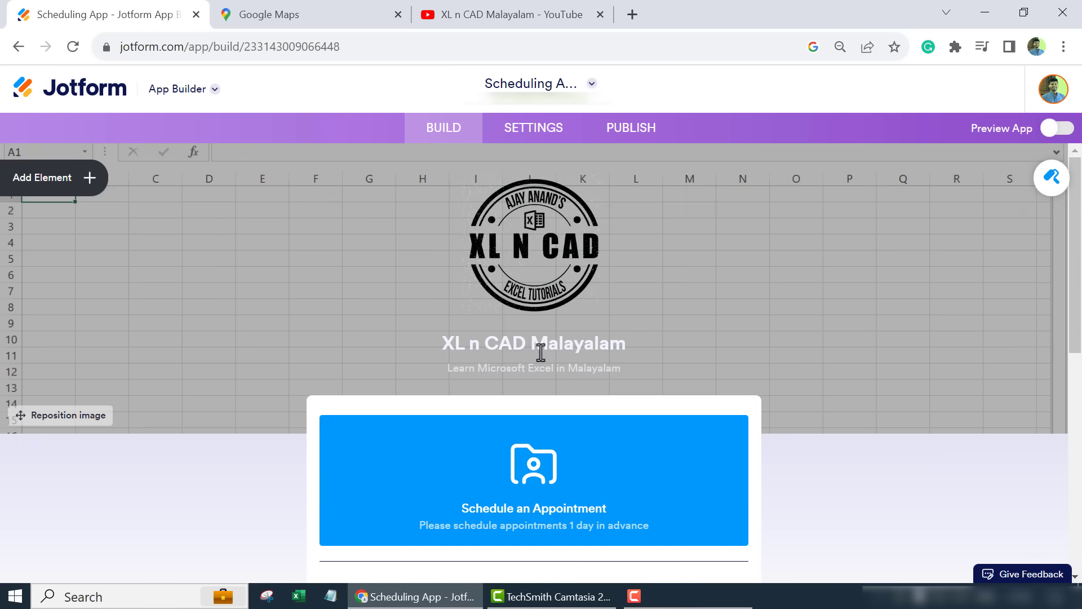
Set the header text colour to black (#050505).
click(586, 345)
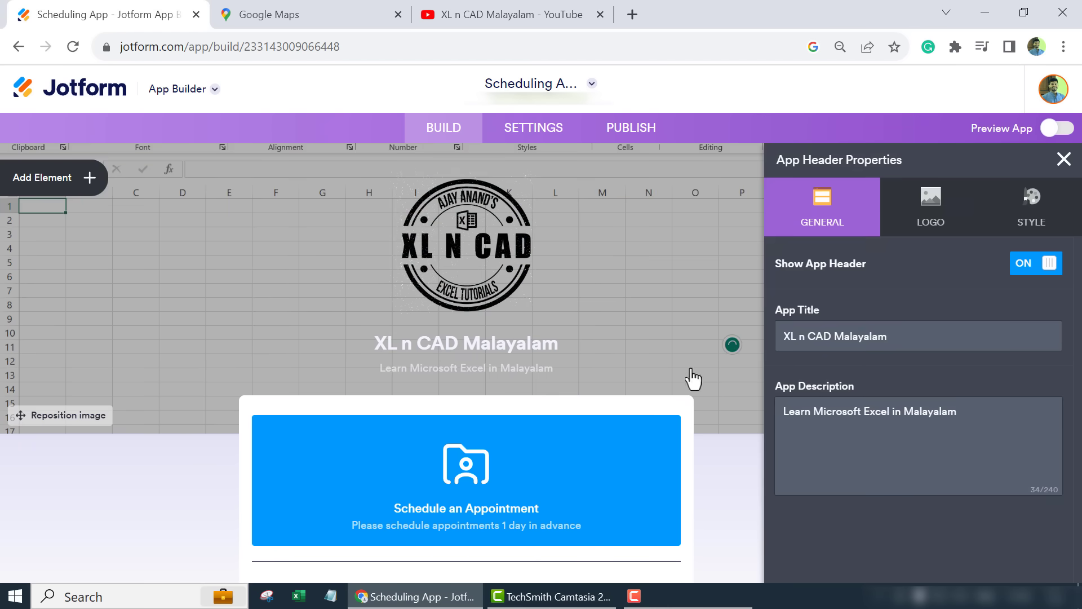
click(1039, 228)
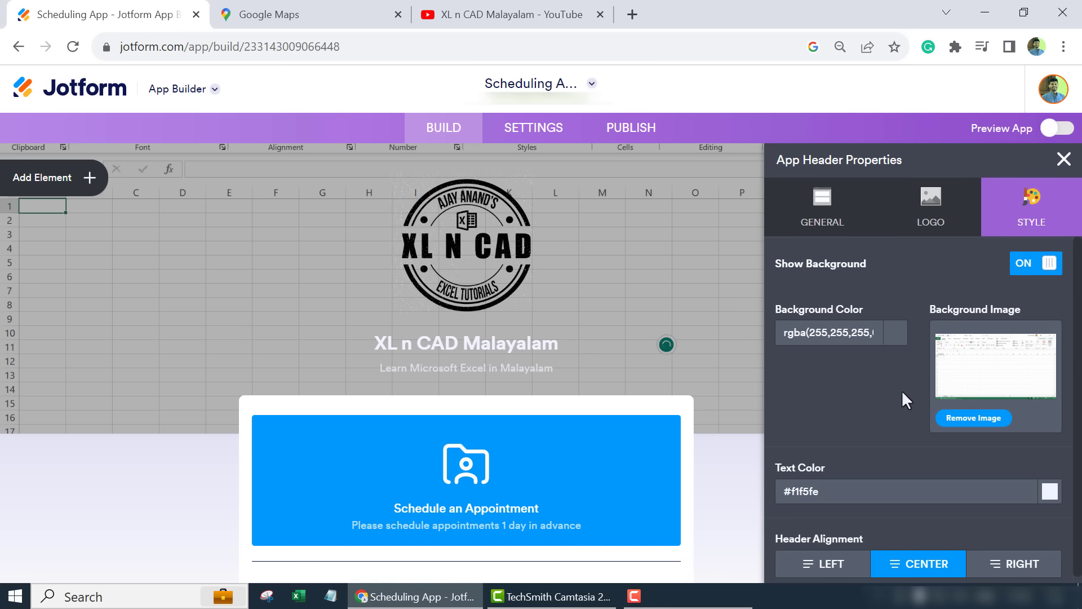
scroll(906, 400, down, 1)
click(1050, 489)
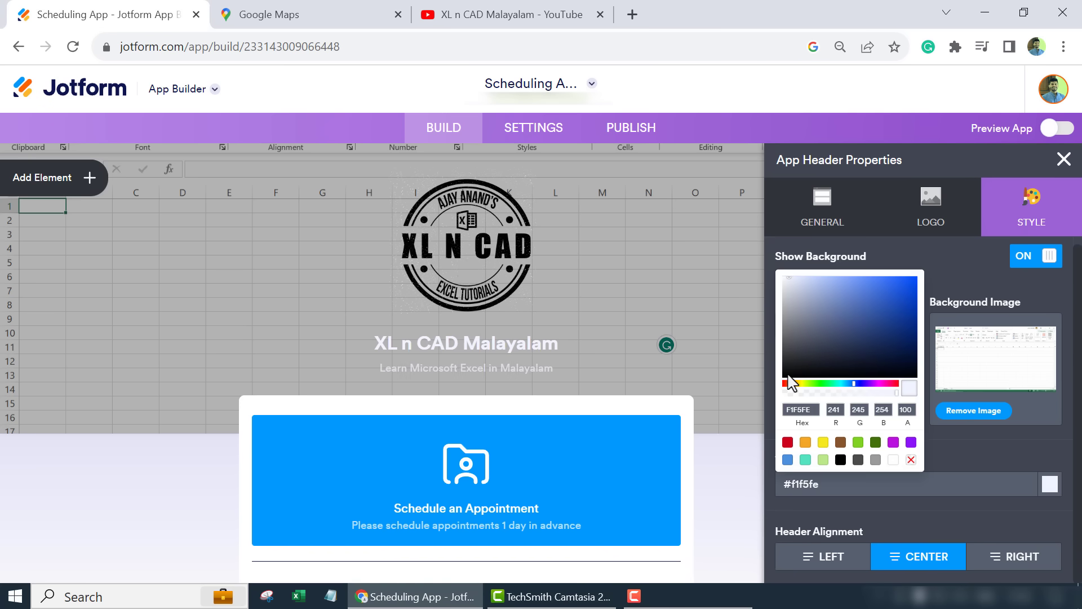
click(783, 375)
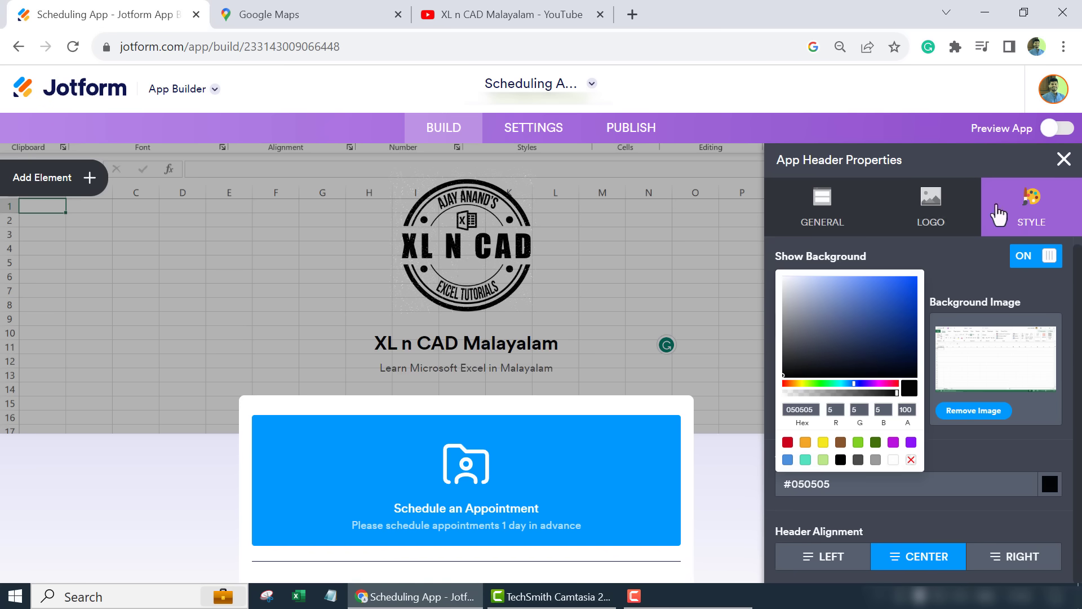
click(1064, 160)
Rename the card 'Book an Appointment' and change the notice from 1 day to 3 days.
scroll(561, 353, down, 3)
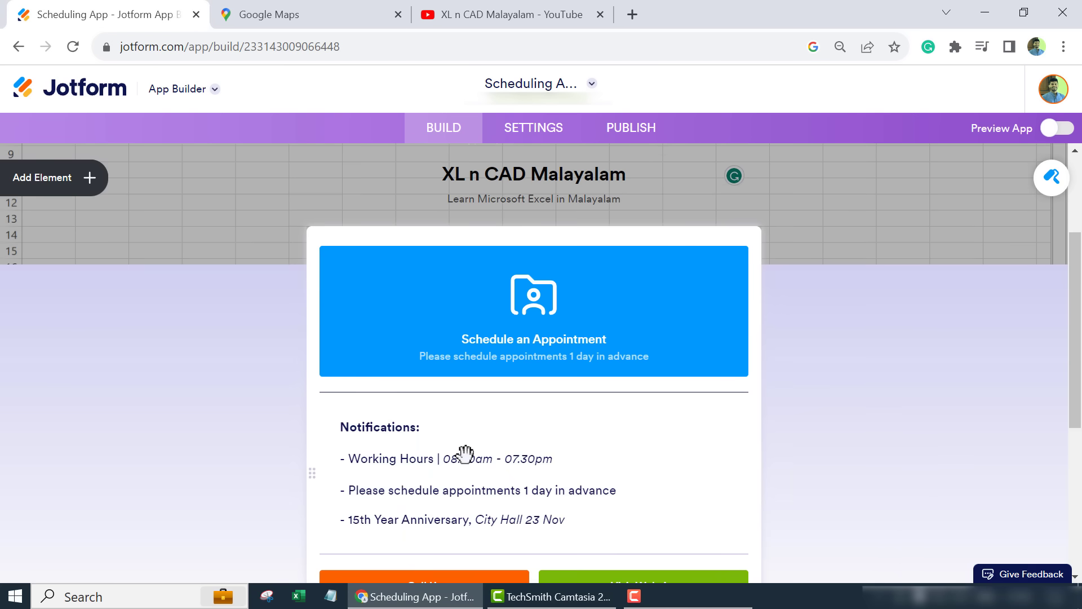
click(528, 342)
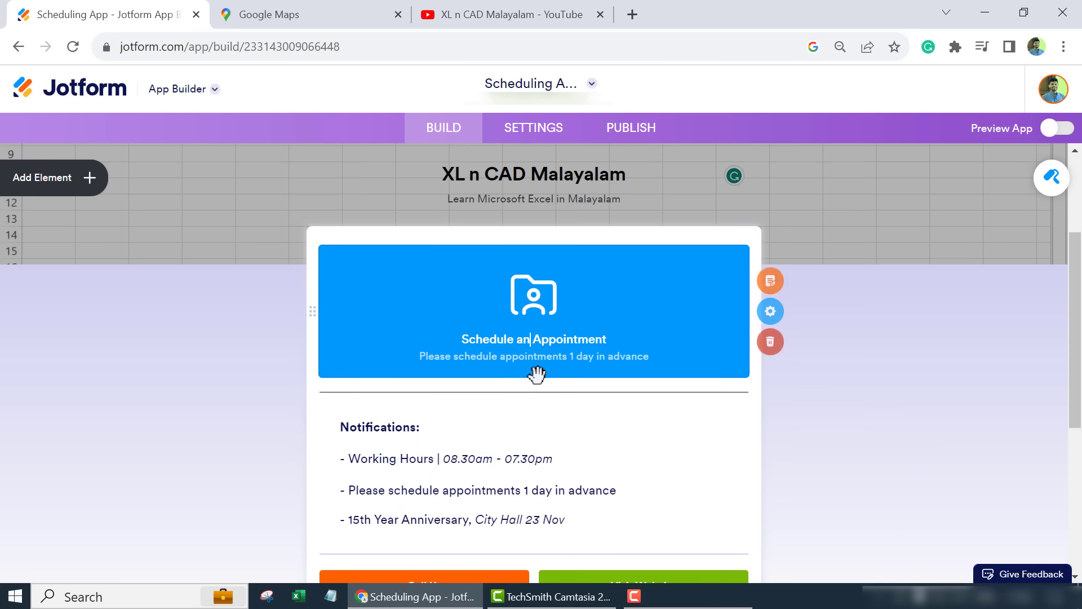
key(shift+Home)
text(Book an)
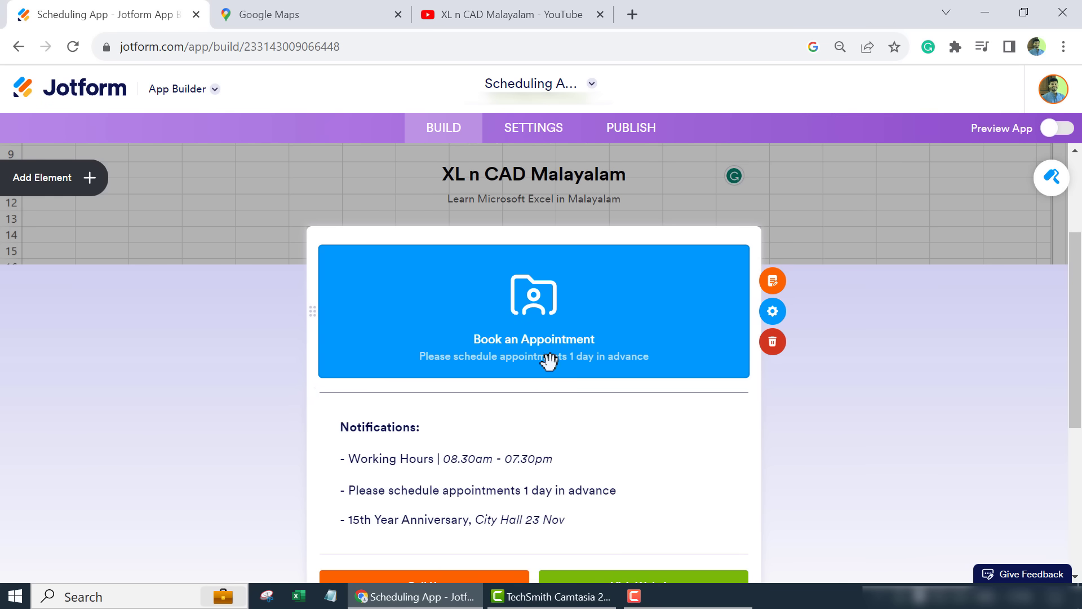
scroll(598, 379, down, 1)
key(Delete)
key(Delete)
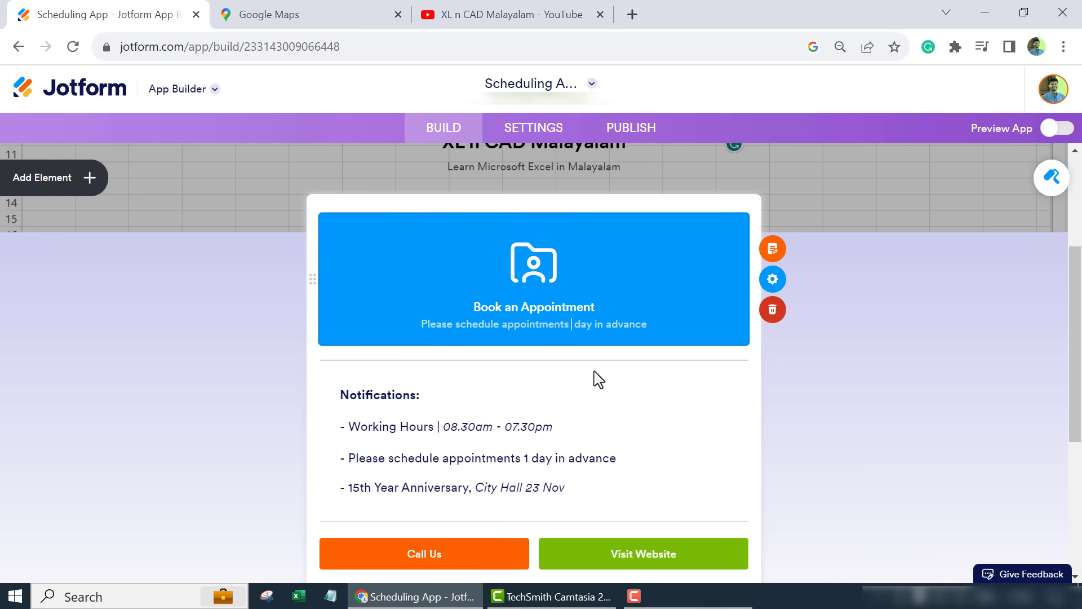
text(3 days)
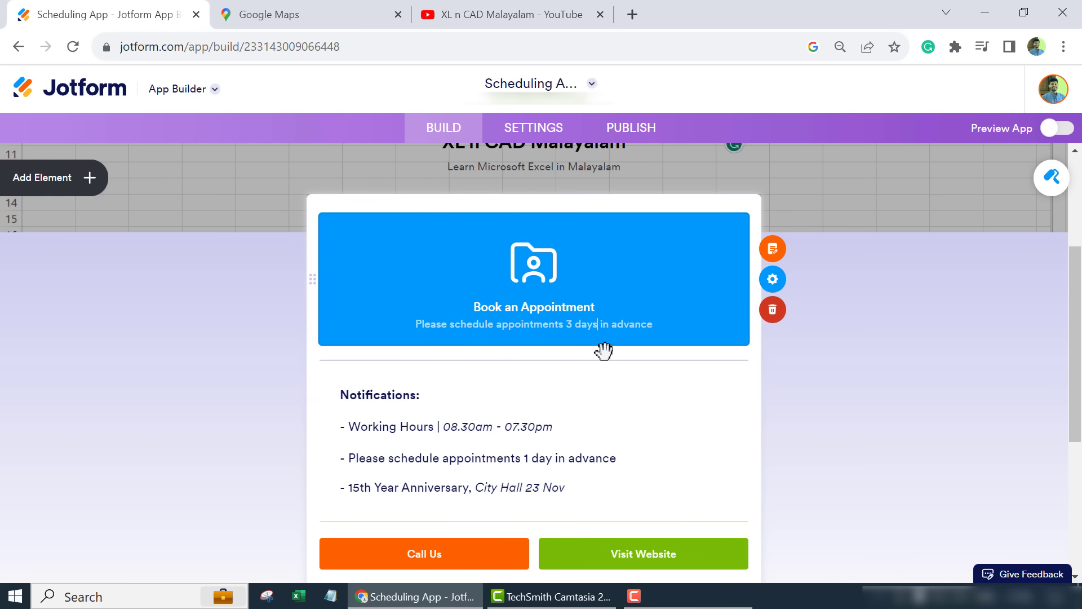
scroll(427, 417, down, 1)
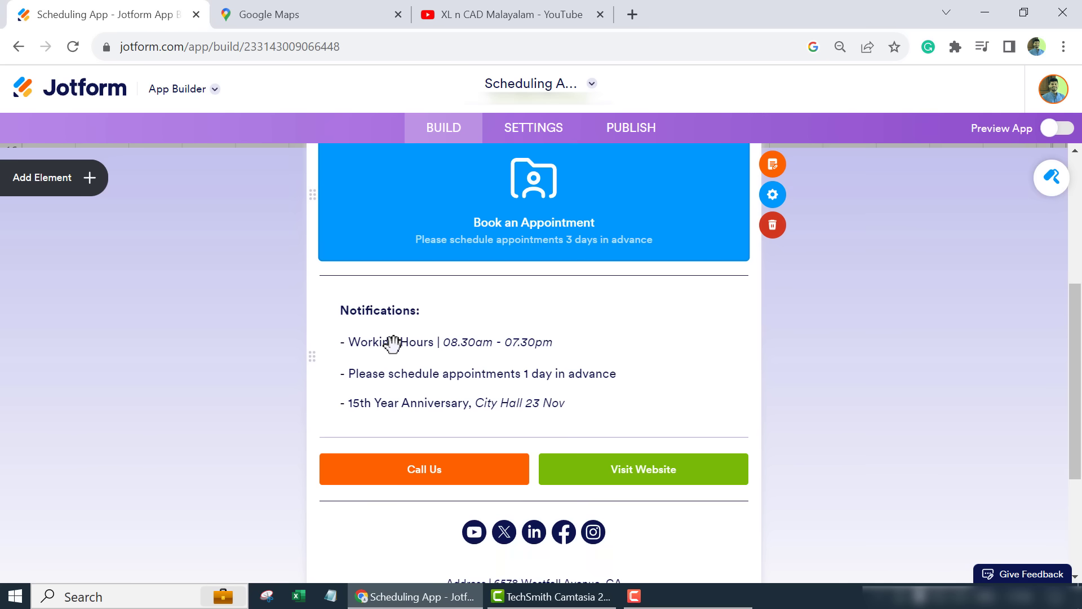
Retitle the Notifications block 'Note', set hours to 09.30am - 05.30pm, add 'Please bring your laptop with you!'.
click(490, 345)
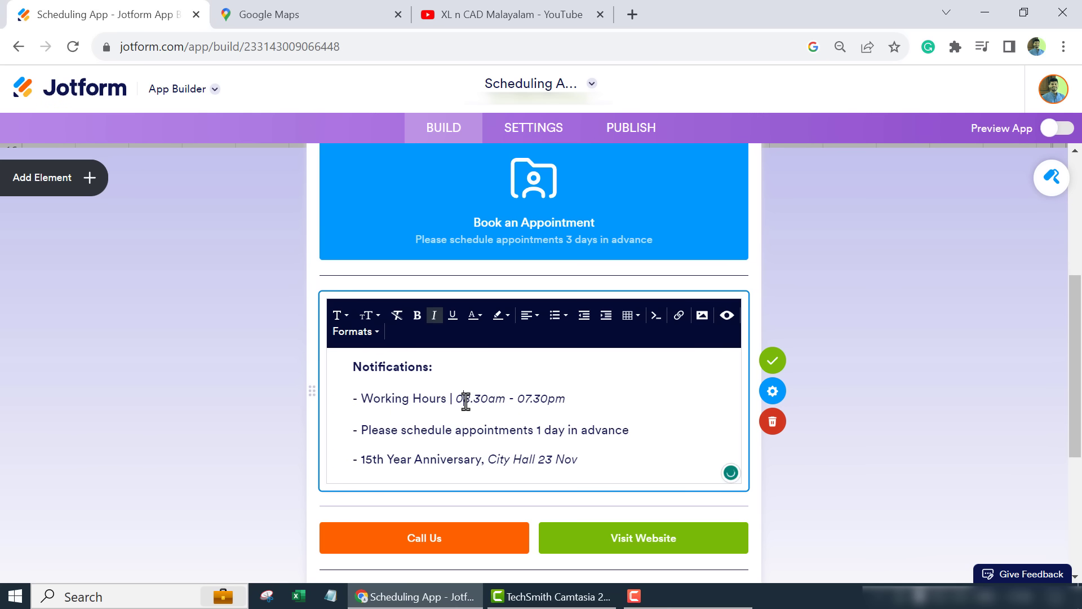
drag(523, 398, 530, 398)
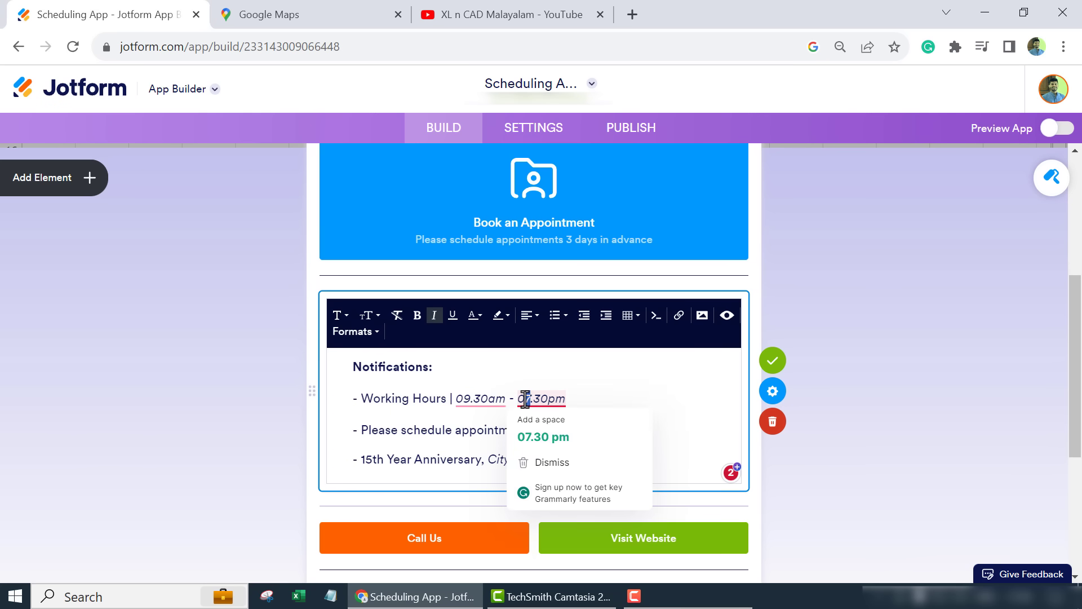
text(5)
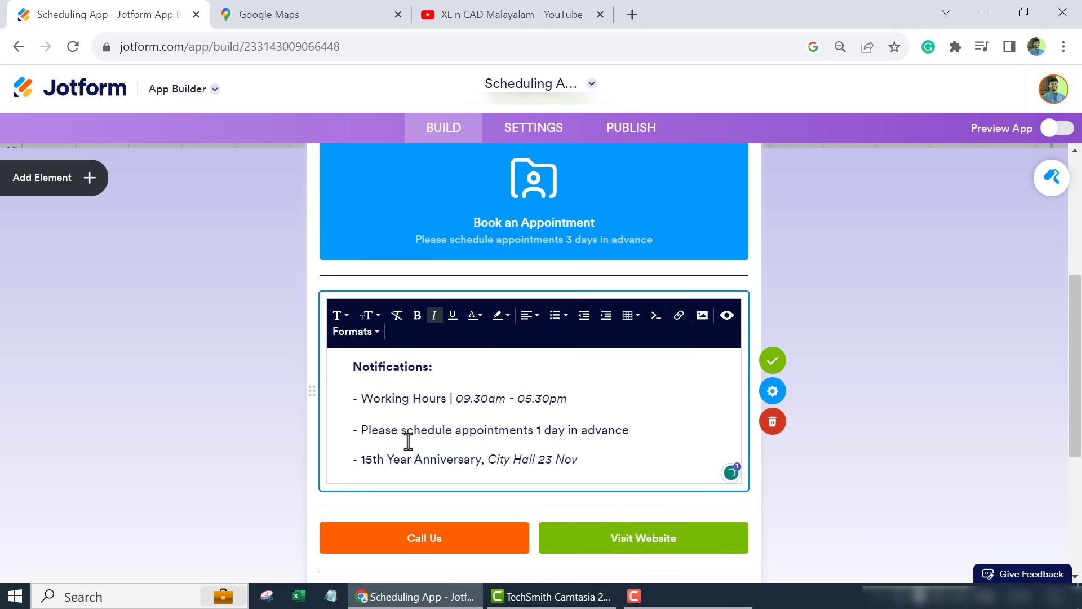
drag(361, 432, 602, 459)
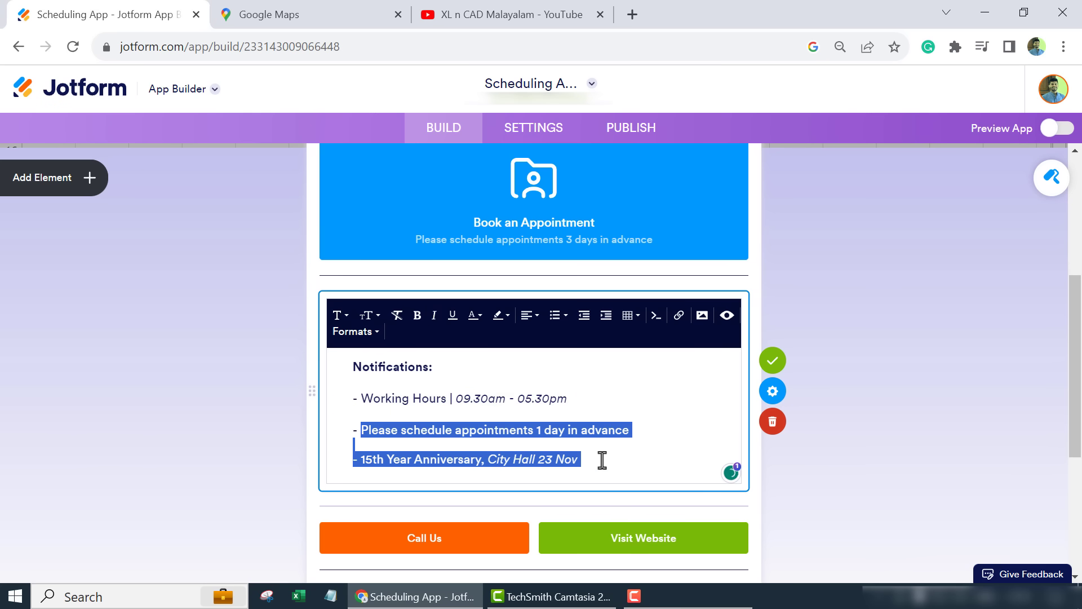
text(Please bring your laptop with you!)
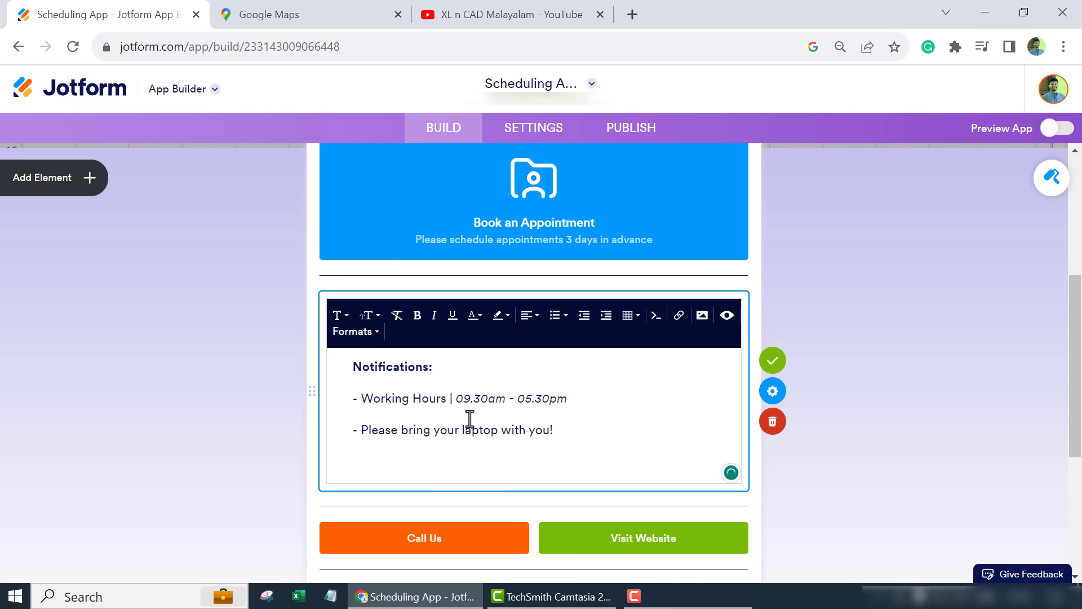
drag(373, 367, 466, 370)
text(e)
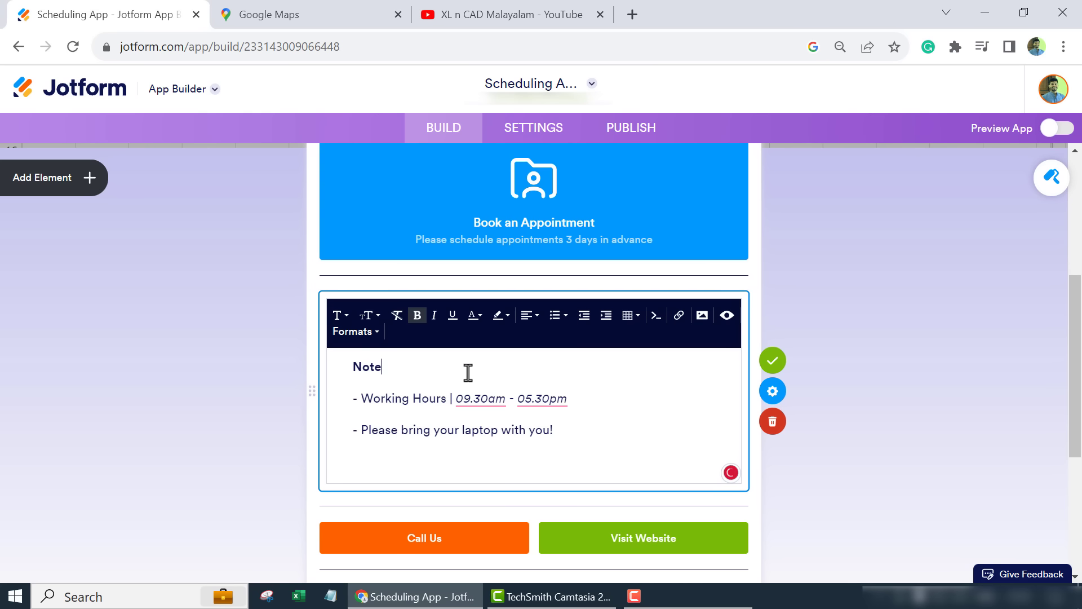
click(769, 365)
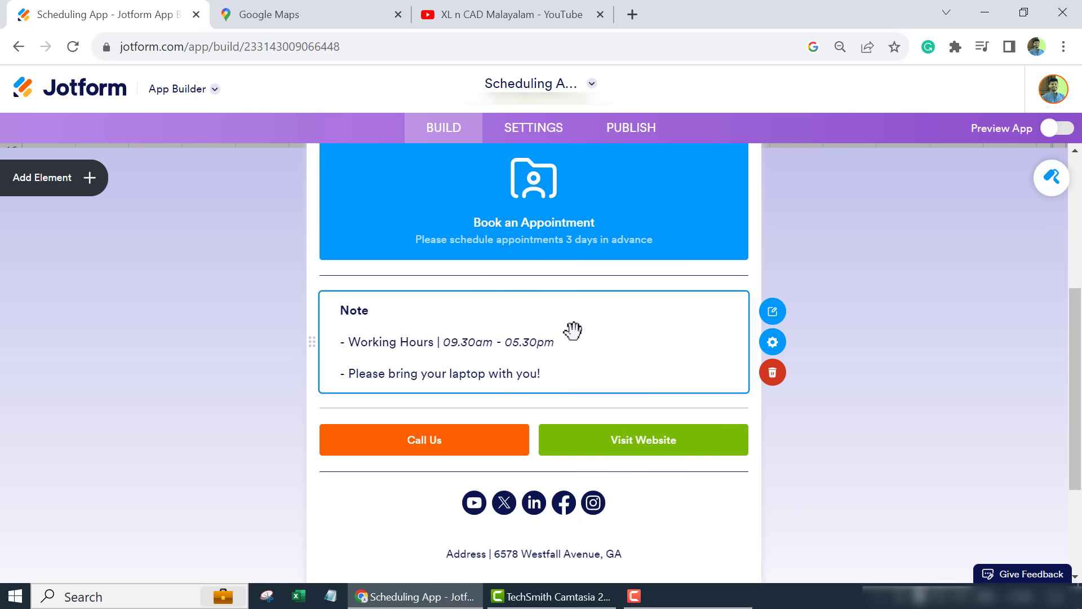
Open App Elements, browse the Basic and Widgets lists, then scroll Basic down to Map.
scroll(585, 316, up, 2)
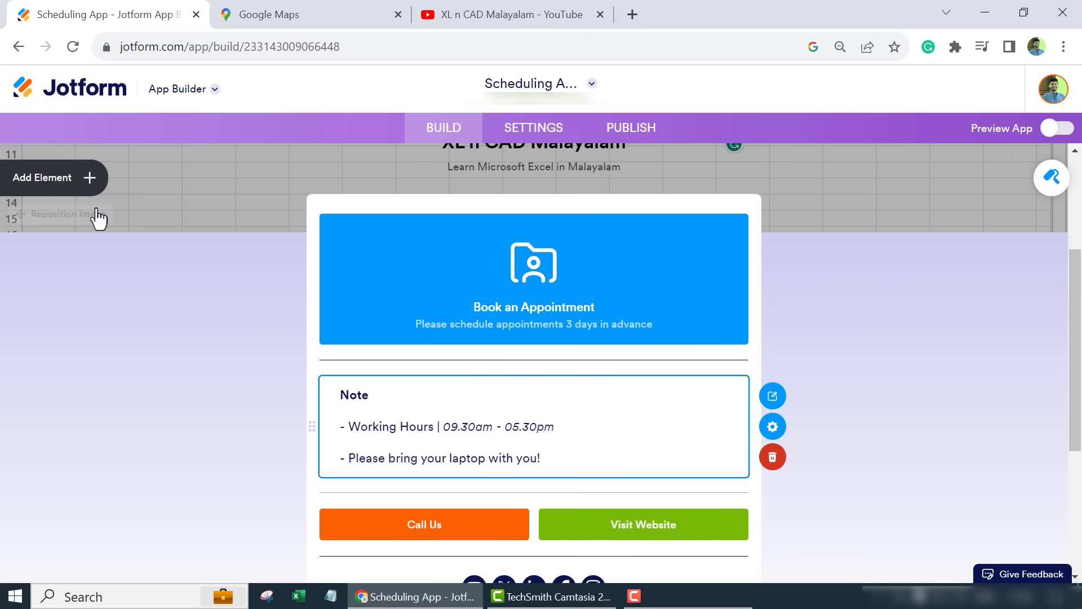
click(61, 190)
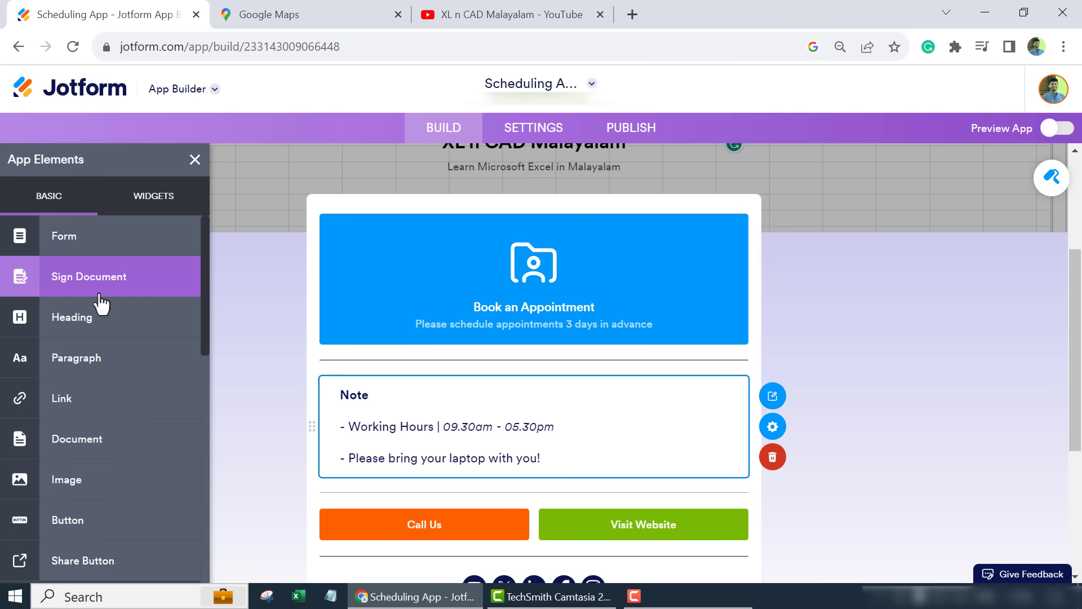
scroll(100, 350, down, 2)
scroll(100, 349, down, 6)
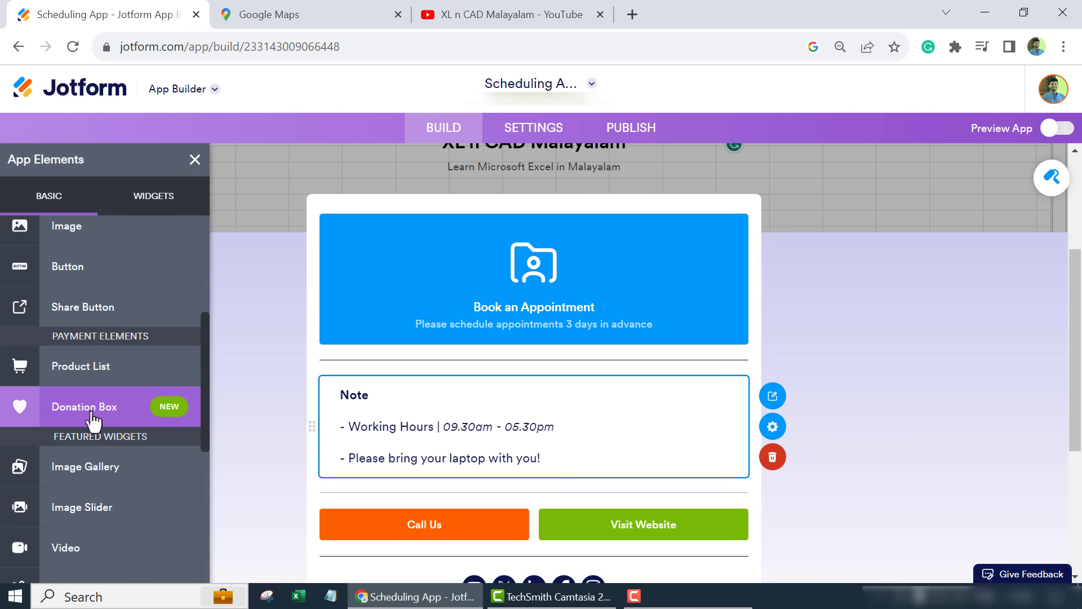
scroll(124, 372, down, 4)
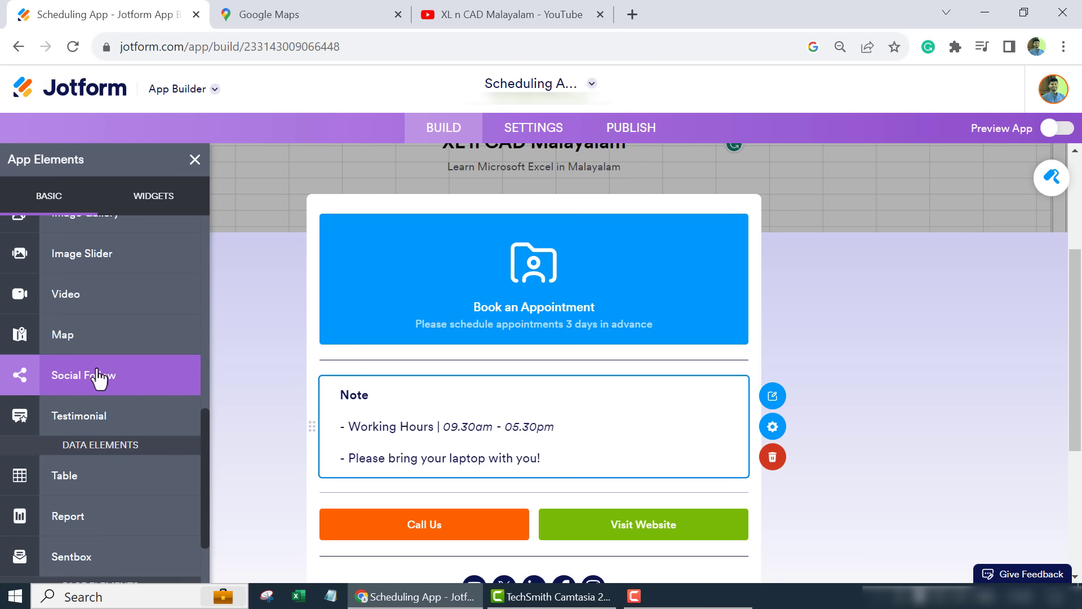
scroll(130, 388, up, 10)
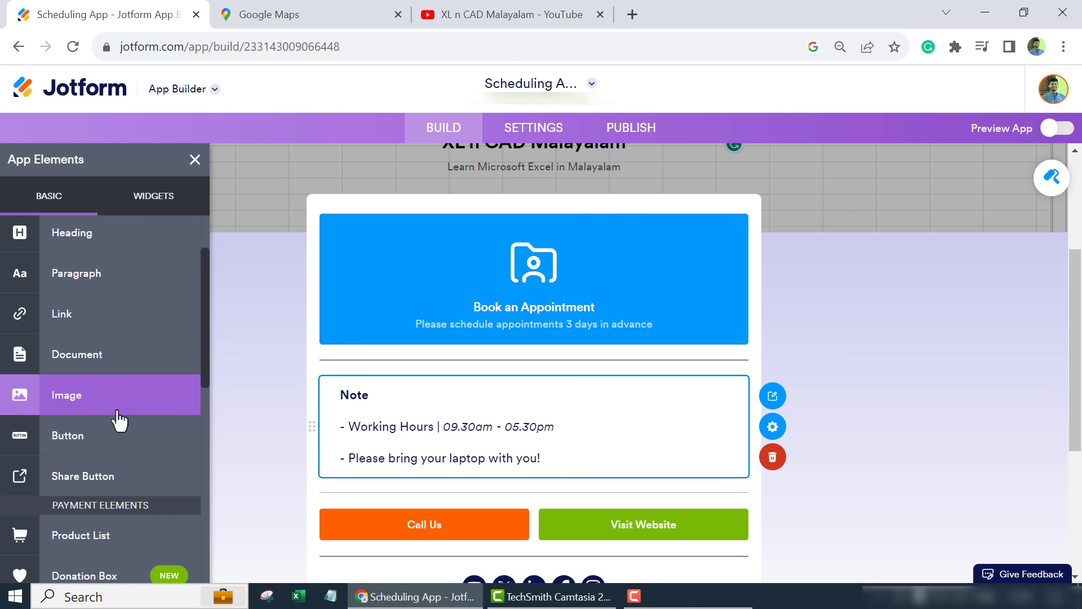
scroll(122, 430, up, 2)
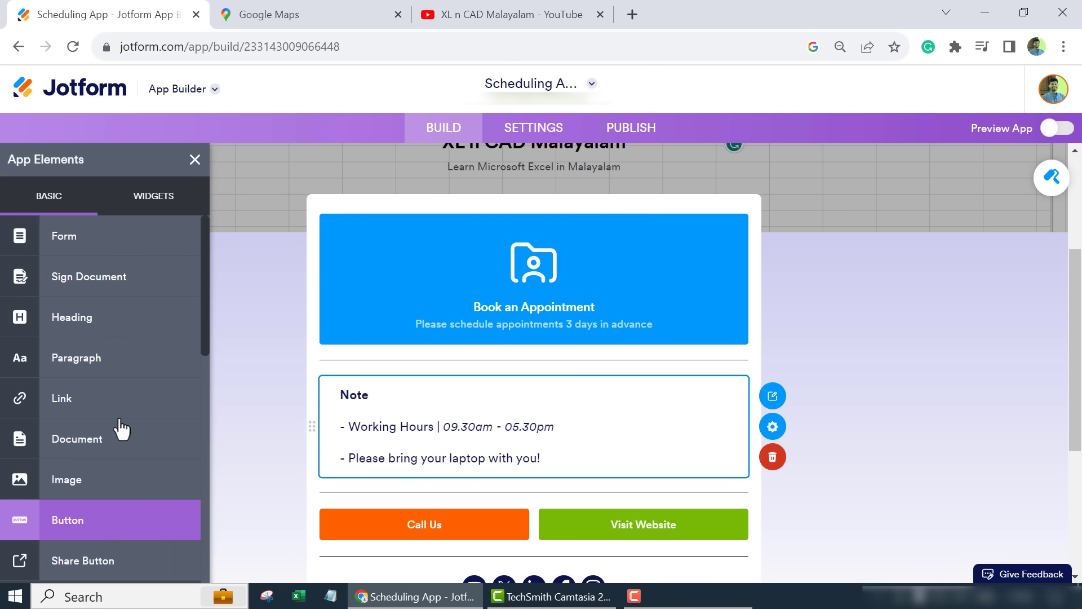
click(167, 207)
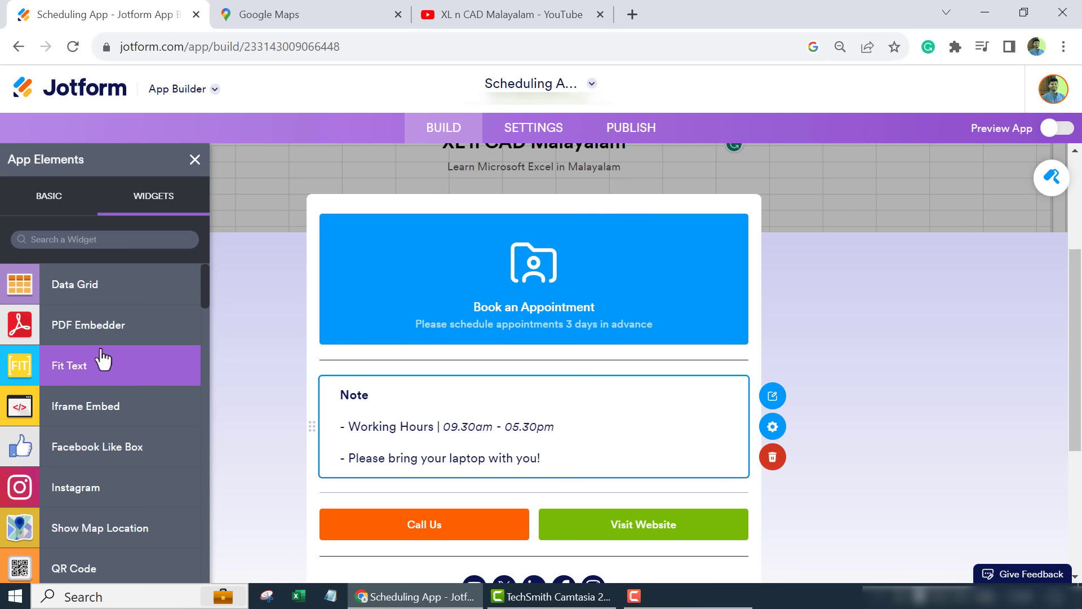
scroll(133, 428, down, 3)
scroll(111, 451, down, 10)
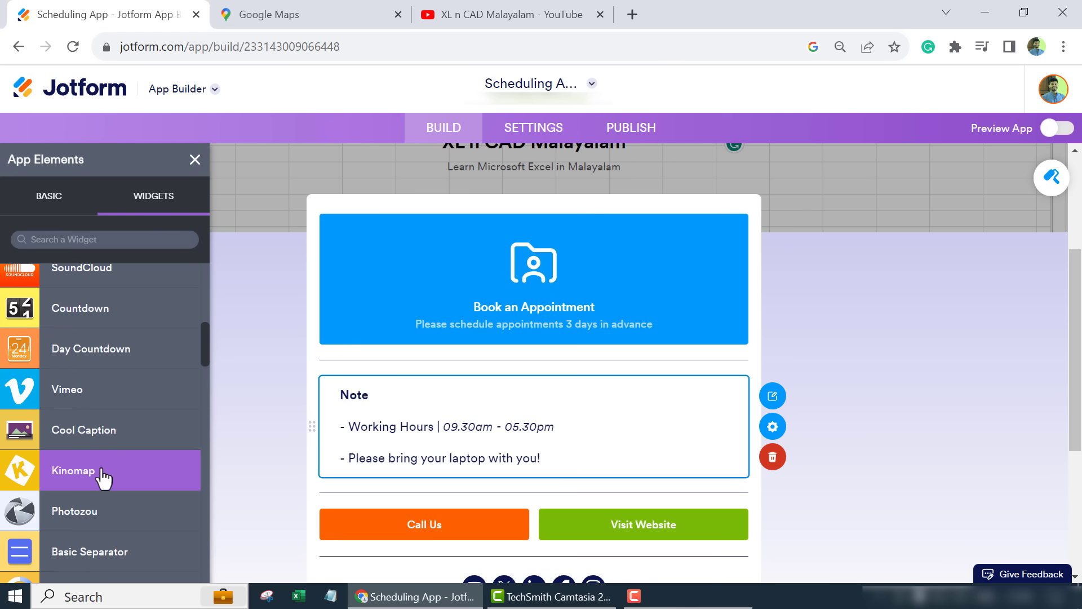
scroll(101, 490, up, 12)
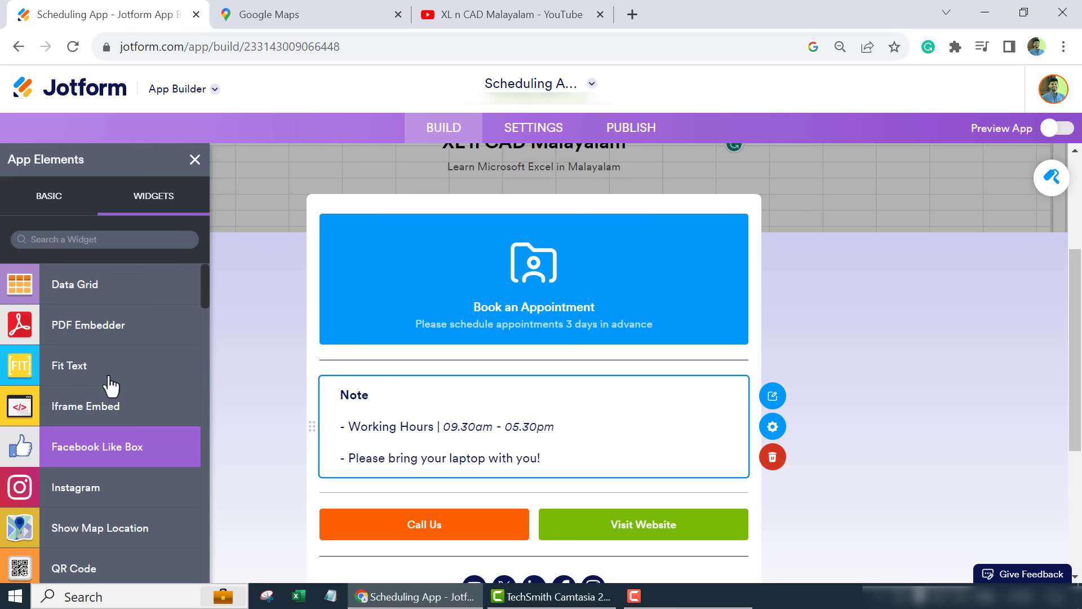
click(60, 203)
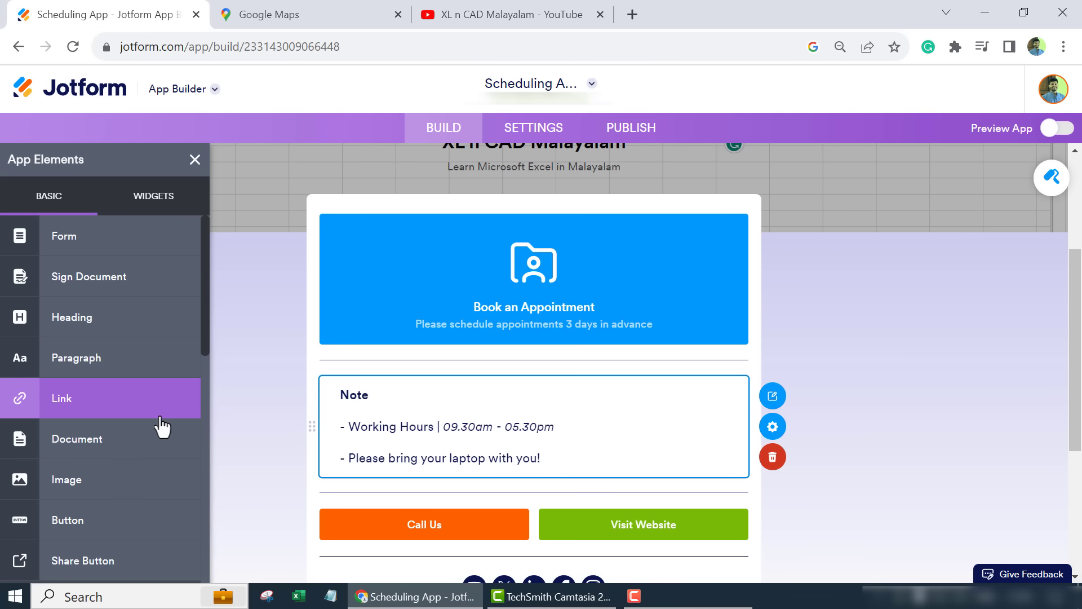
scroll(159, 430, down, 6)
scroll(161, 426, down, 1)
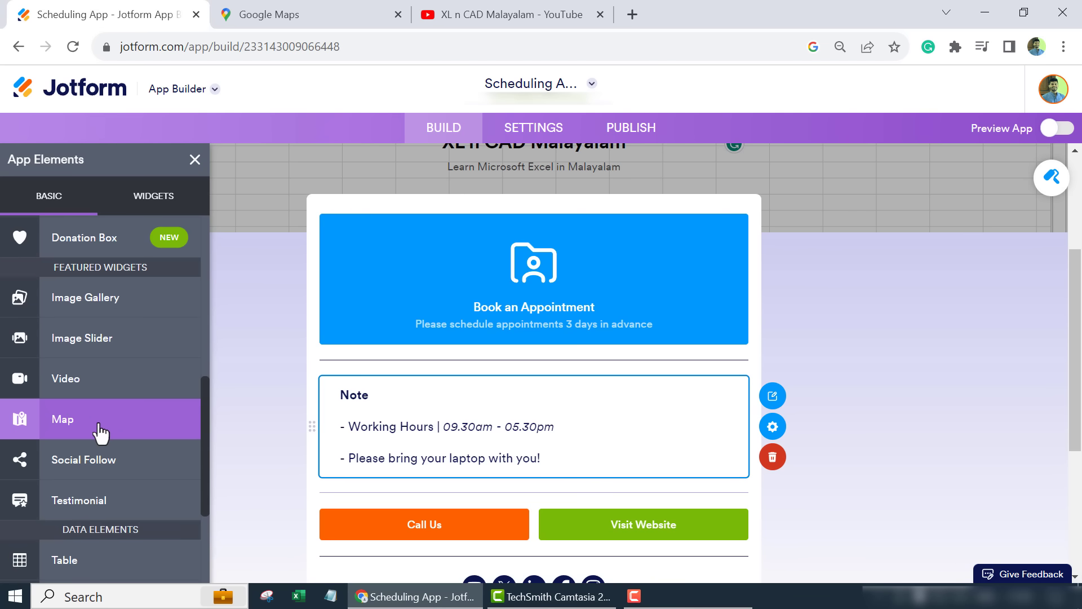
Drag a Map element onto the app page.
drag(100, 426, 576, 388)
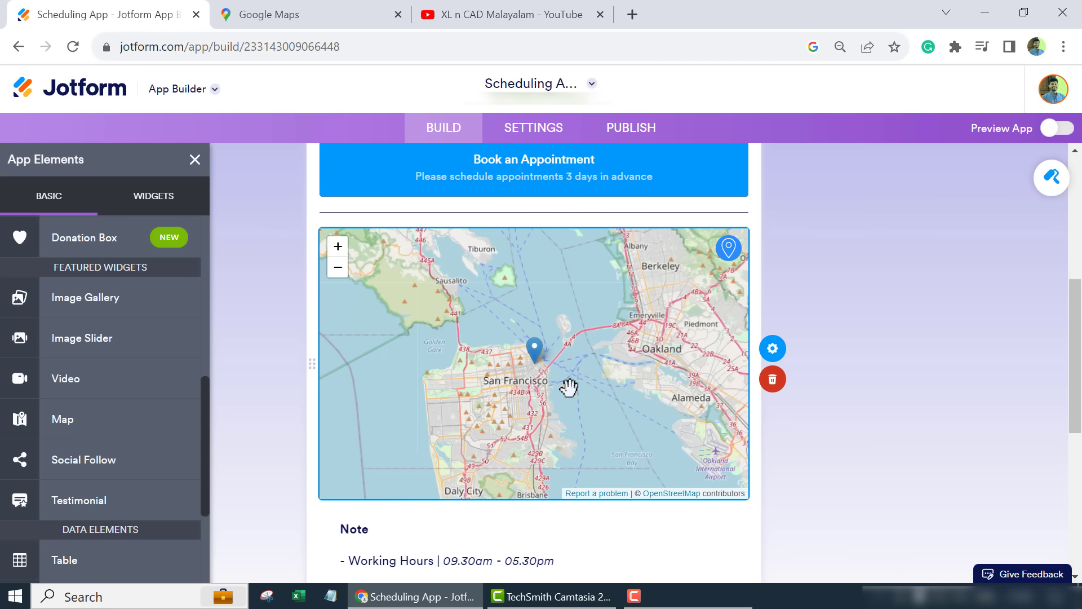
scroll(515, 406, down, 5)
scroll(502, 367, up, 3)
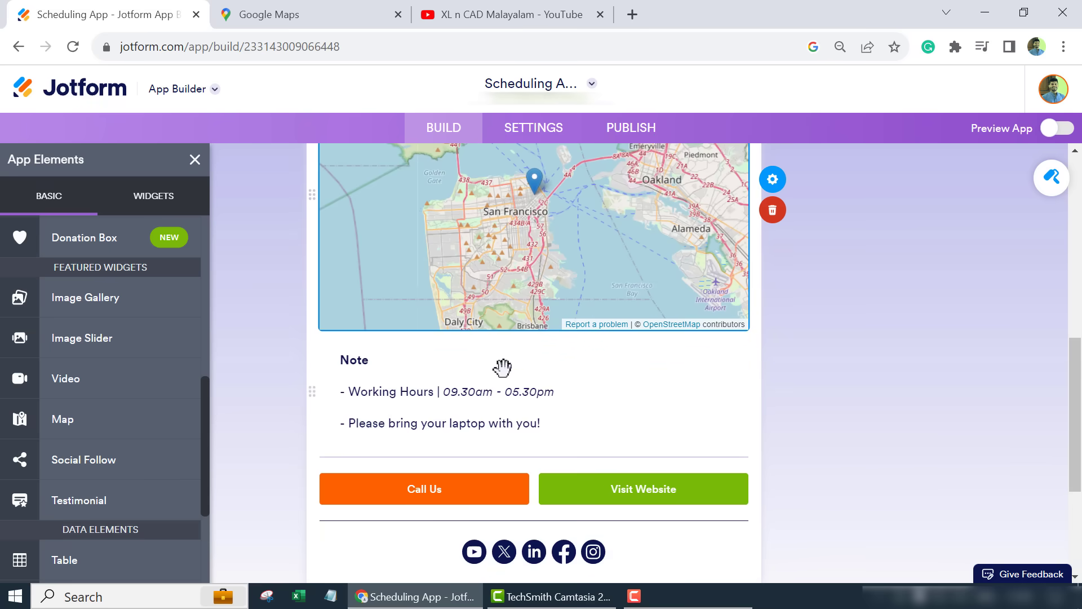
scroll(480, 356, up, 2)
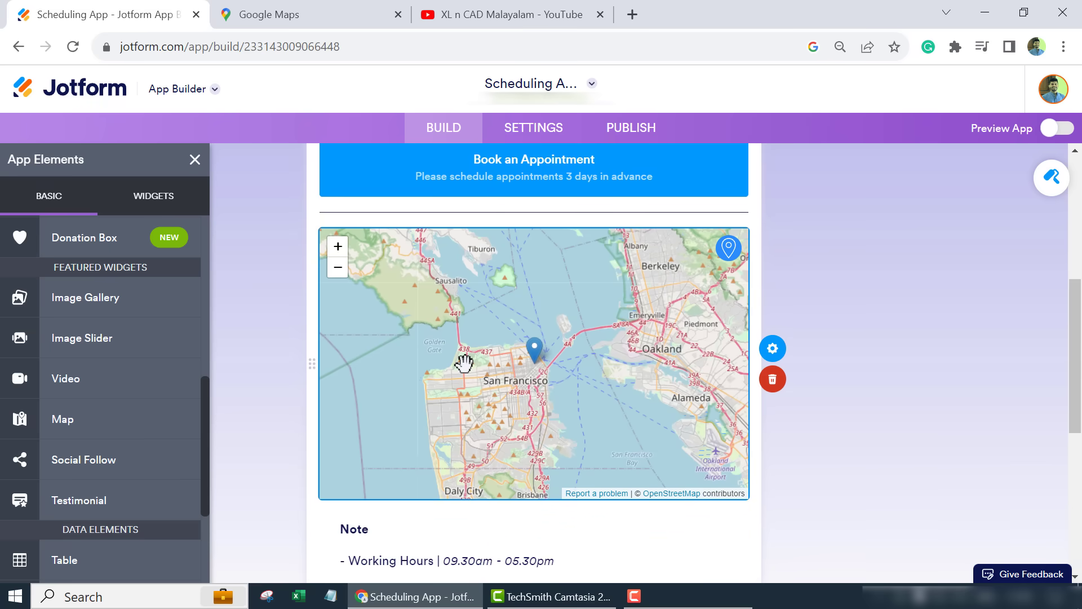
scroll(465, 363, down, 4)
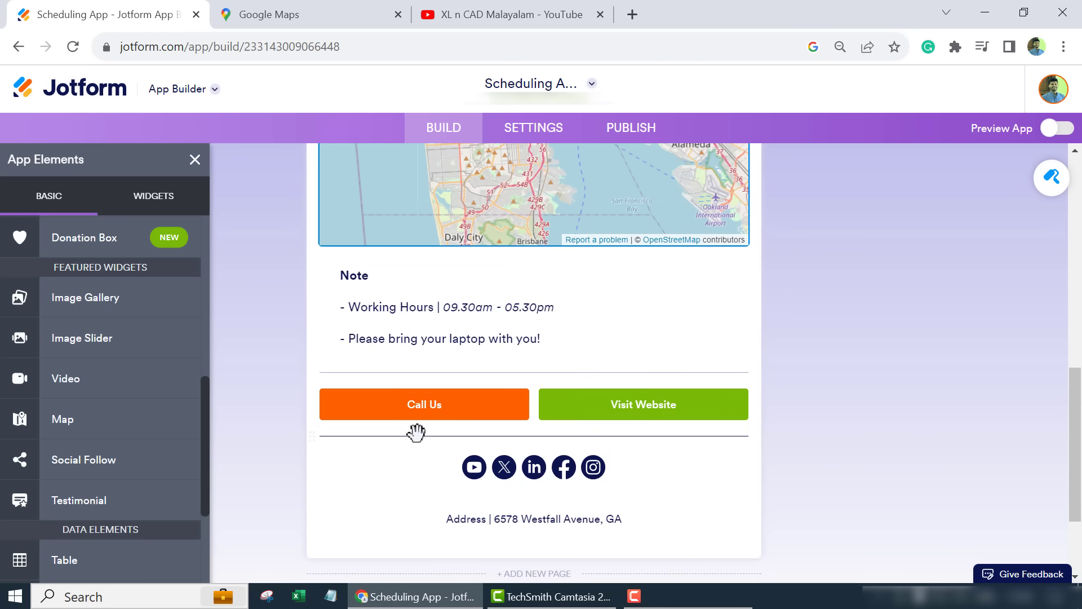
scroll(441, 431, up, 3)
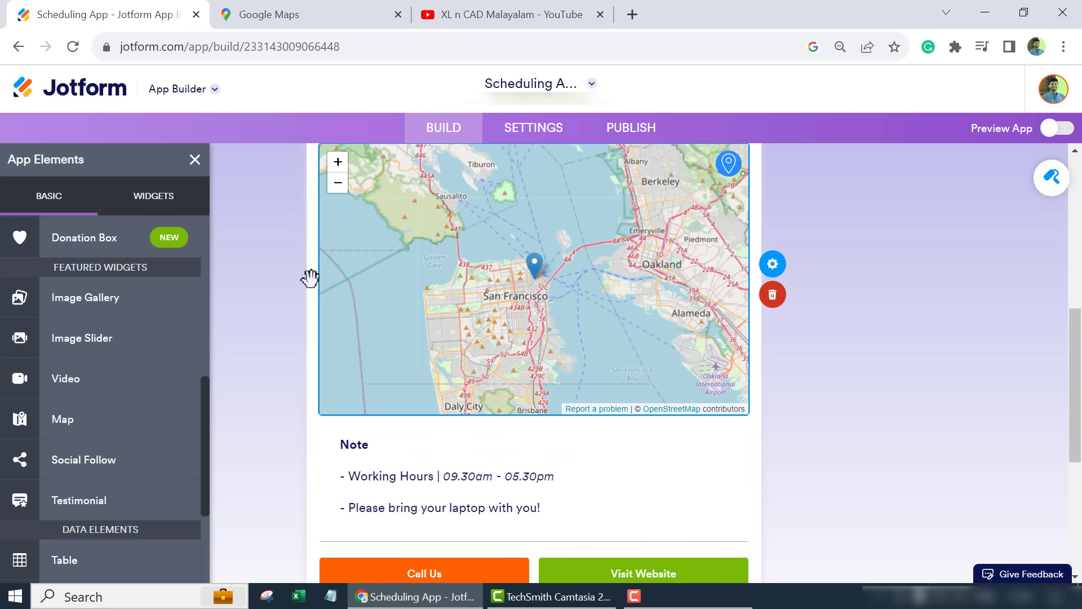
Move the map below the Call Us and Visit Website buttons and open its Map Properties.
drag(310, 277, 305, 471)
scroll(535, 376, down, 2)
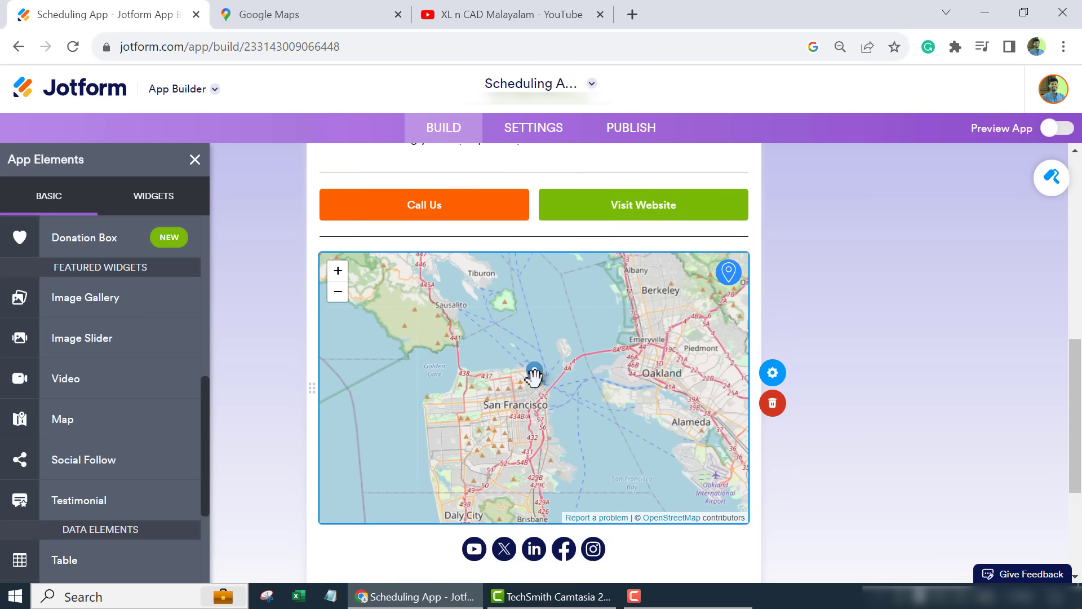
scroll(534, 377, down, 3)
scroll(536, 382, up, 7)
scroll(544, 357, down, 2)
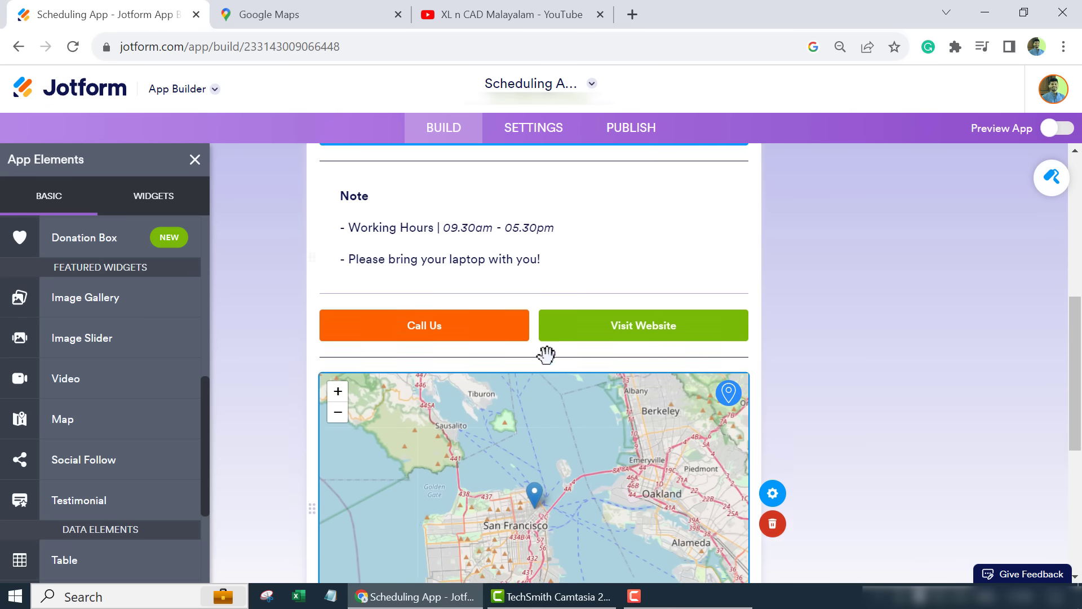
scroll(546, 354, down, 2)
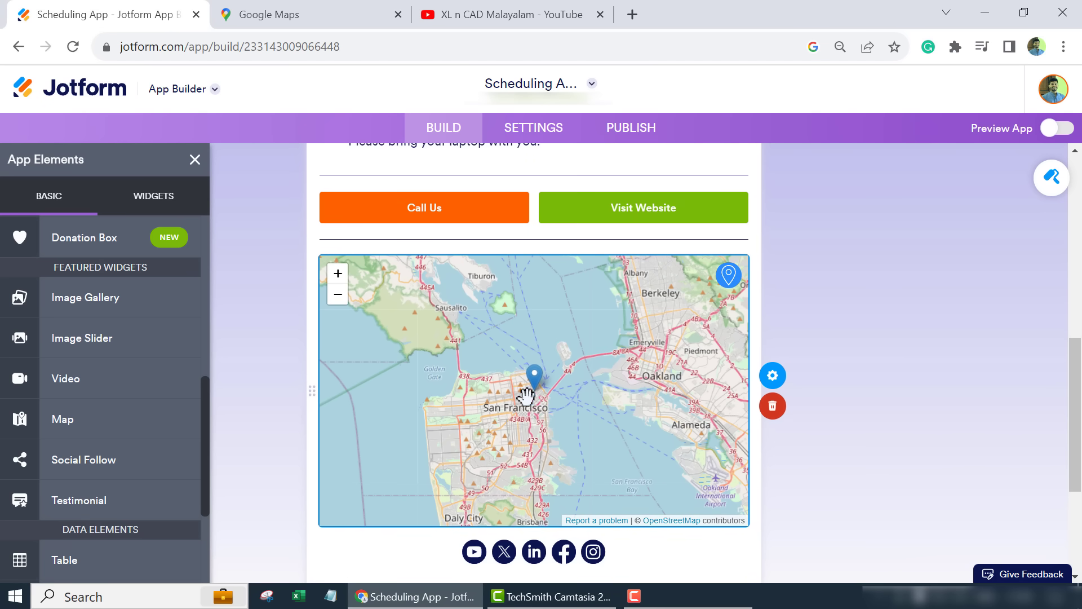
click(771, 379)
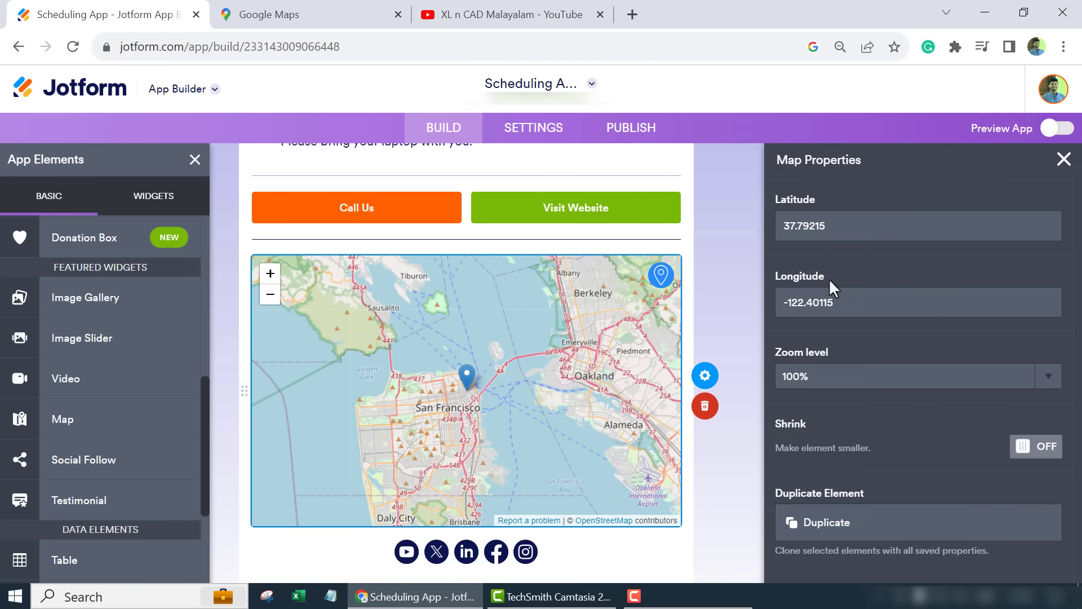
click(310, 21)
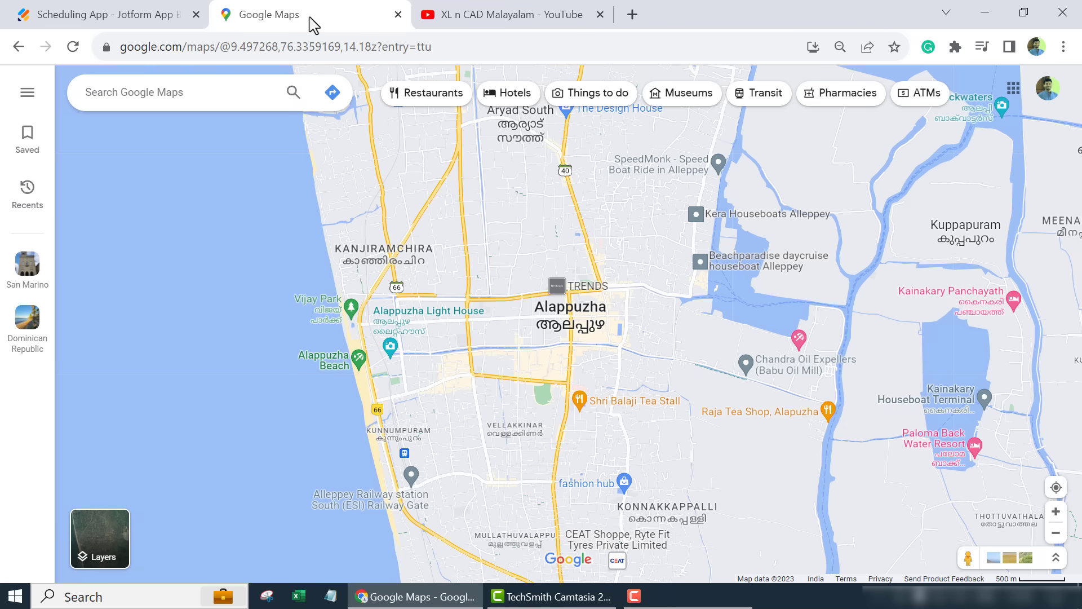
Zoom to the KSFDC Kairali Sree Theatre area and copy coordinates 9.49609, 76.34104.
scroll(519, 349, up, 5)
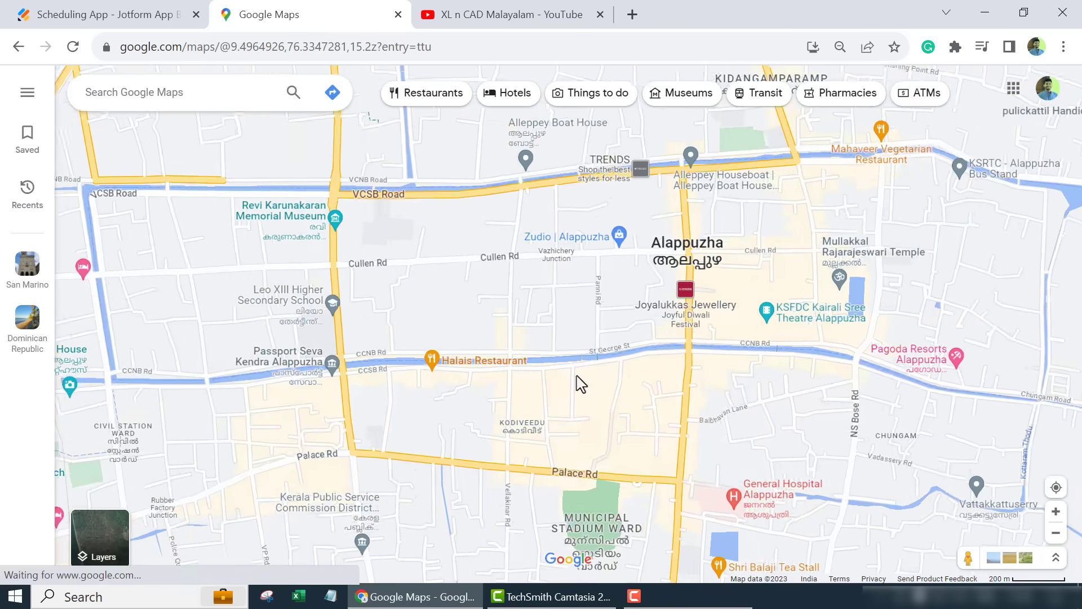
scroll(568, 293, up, 1)
drag(648, 225, 468, 363)
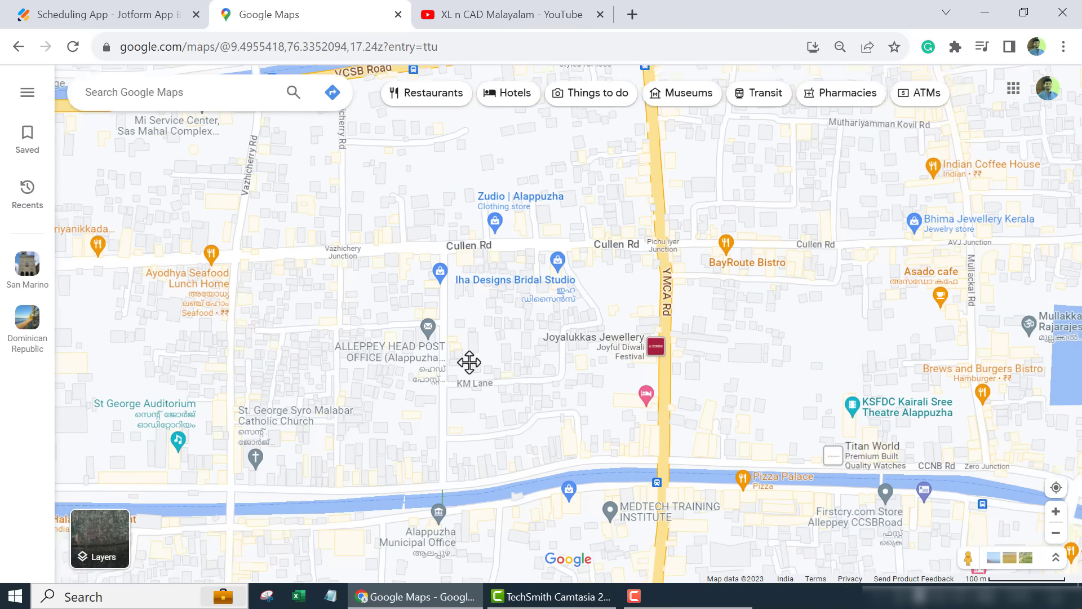
scroll(763, 341, up, 4)
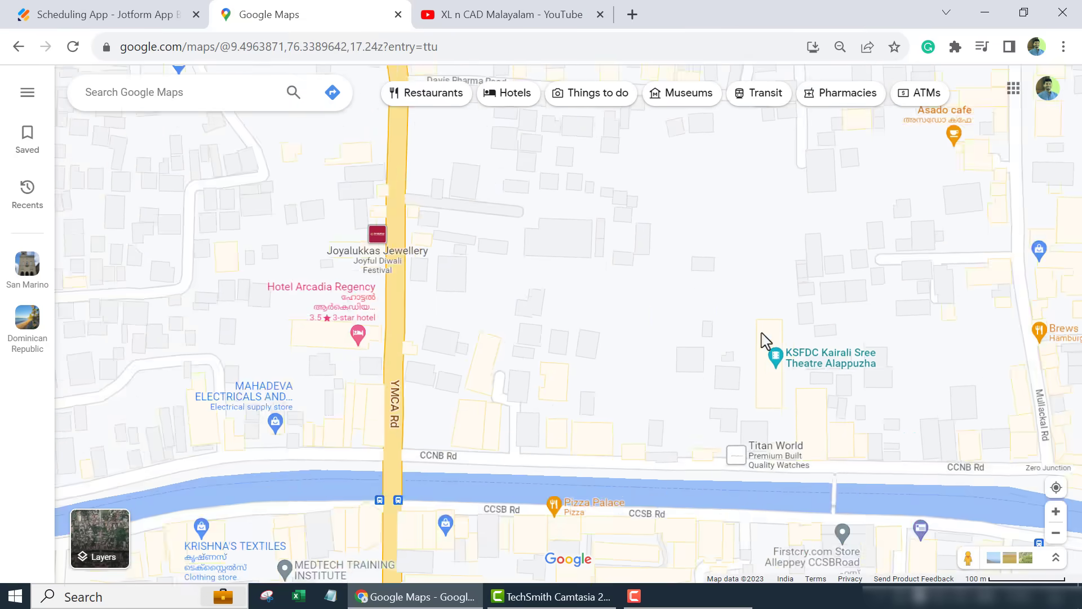
scroll(768, 401, up, 1)
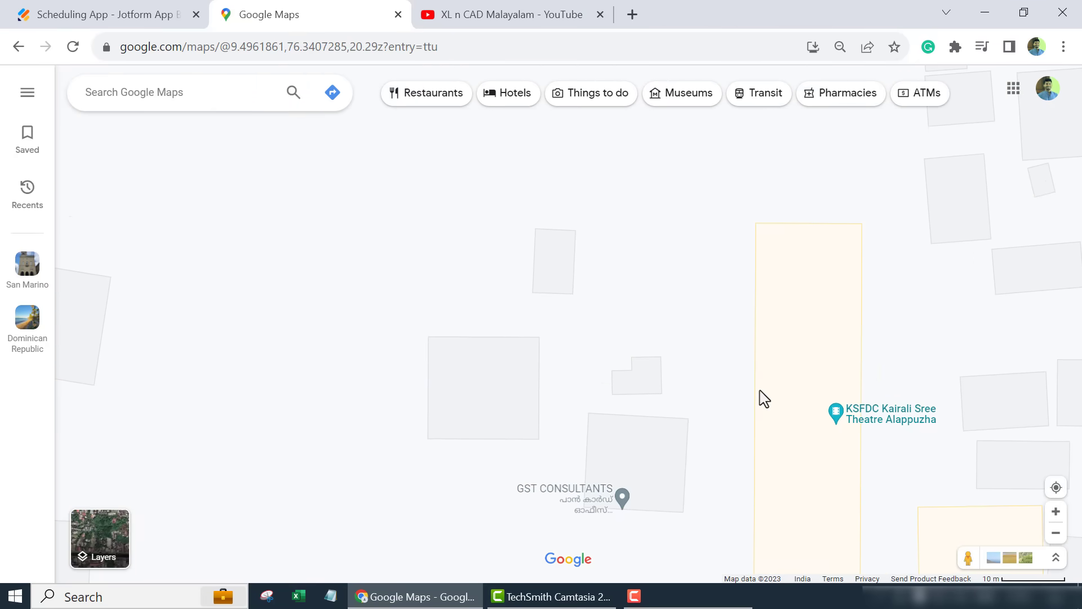
right_click(764, 398)
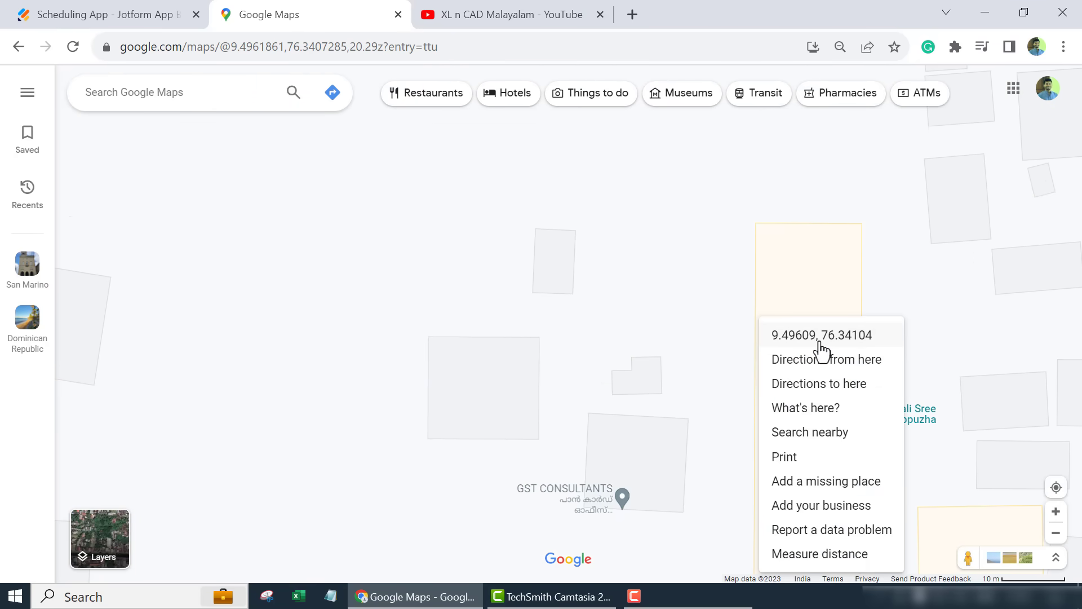
click(889, 344)
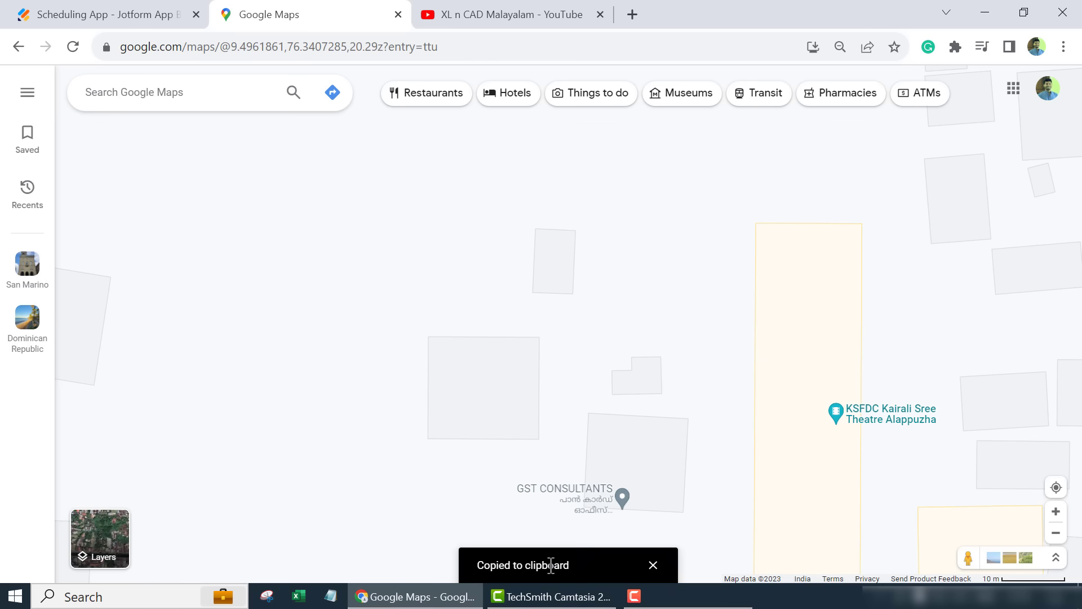
click(120, 15)
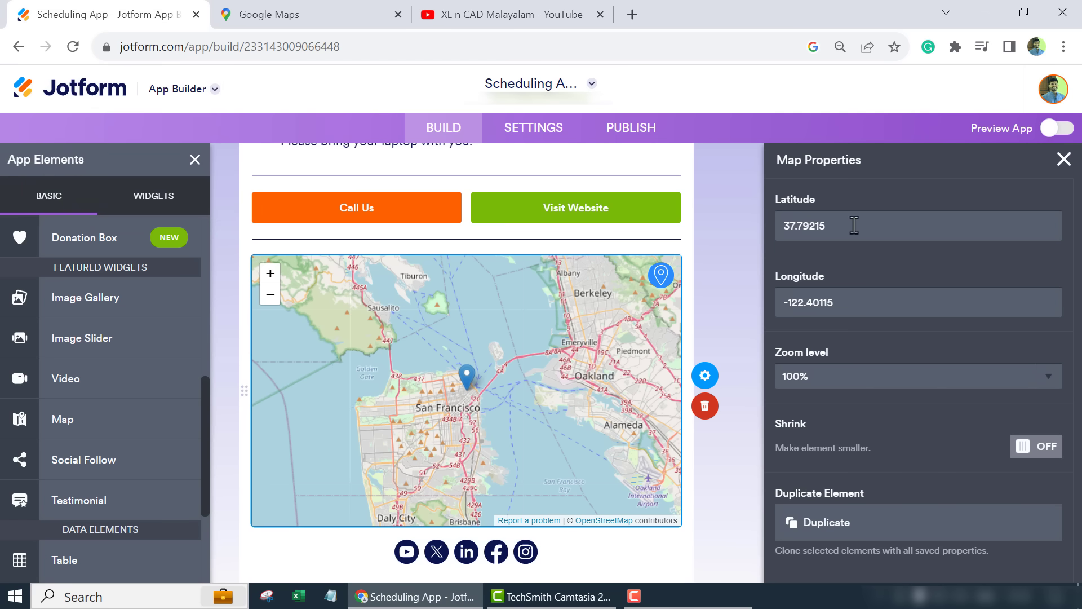
Paste the copied coordinates into Latitude, trimming it to 9.496094816746433.
drag(854, 225, 777, 225)
right_click(837, 229)
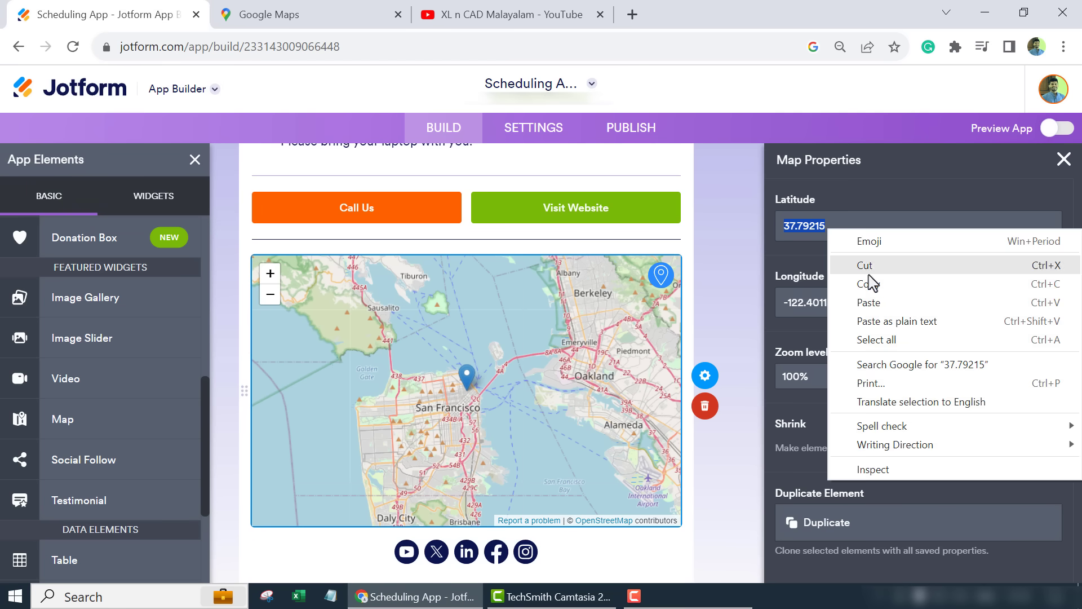
click(871, 301)
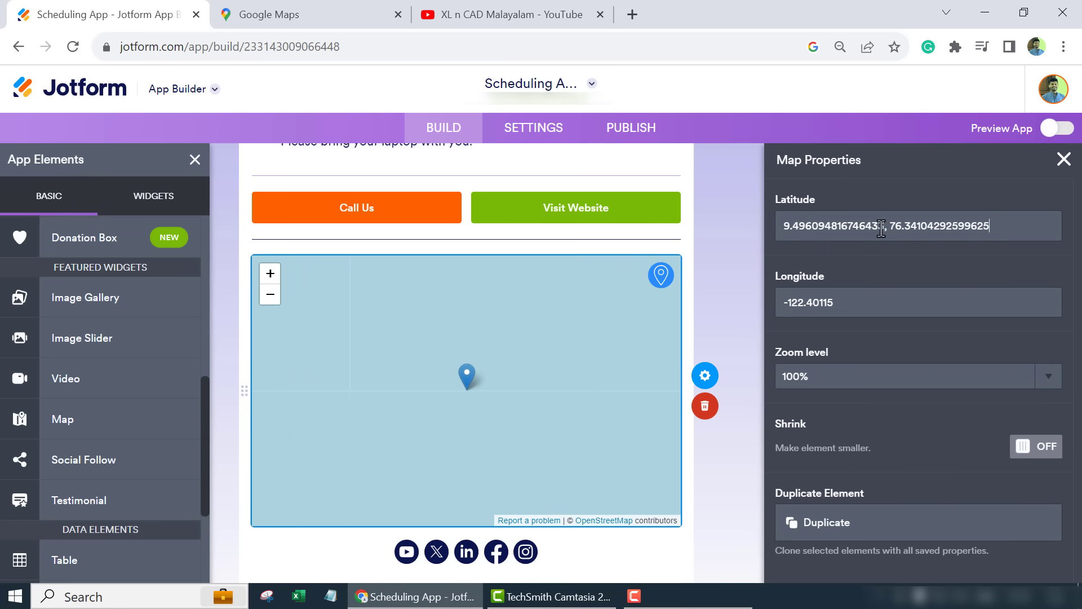
drag(884, 228, 991, 226)
key(BackSpace)
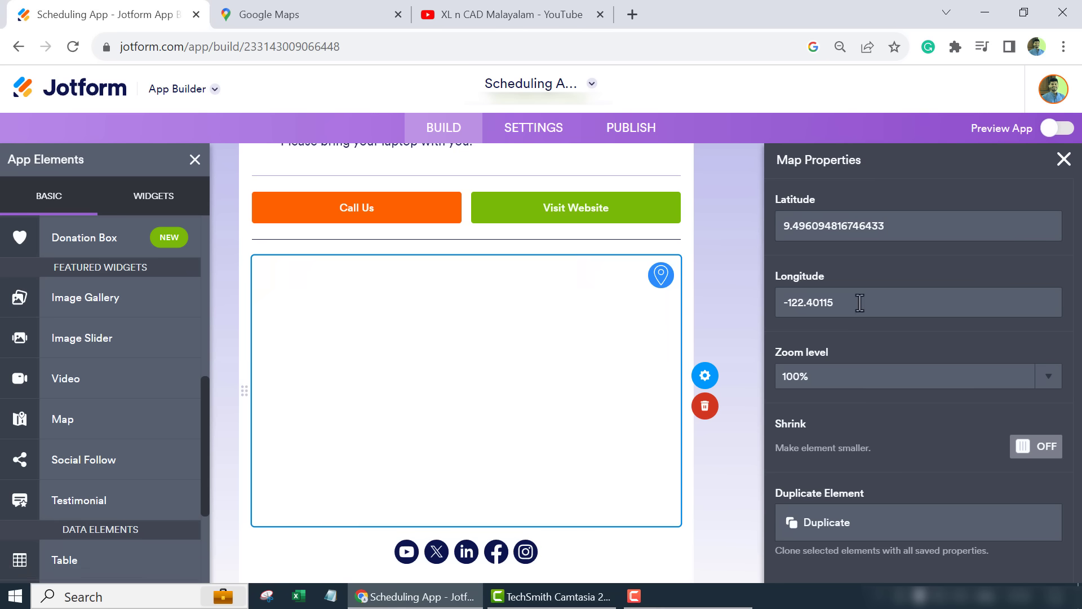
Set Longitude to 76.34104292599625 the same way and close Map Properties.
triple_click(805, 302)
right_click(805, 303)
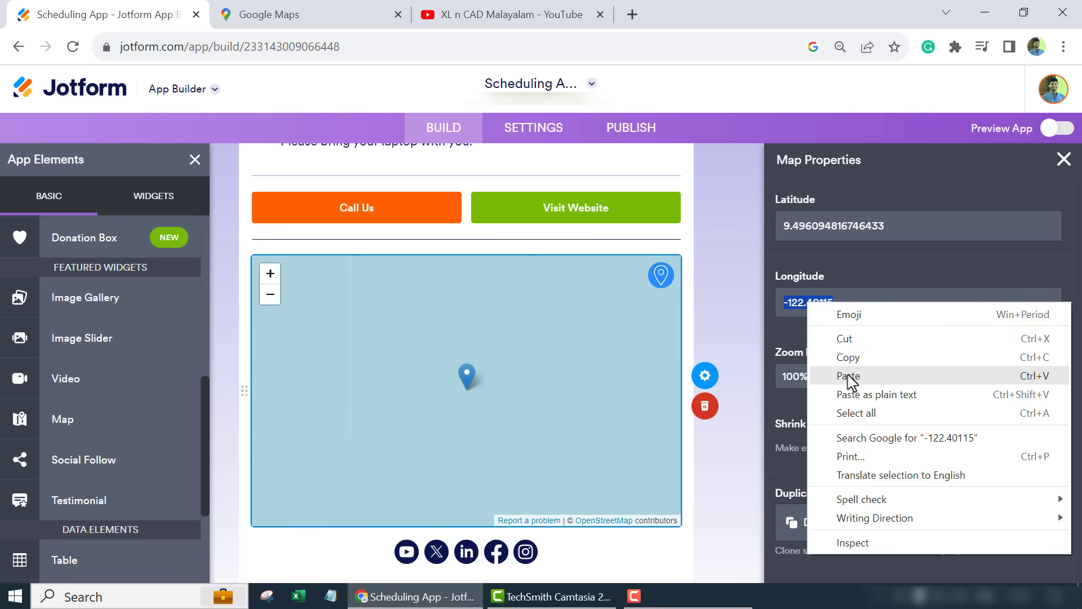
click(845, 376)
drag(890, 303, 775, 303)
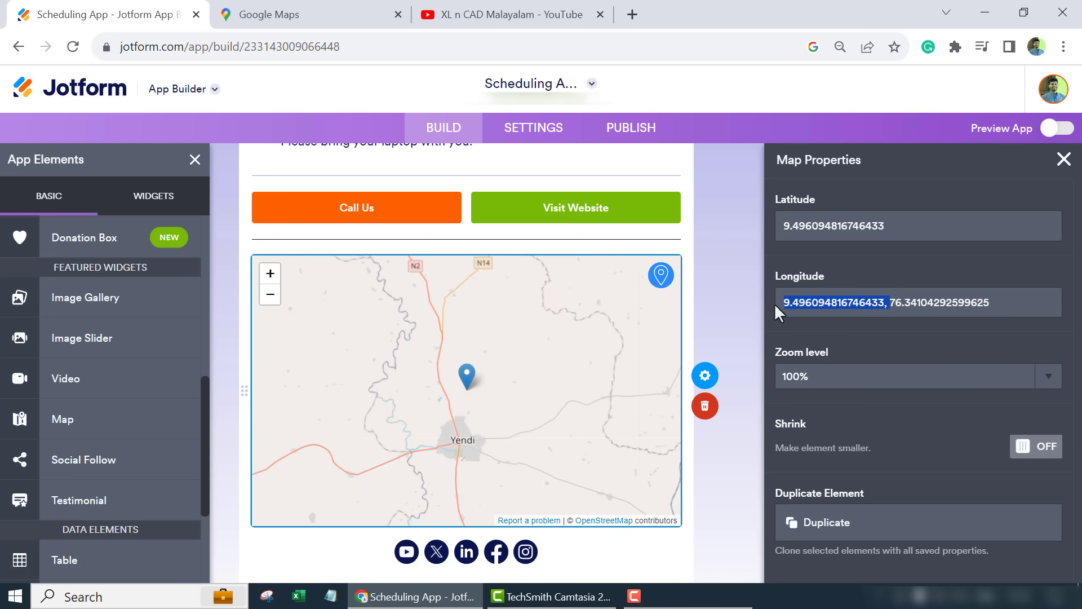
key(BackSpace)
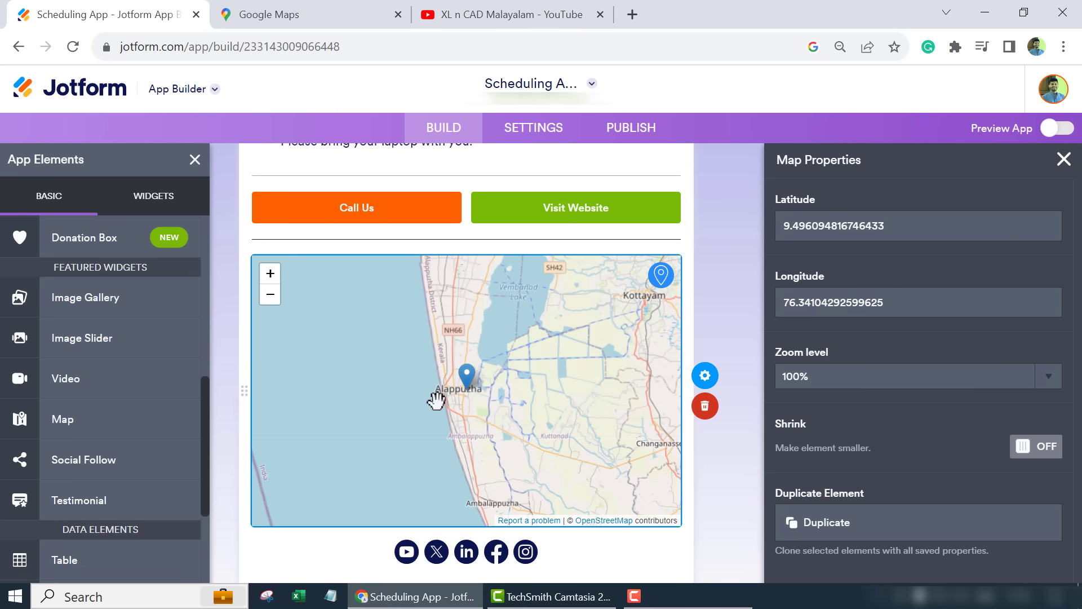
click(1071, 162)
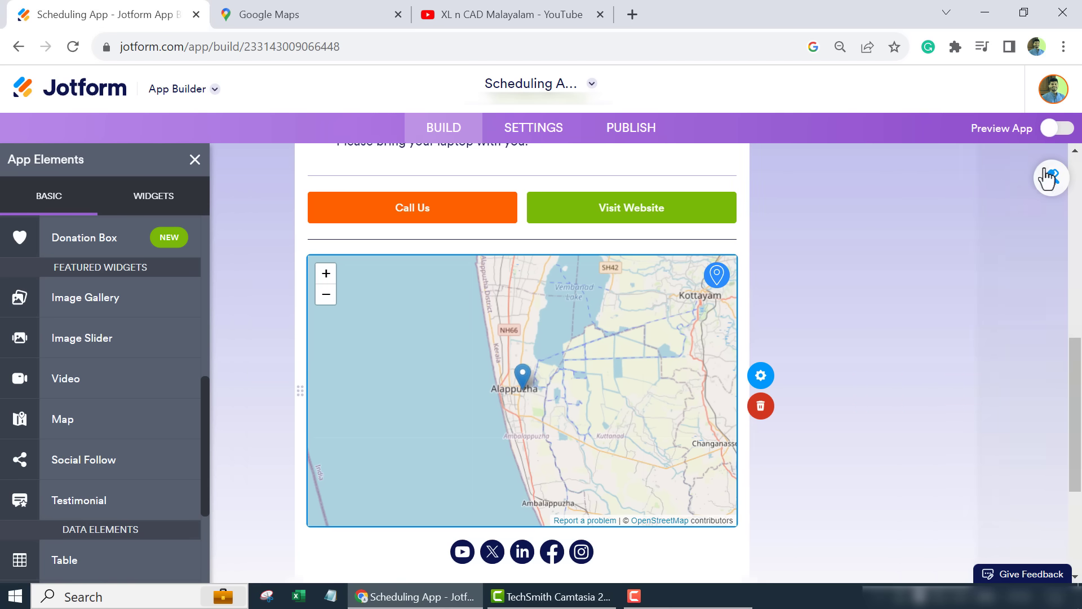
Open the Social Follow block's properties.
scroll(558, 391, down, 3)
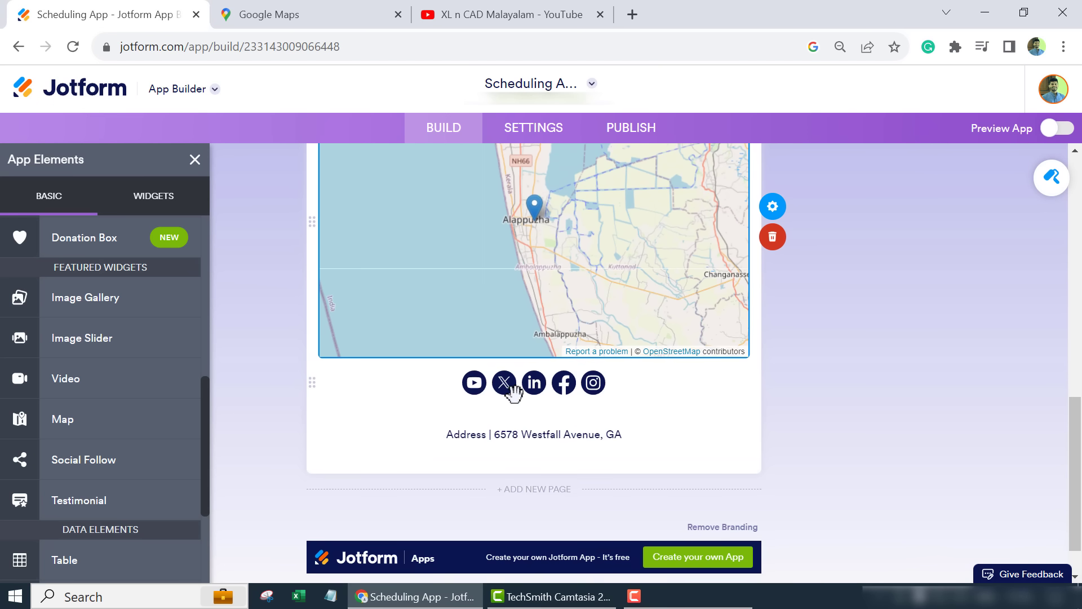
click(410, 383)
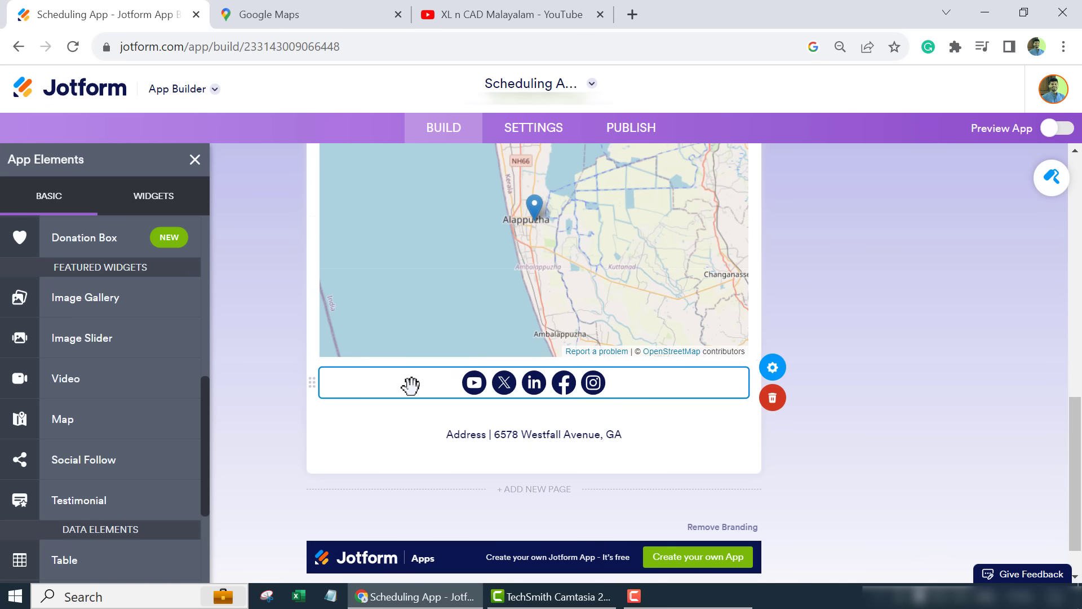
click(772, 369)
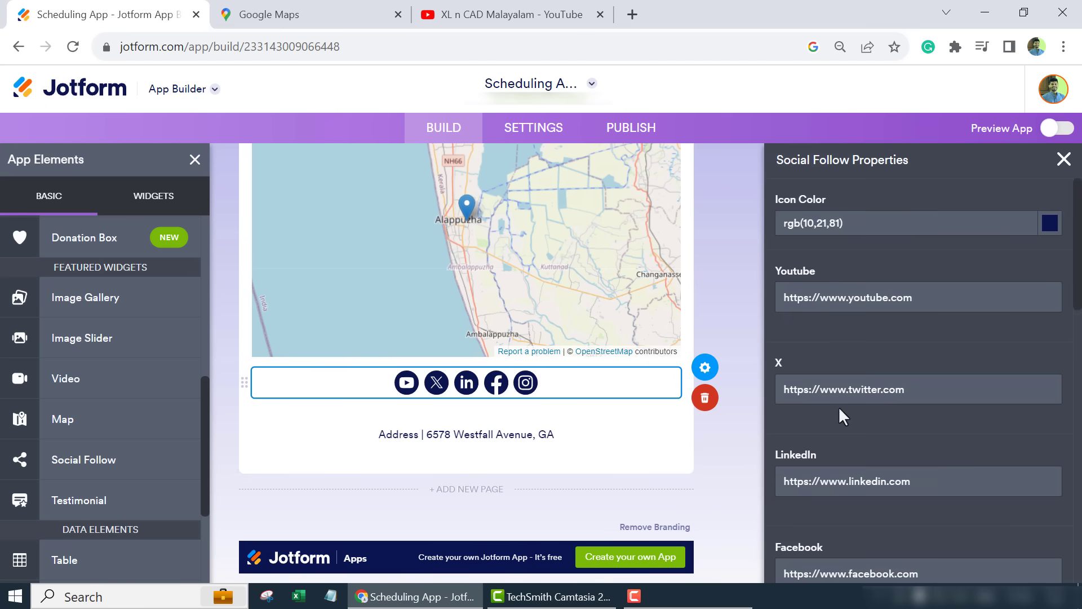
scroll(839, 407, down, 5)
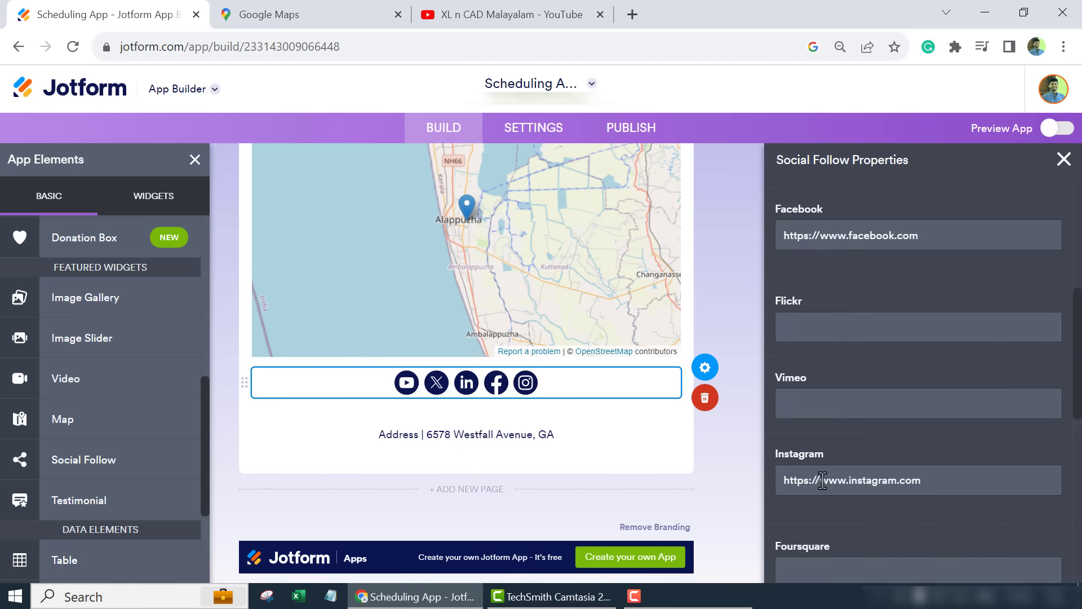
scroll(822, 480, up, 5)
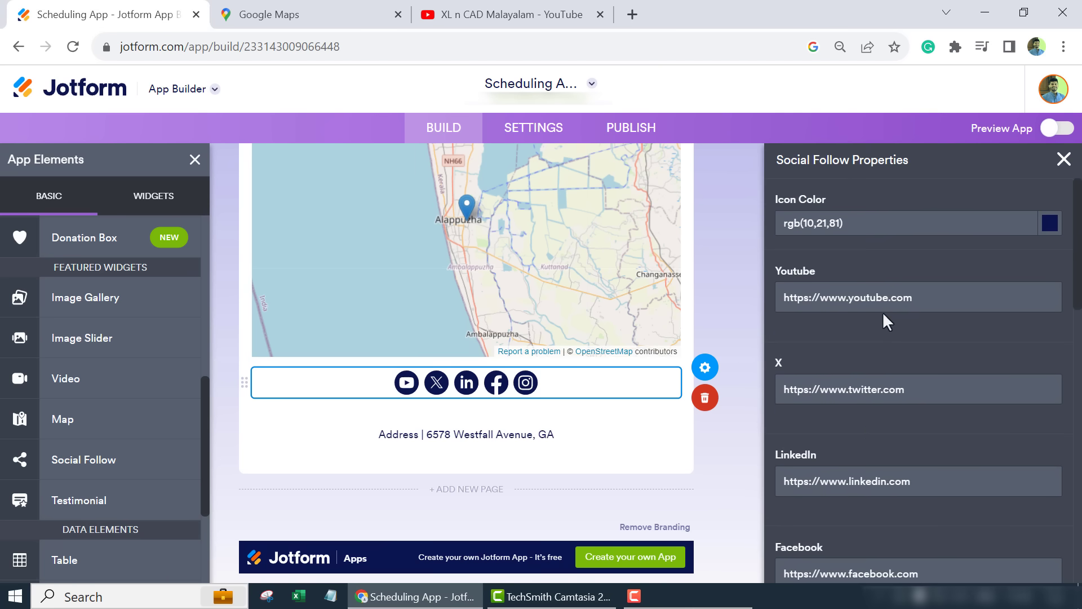
Copy the XL n CAD Malayalam channel's videos page URL from YouTube.
click(535, 14)
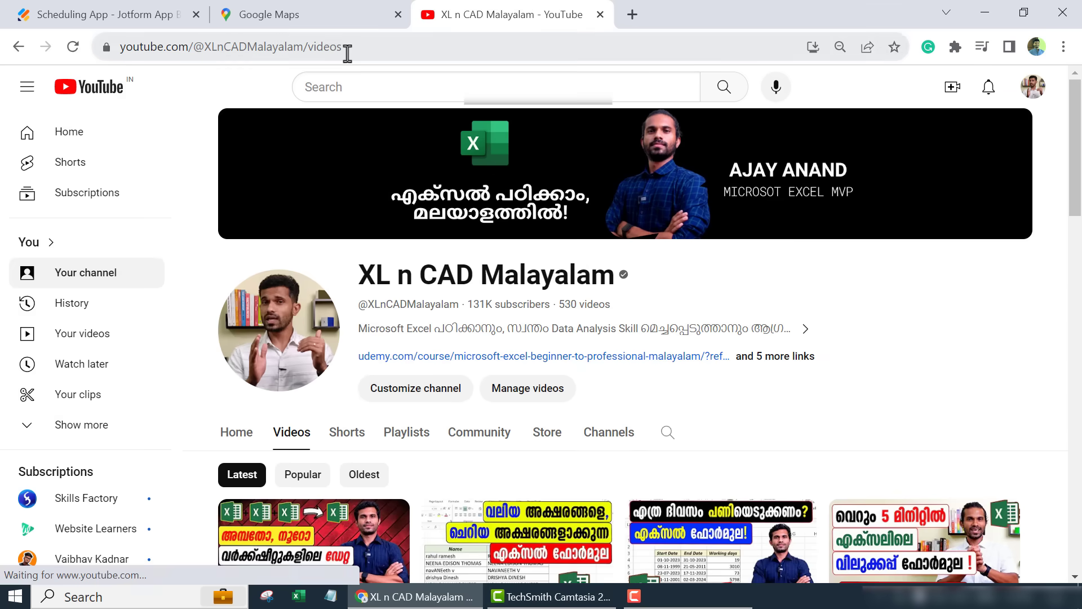
click(329, 49)
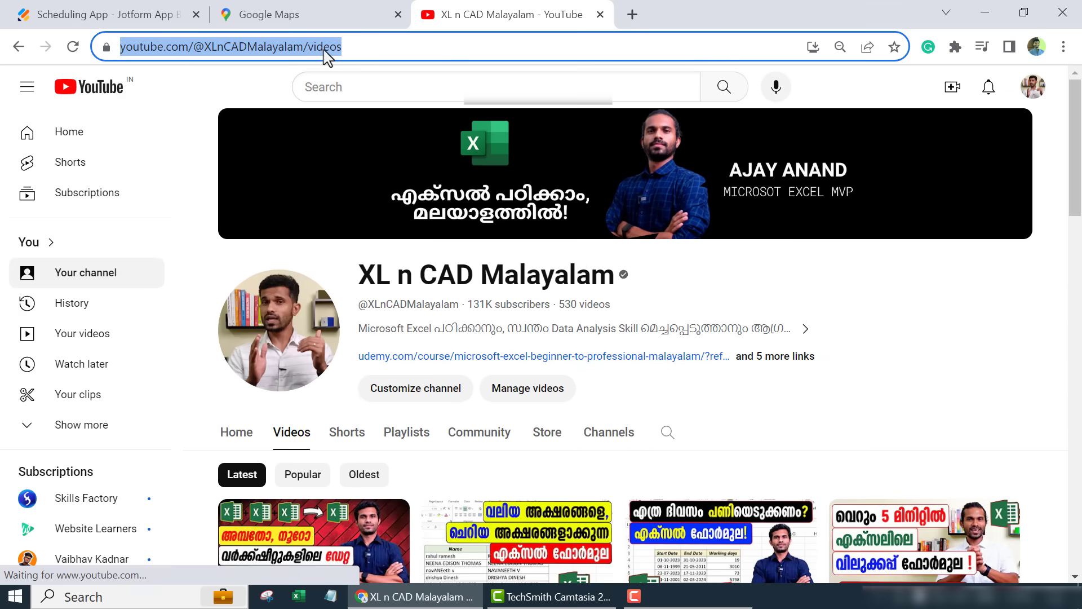
right_click(320, 51)
click(367, 153)
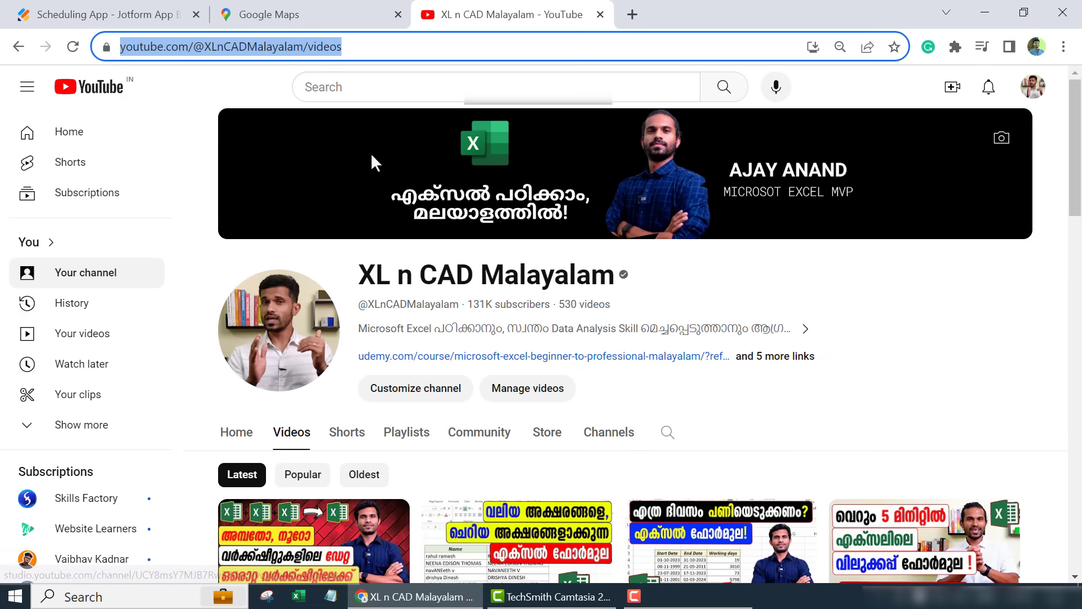
click(122, 14)
drag(949, 307, 774, 309)
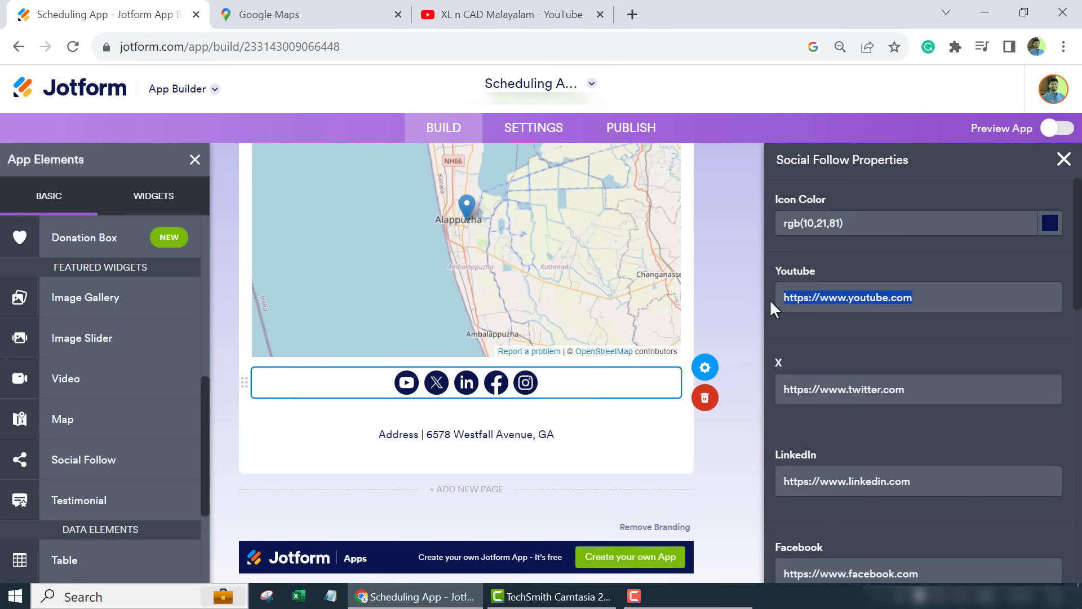
right_click(817, 299)
click(853, 368)
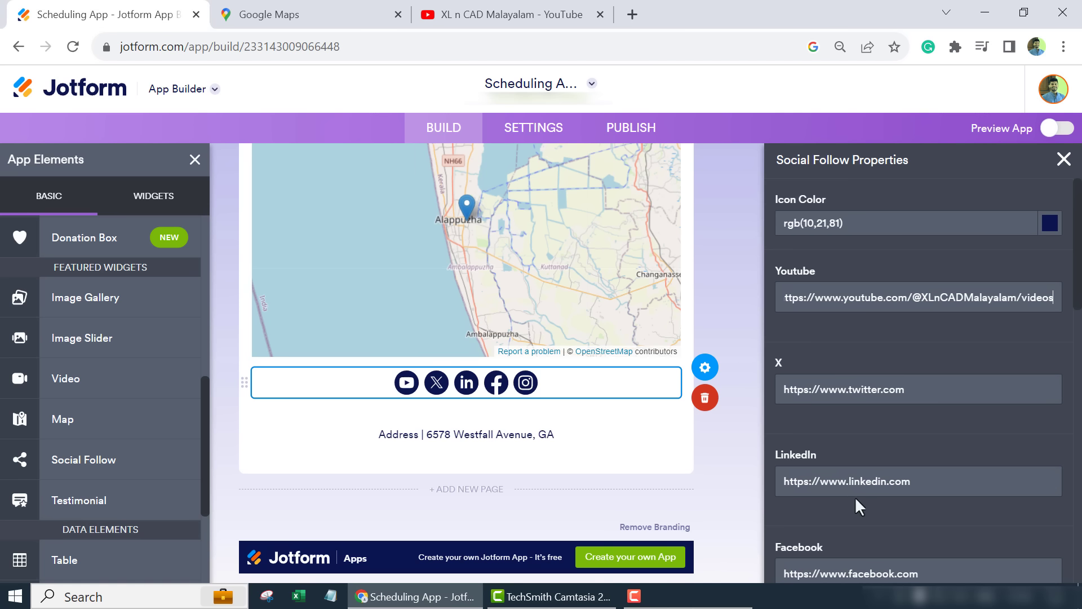
click(1063, 163)
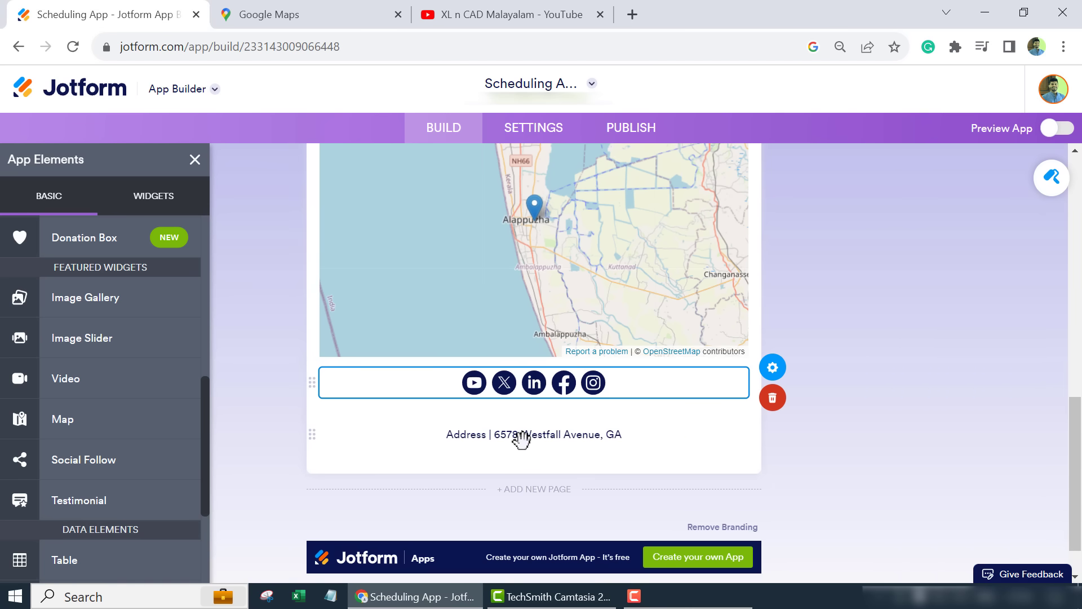
Replace the placeholder street address text with the business location.
click(521, 433)
drag(492, 484, 640, 484)
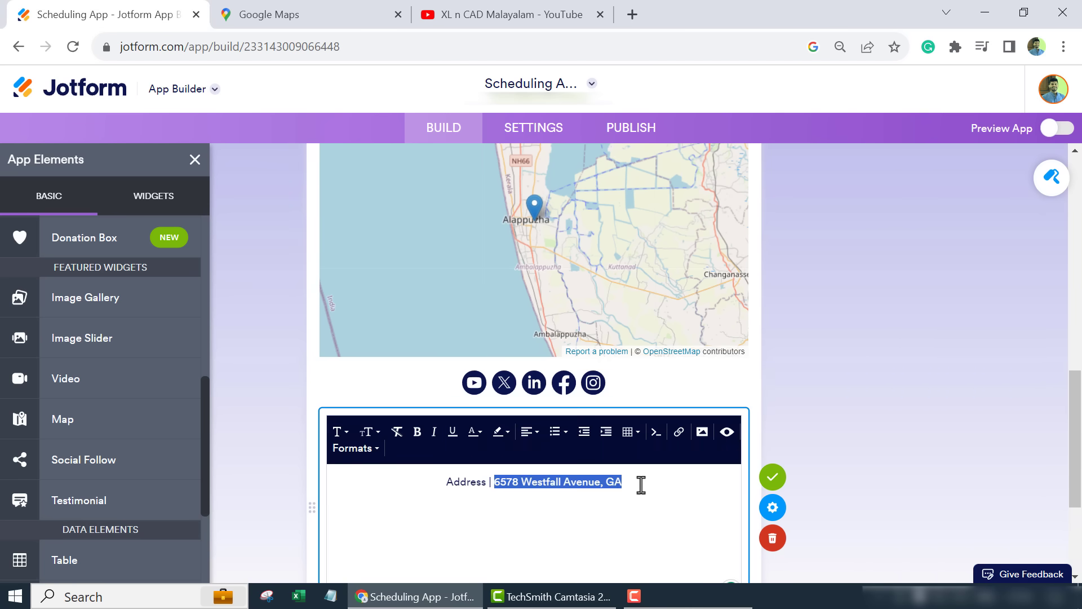
text(ALPY)
click(774, 484)
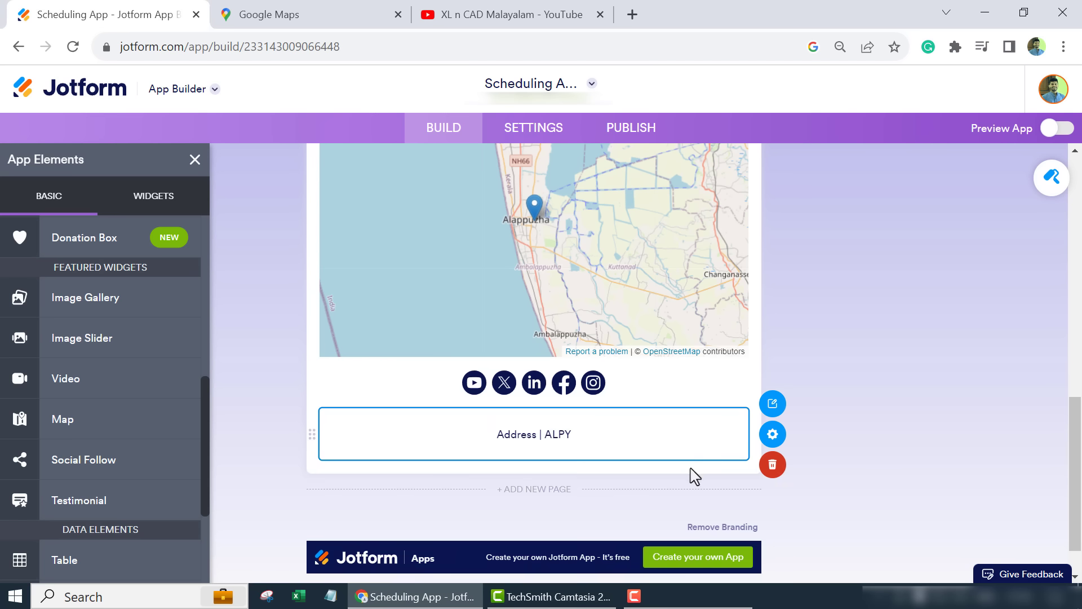
scroll(587, 452, up, 9)
scroll(592, 456, down, 1)
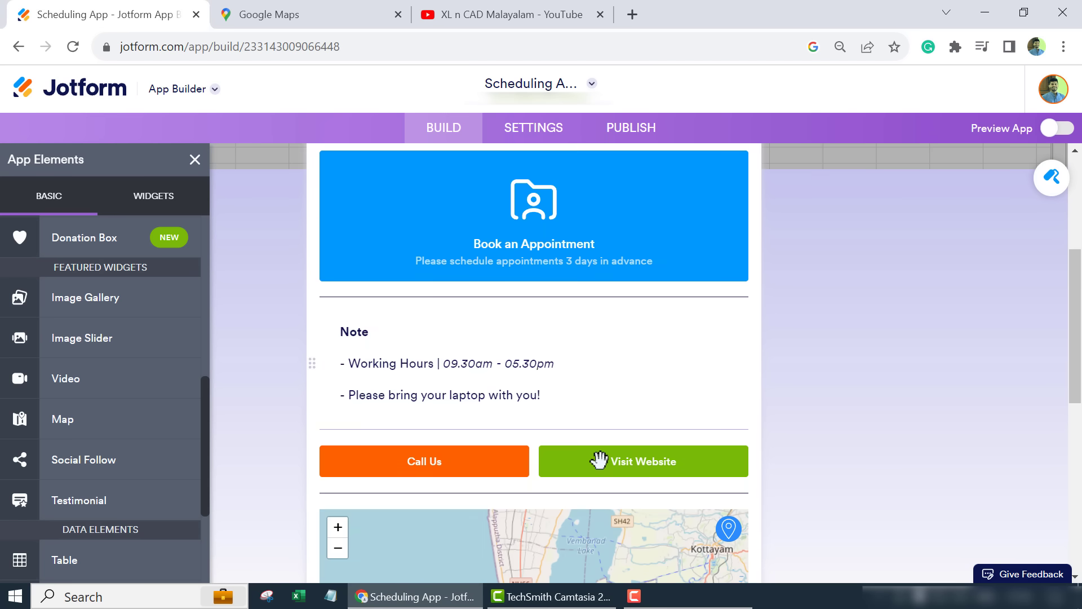
Replace the Call Us button's placeholder phone number with the business number.
click(474, 455)
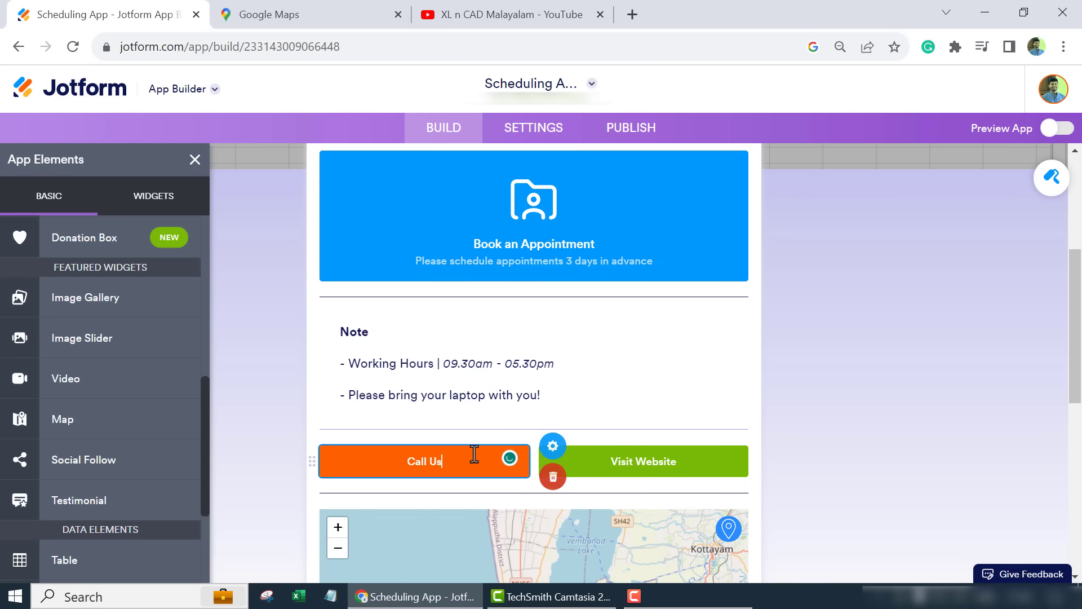
click(553, 446)
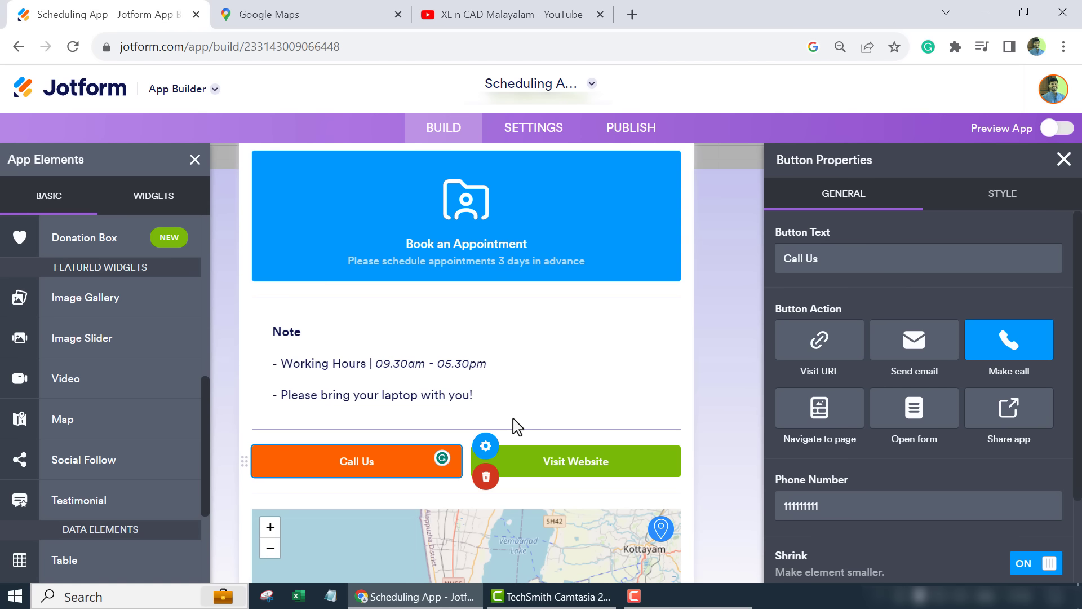
scroll(485, 426, down, 3)
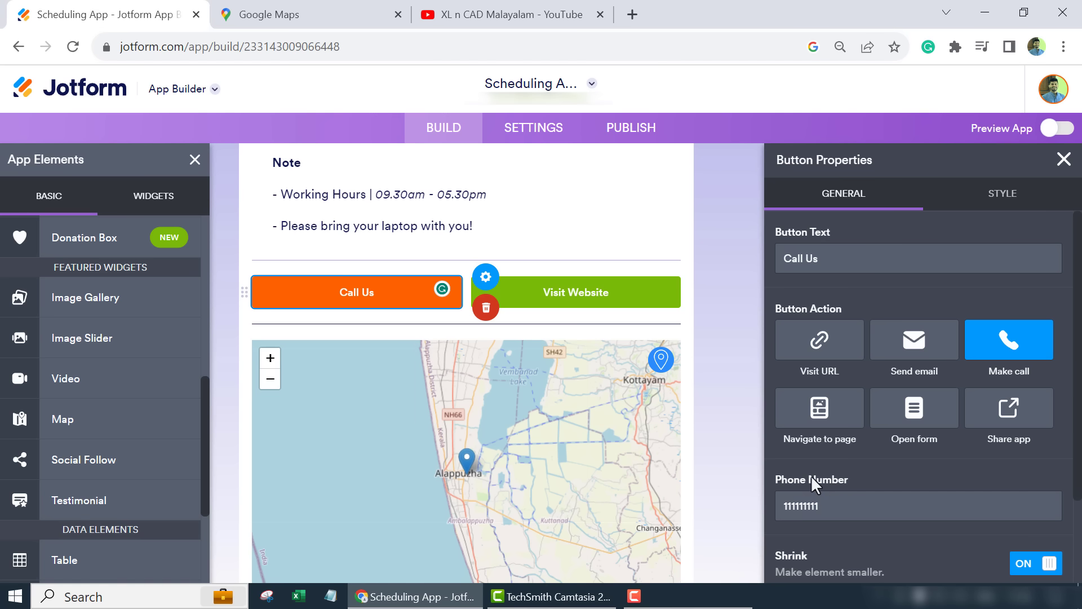
drag(849, 505, 777, 505)
text(55555555)
click(605, 300)
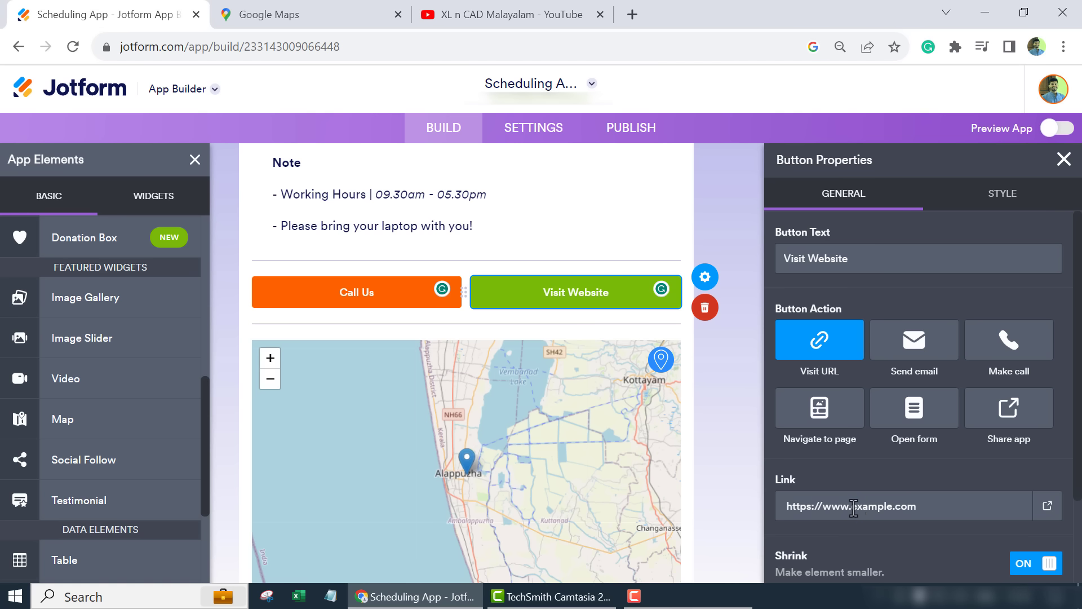
drag(852, 507, 955, 507)
text(xlncad)
scroll(553, 404, down, 3)
scroll(372, 353, up, 1)
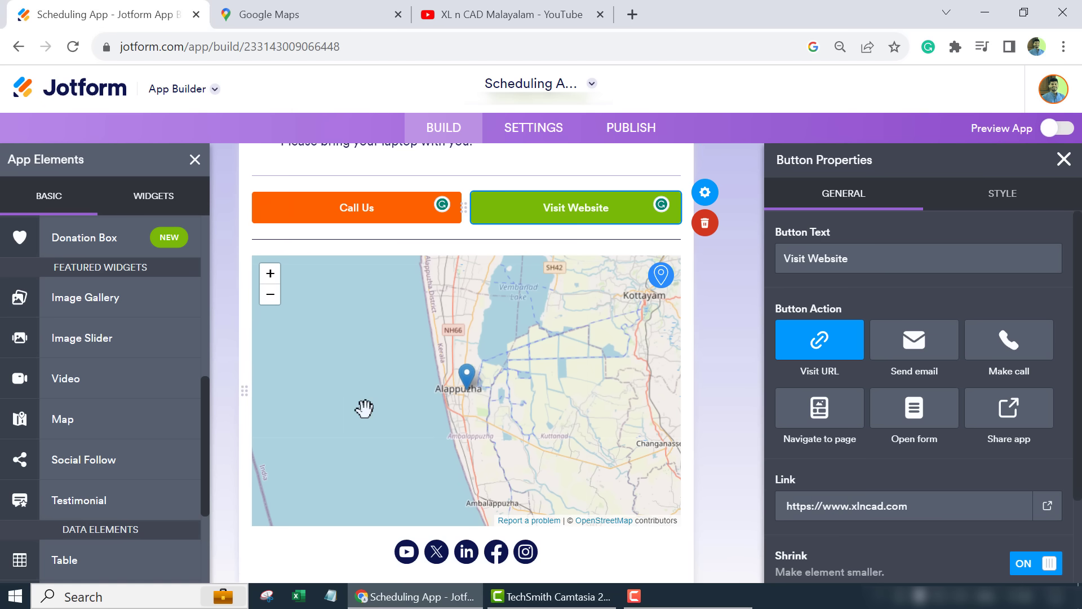
Drag the Video element from App Elements onto the page below the map.
scroll(133, 411, up, 6)
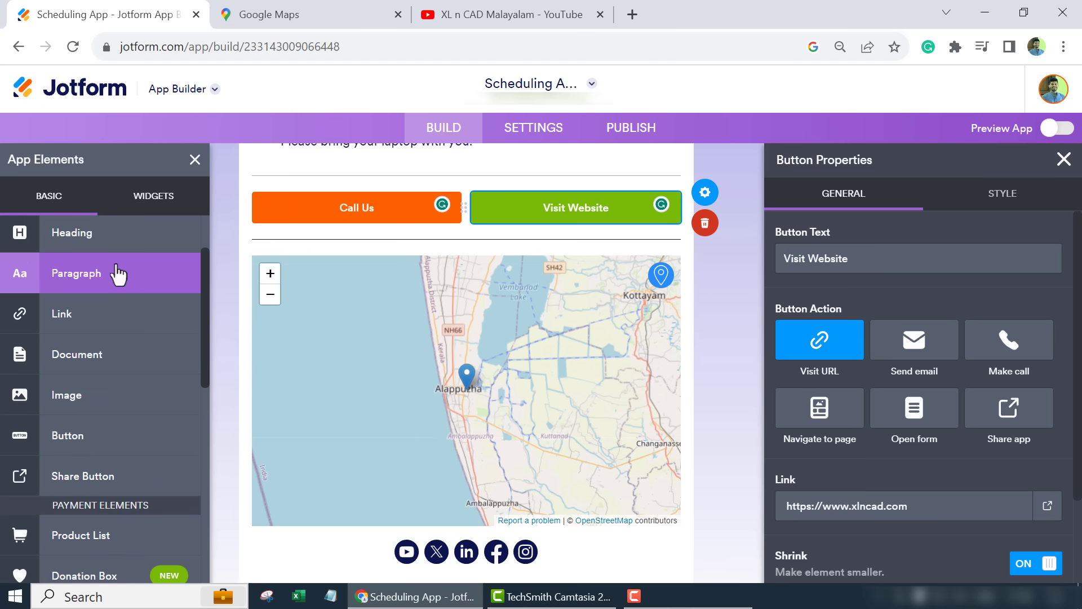
scroll(122, 264, down, 5)
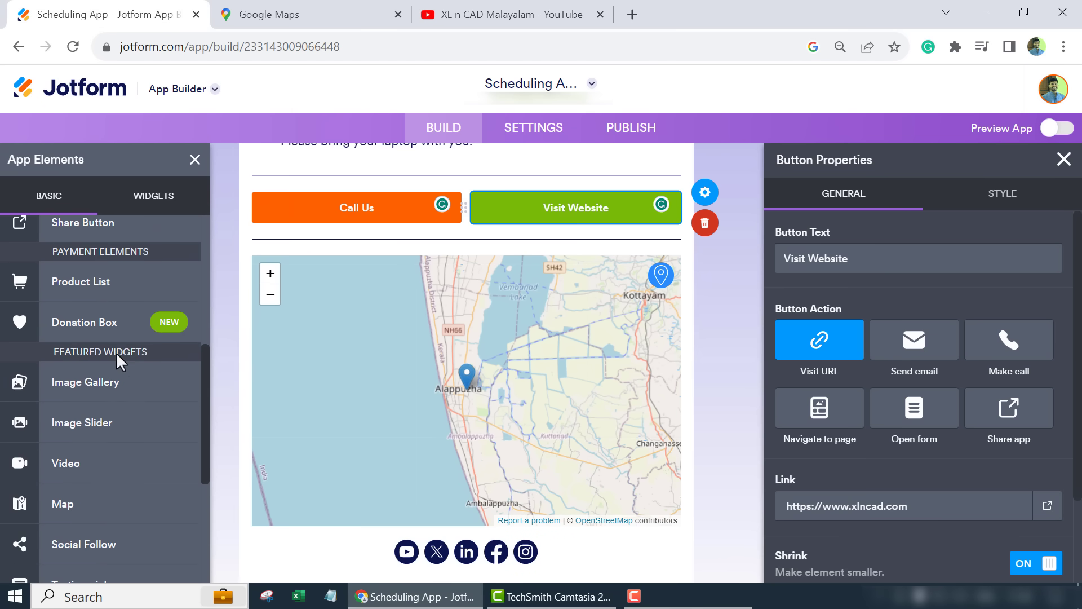
scroll(118, 355, down, 5)
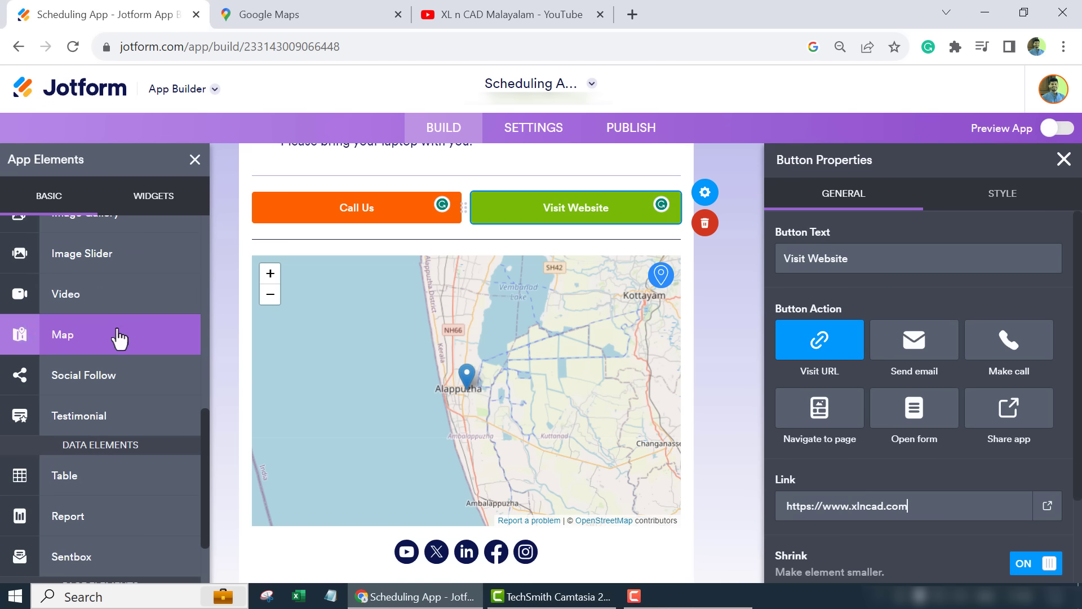
drag(111, 307, 479, 555)
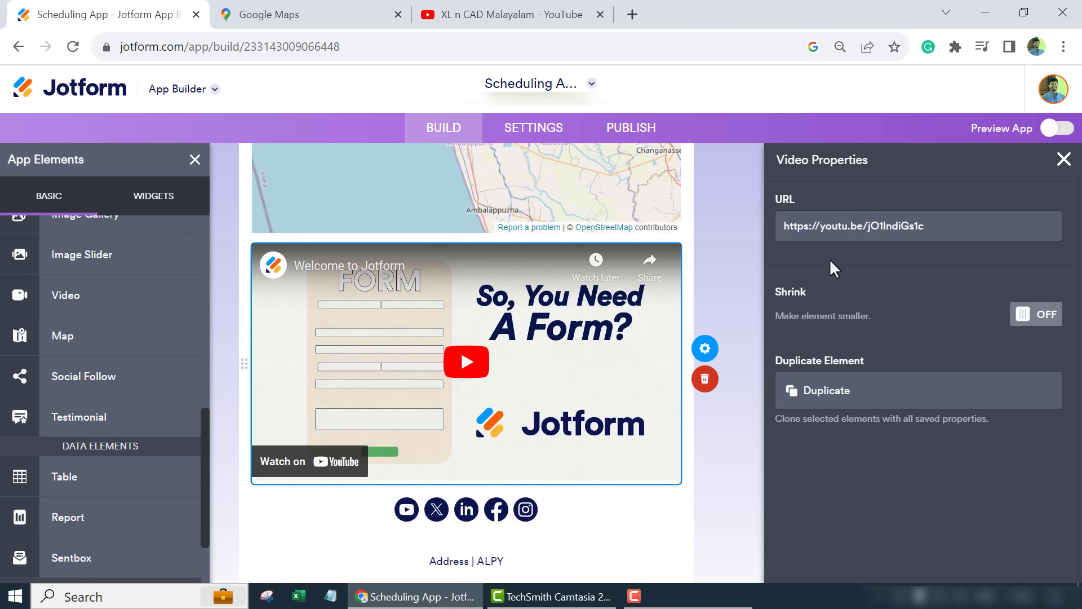
Copy the share link of the channel's newest video on combining Excel worksheets.
click(536, 13)
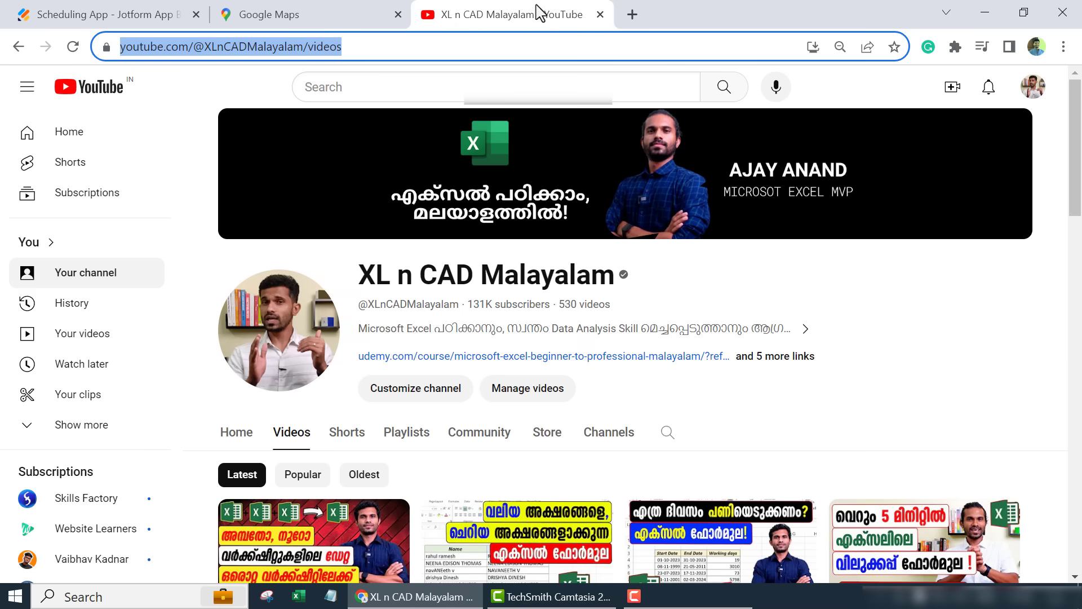
scroll(634, 372, down, 3)
scroll(634, 375, down, 2)
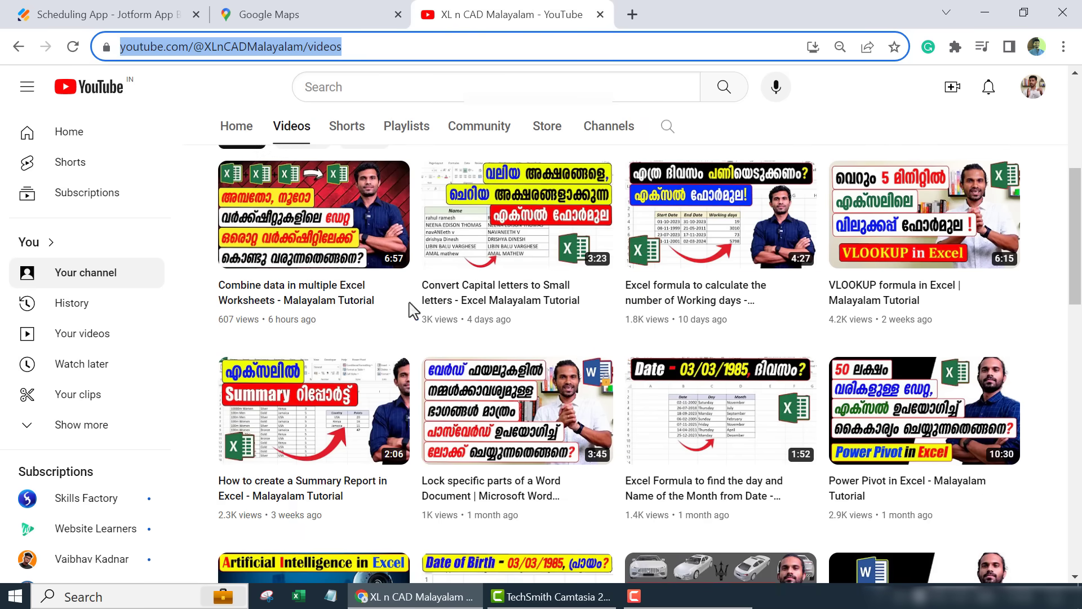
click(404, 288)
click(454, 430)
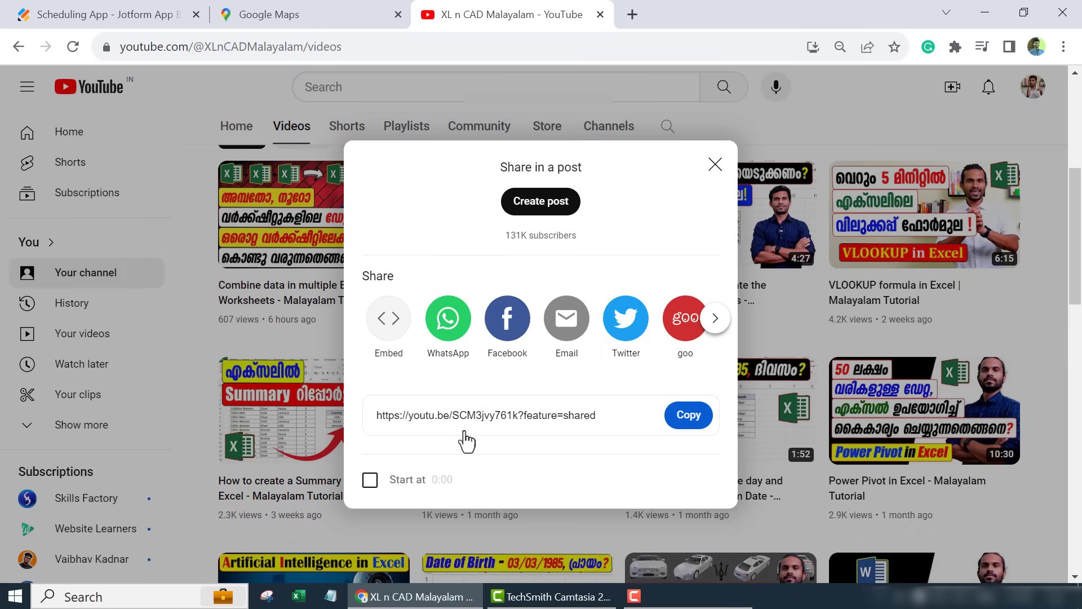
click(689, 424)
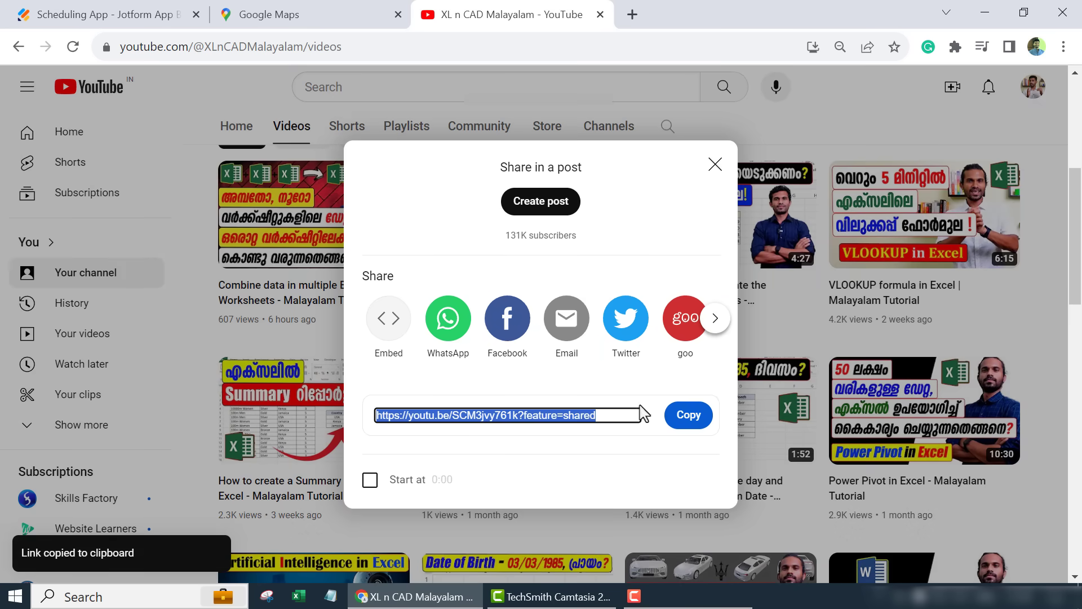
click(137, 20)
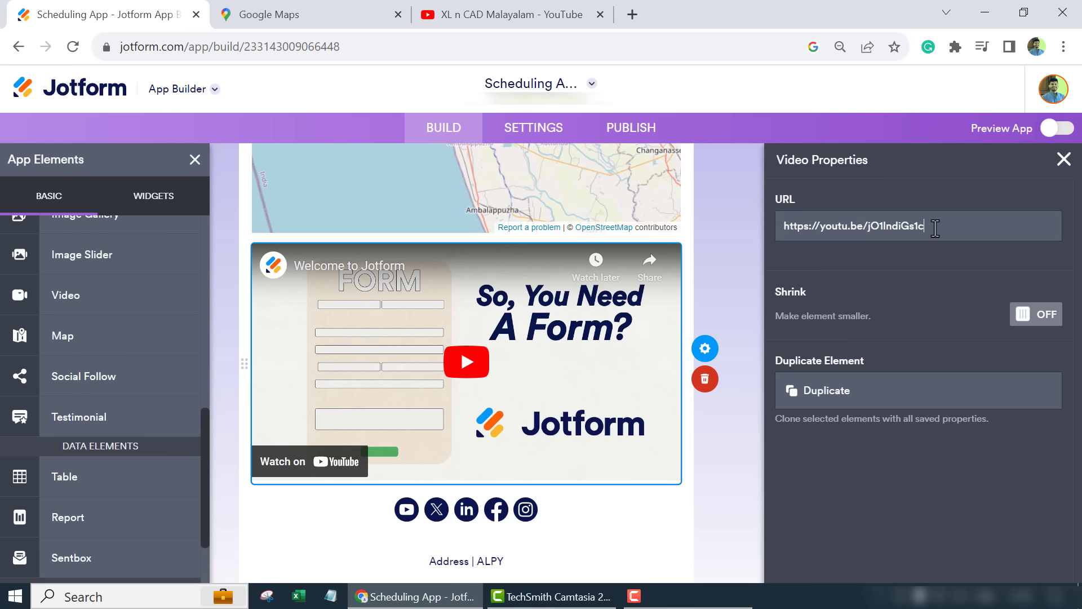
drag(935, 229, 769, 237)
right_click(840, 225)
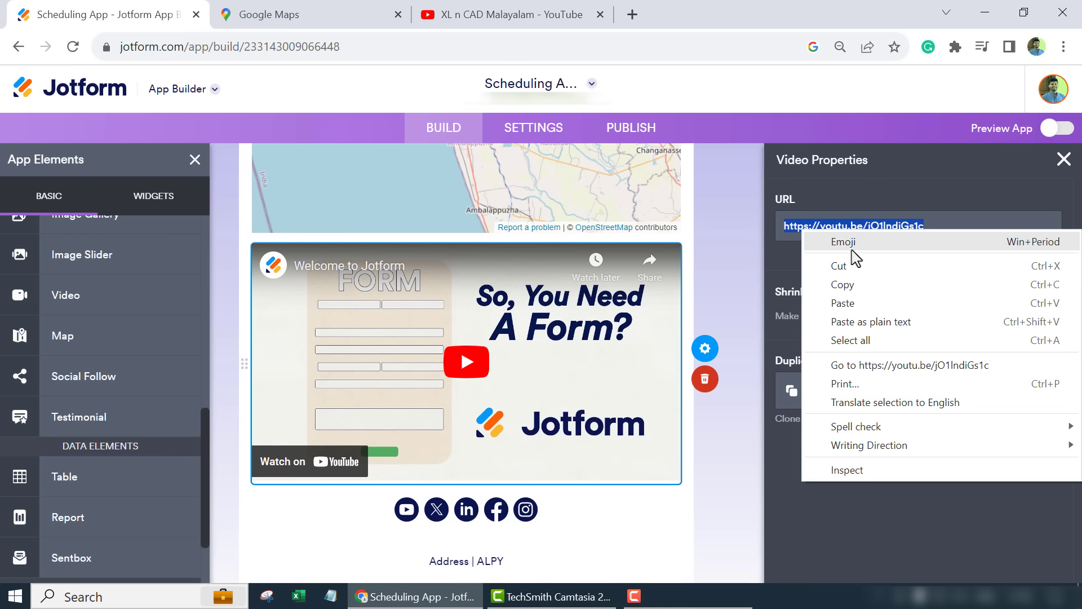
click(863, 304)
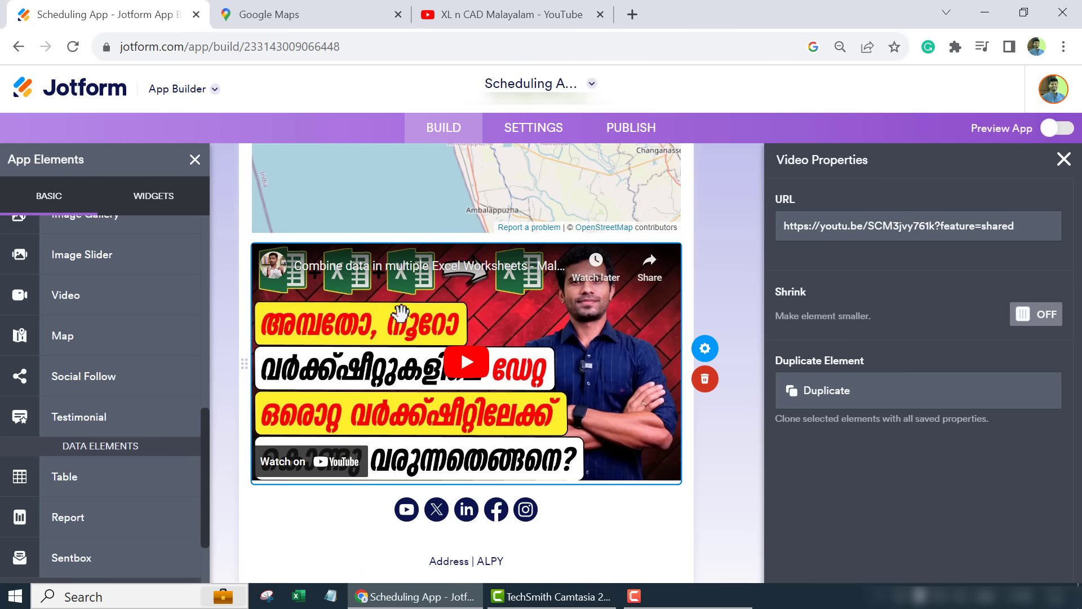
scroll(534, 399, up, 10)
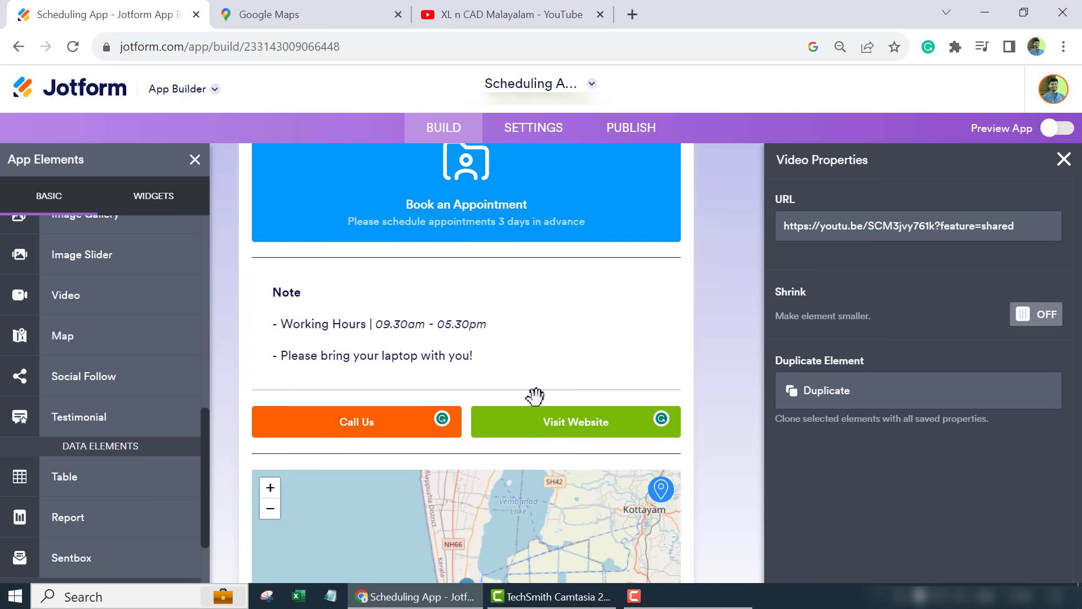
scroll(534, 396, up, 5)
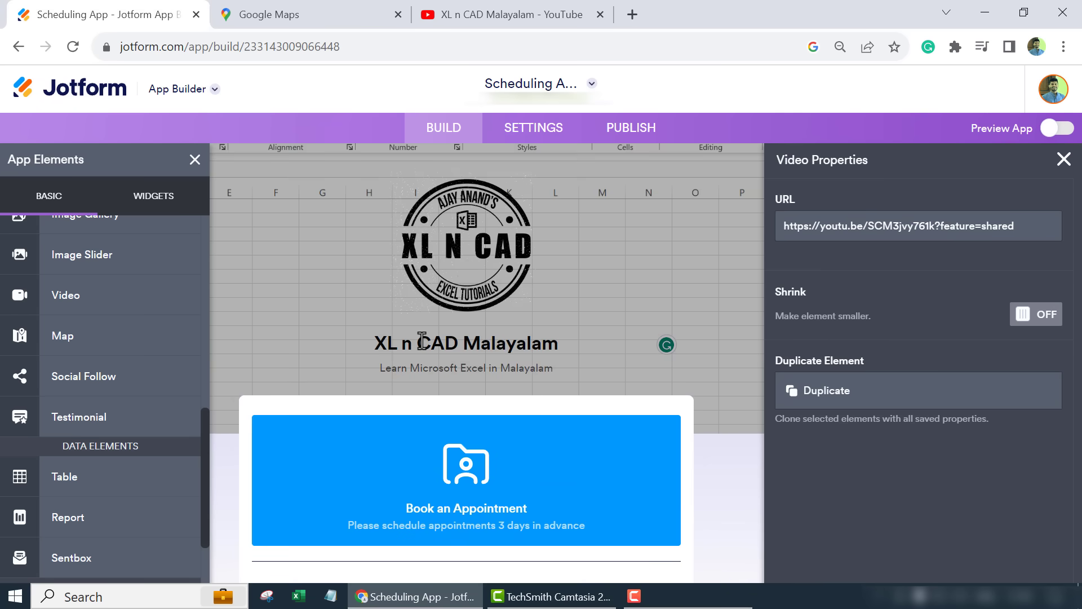
Close the App Elements and Video Properties panels.
click(194, 160)
click(1063, 160)
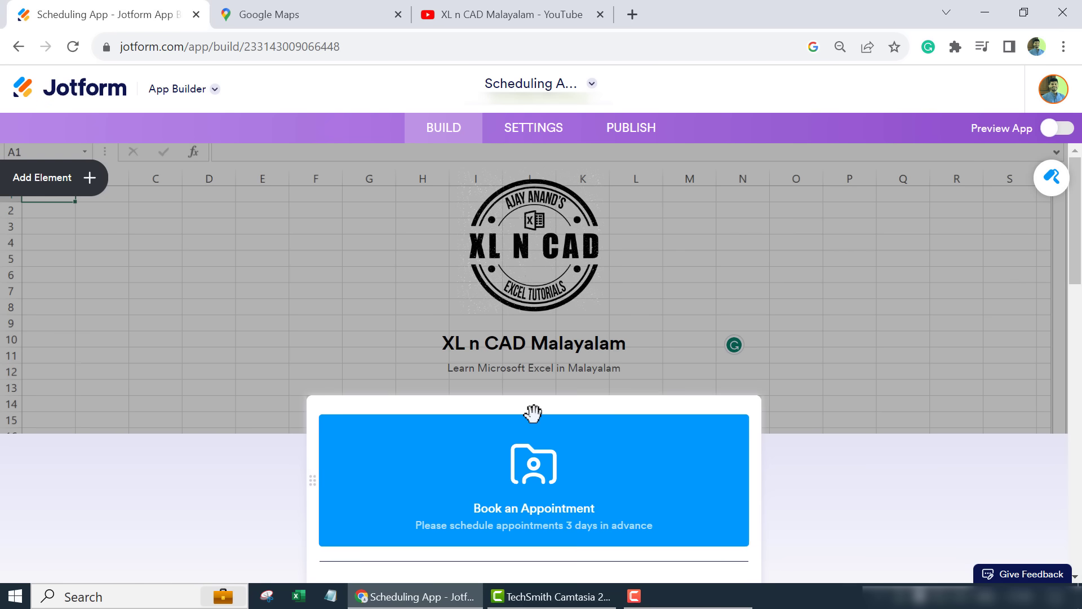
scroll(533, 413, down, 5)
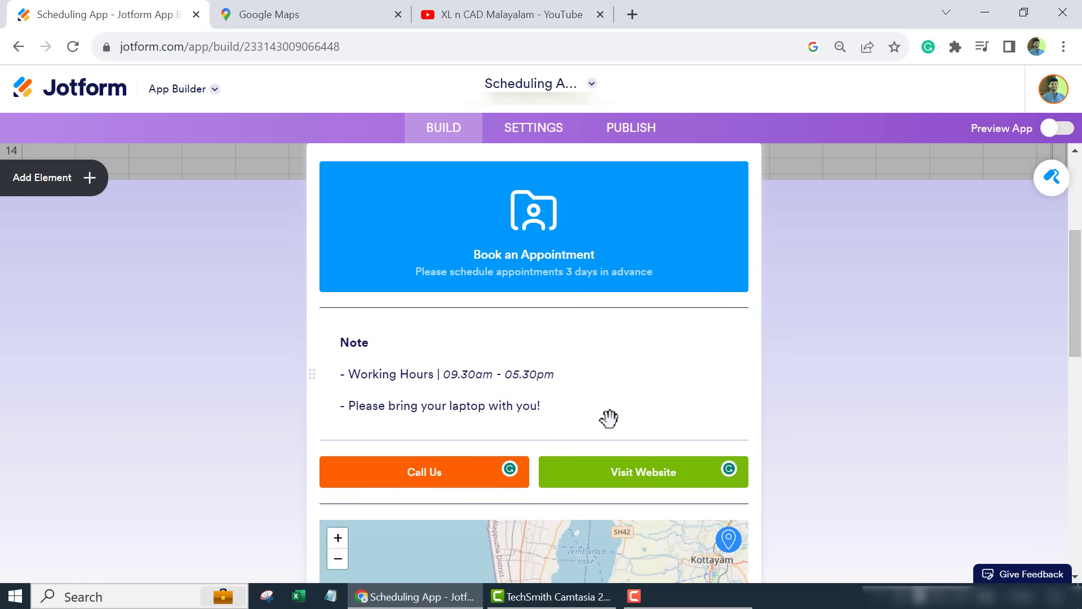
click(1059, 129)
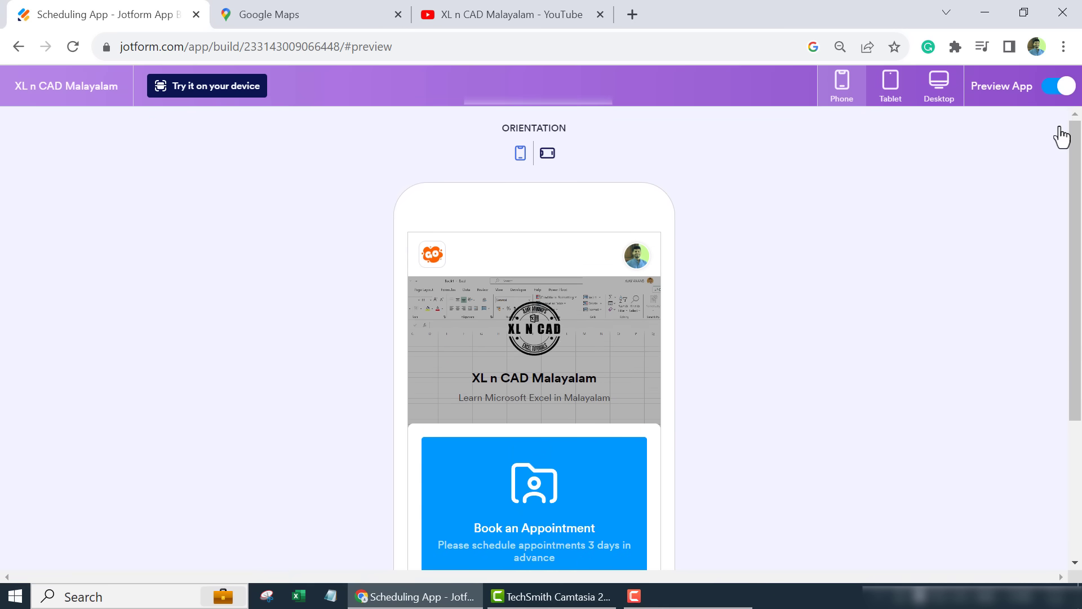
scroll(462, 280, down, 8)
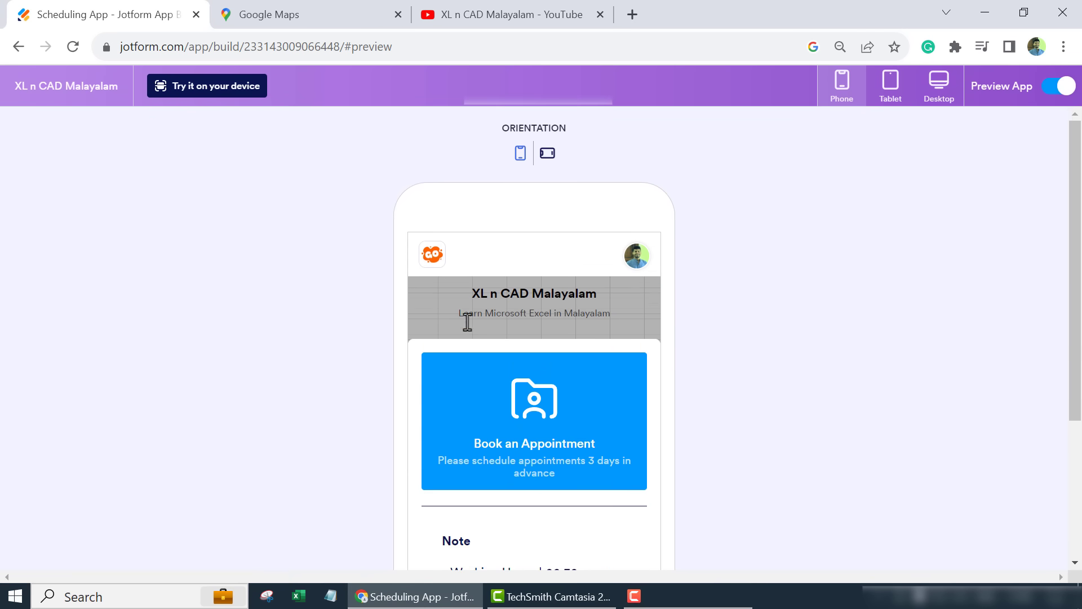
scroll(424, 408, down, 6)
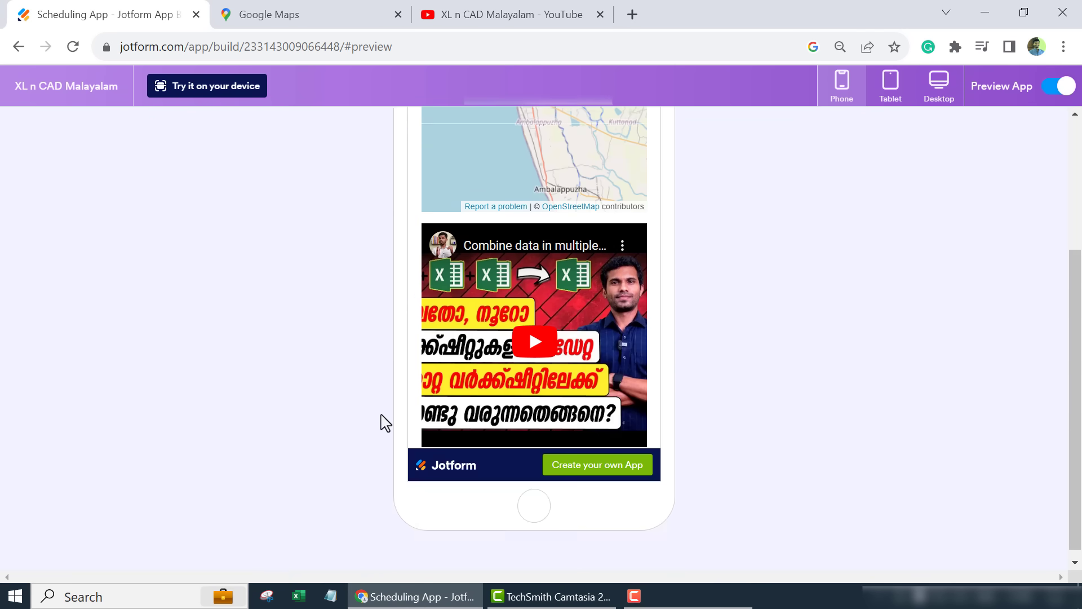
scroll(465, 403, up, 8)
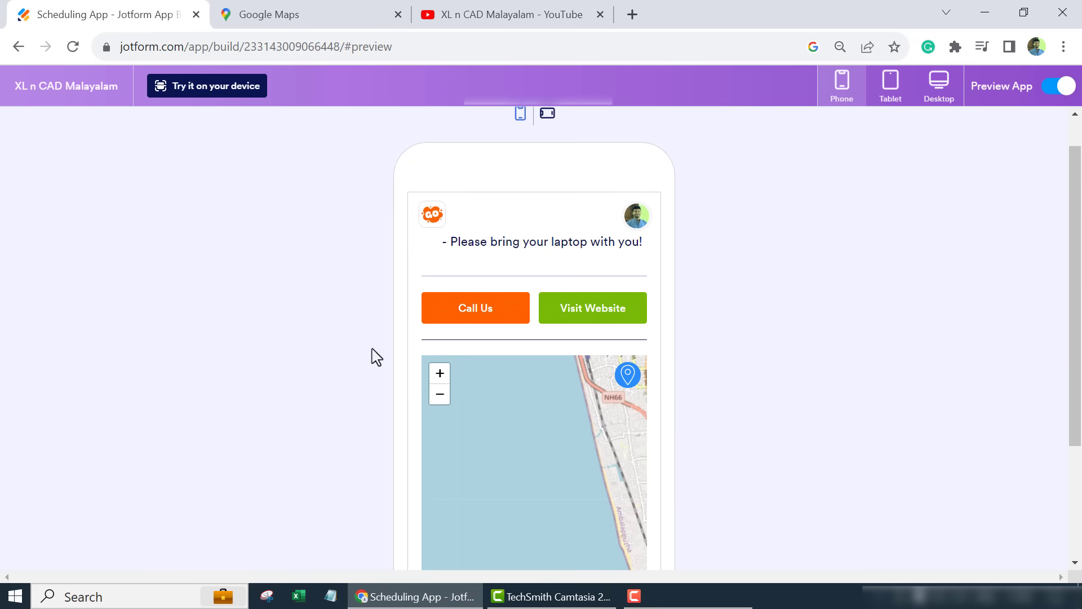
scroll(558, 287, up, 6)
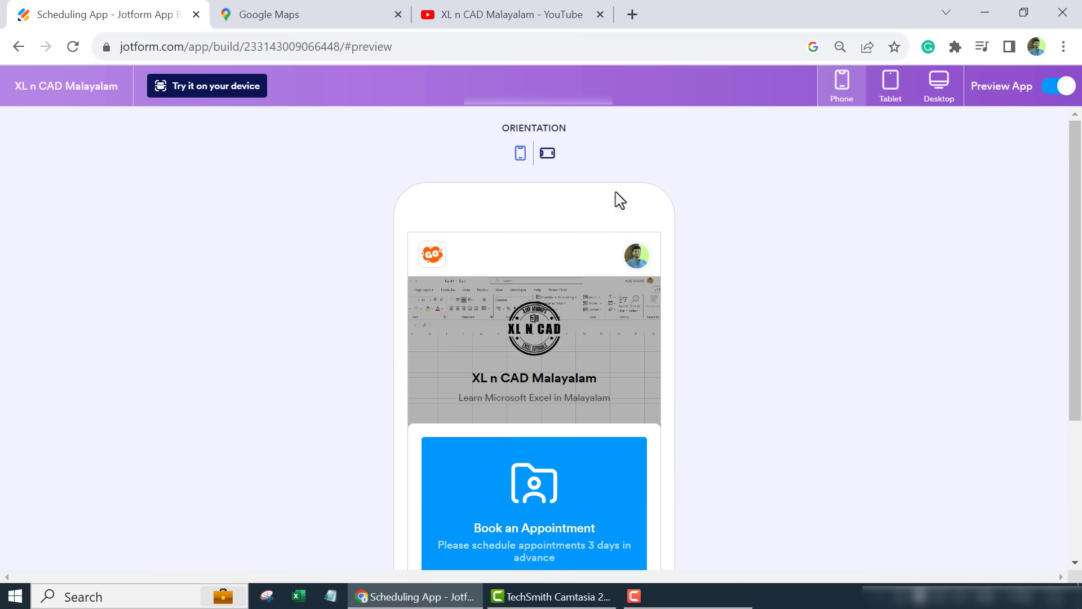
click(549, 160)
scroll(415, 336, down, 6)
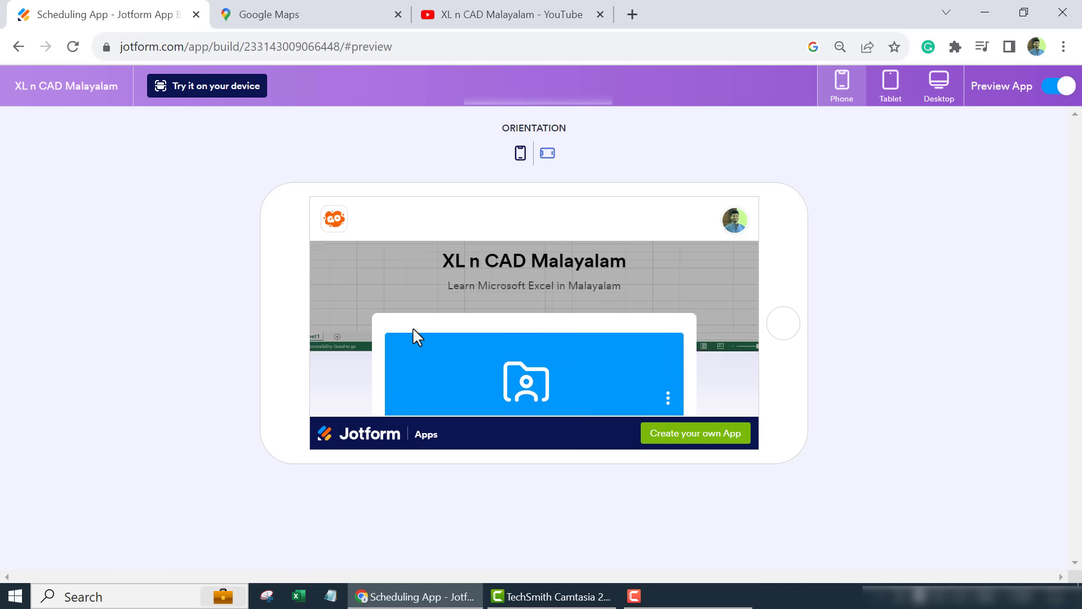
scroll(431, 388, up, 6)
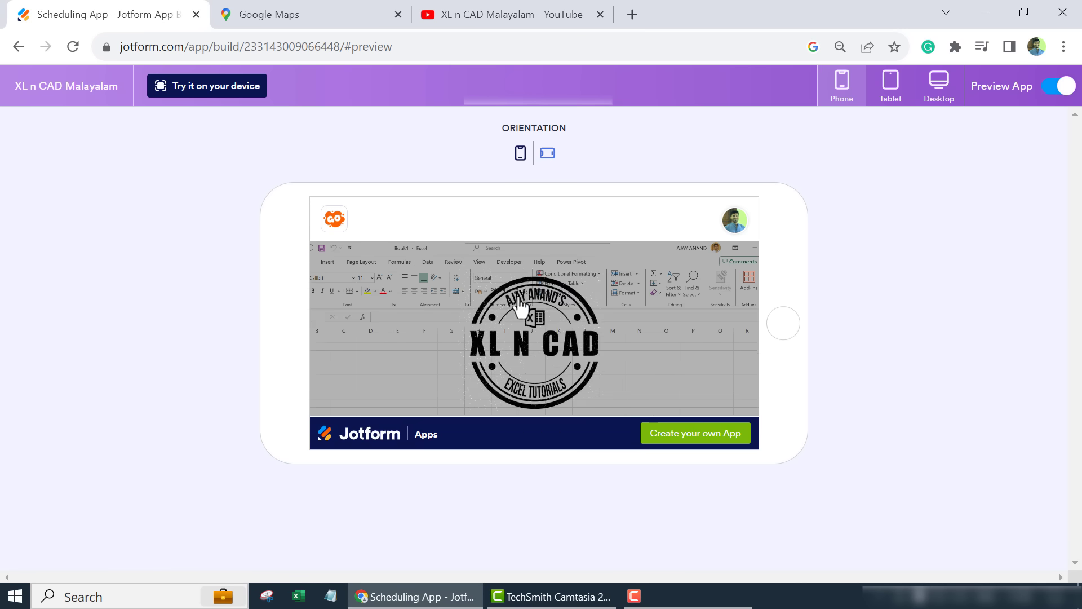
click(520, 157)
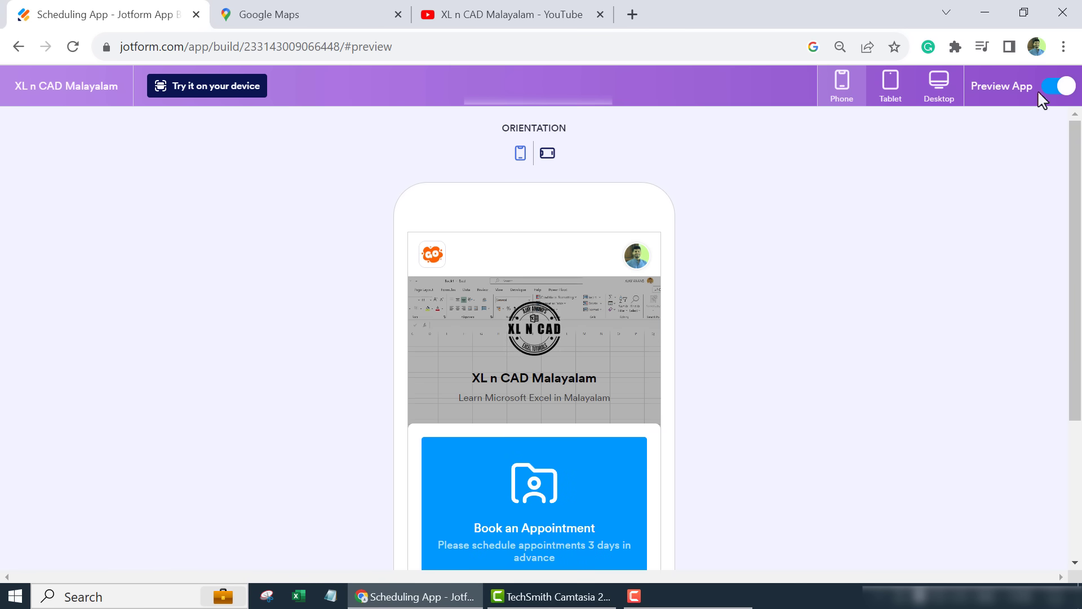
click(1056, 90)
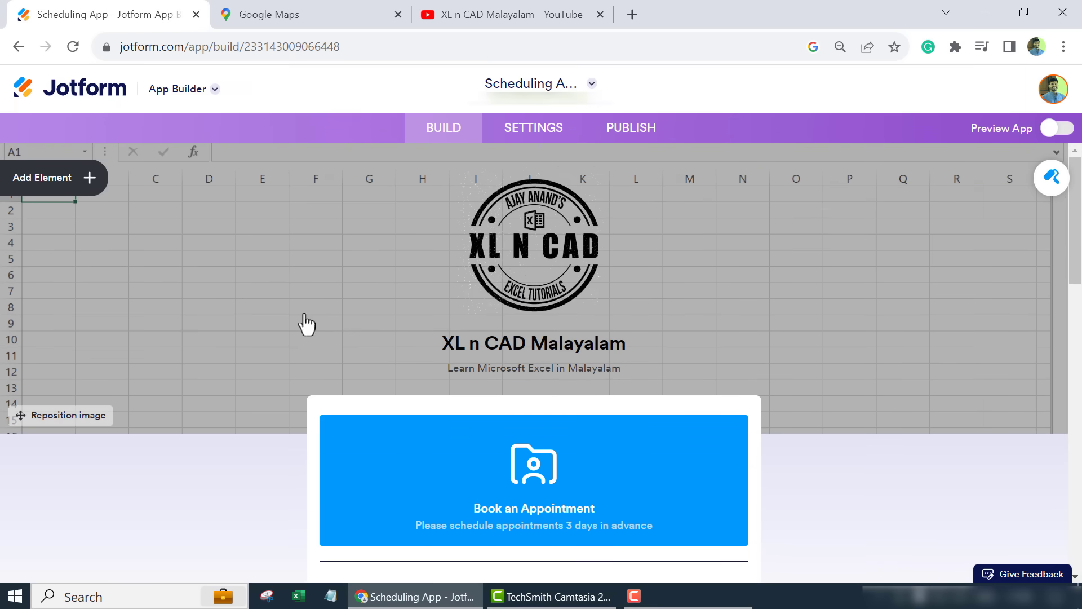
scroll(478, 408, down, 1)
scroll(478, 409, down, 6)
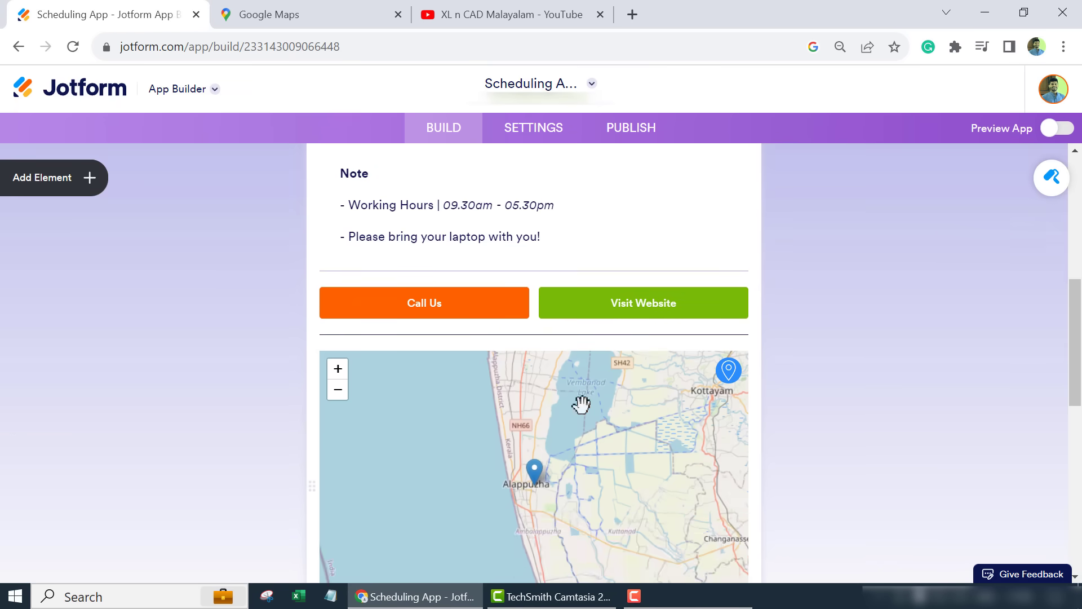
scroll(701, 377, up, 4)
In the app settings, try 'Disable on a date' for App Status, then restore it to Enabled.
click(546, 145)
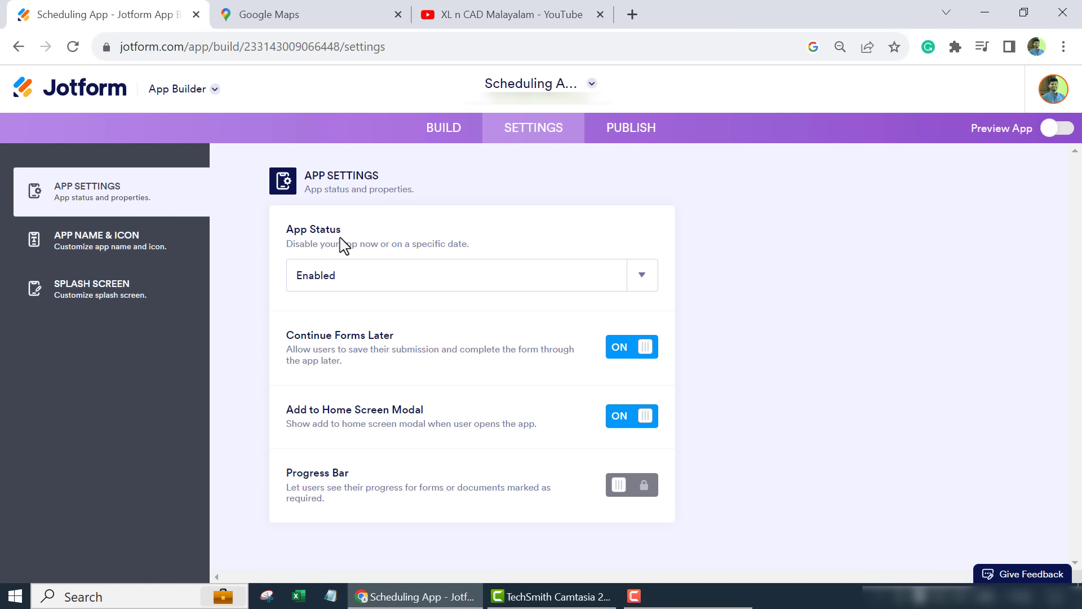
click(534, 290)
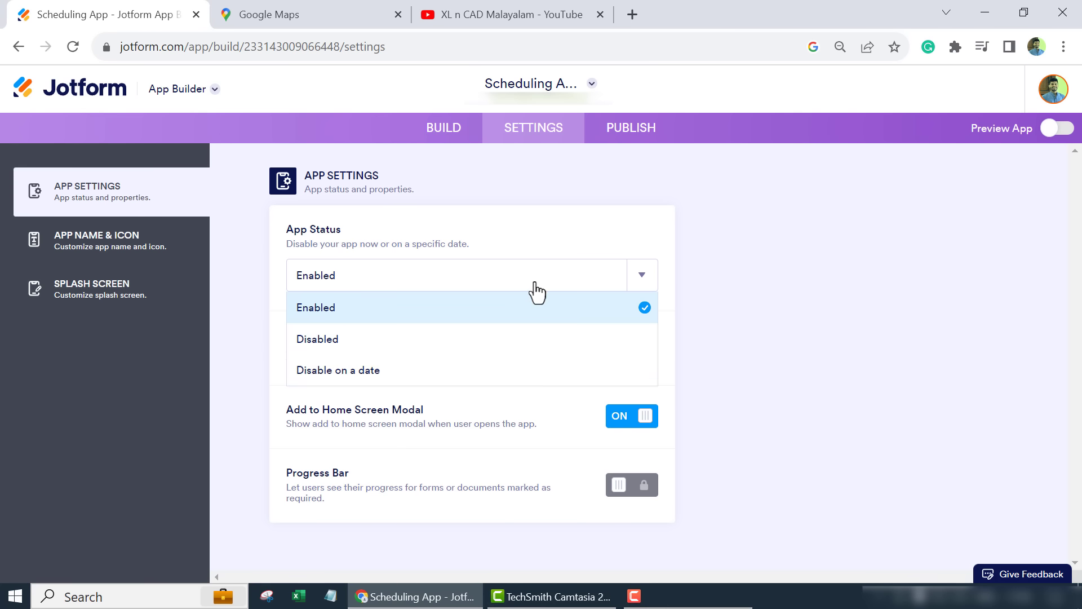
click(418, 384)
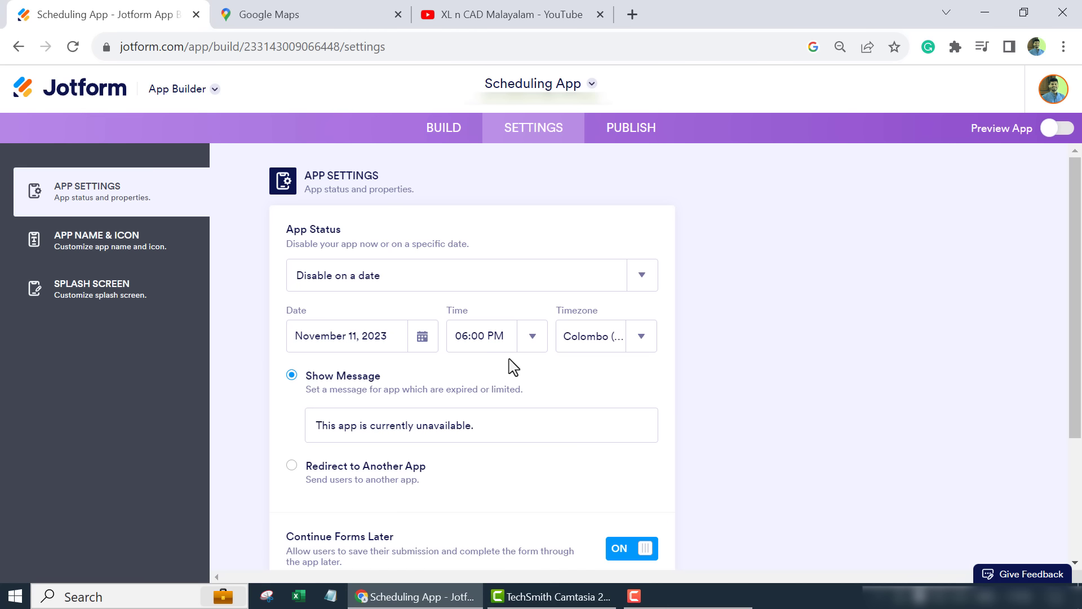
click(643, 284)
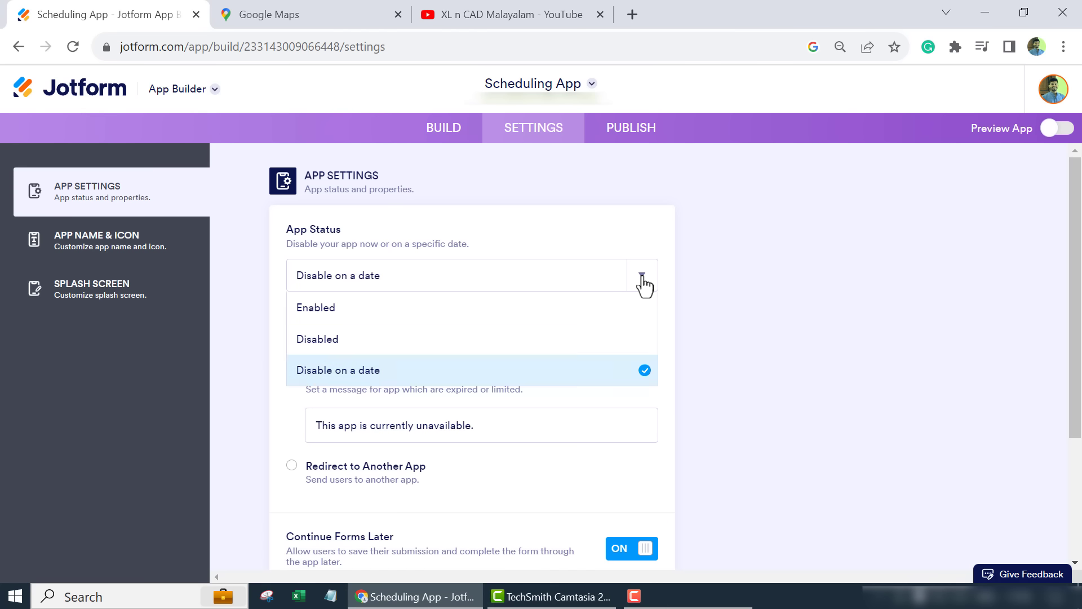
click(509, 314)
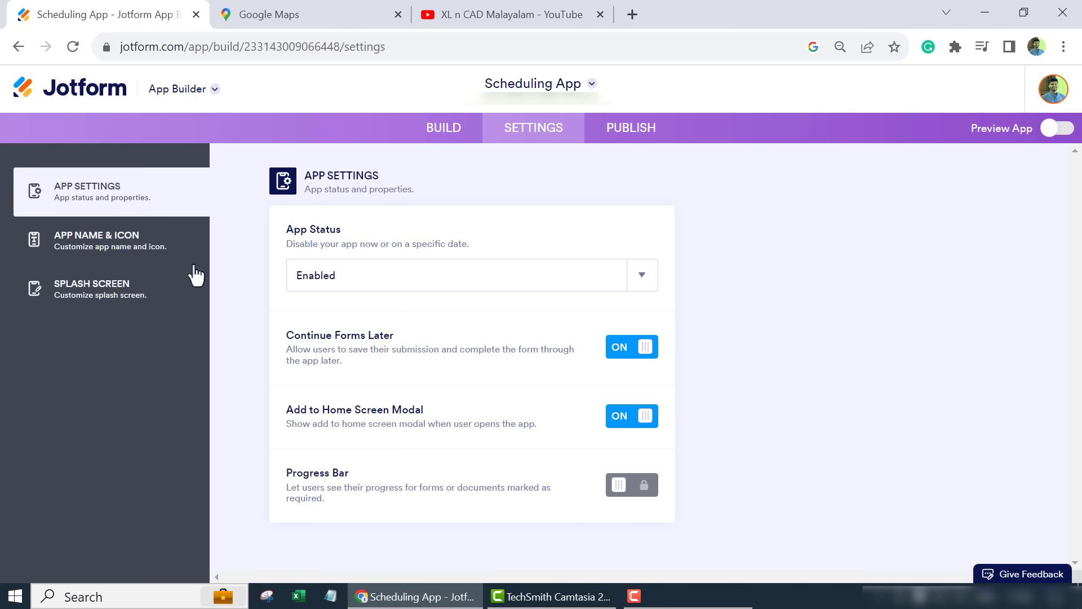
Rename the app to 'AJ's XL n CAD' under App Name & Icon.
click(146, 251)
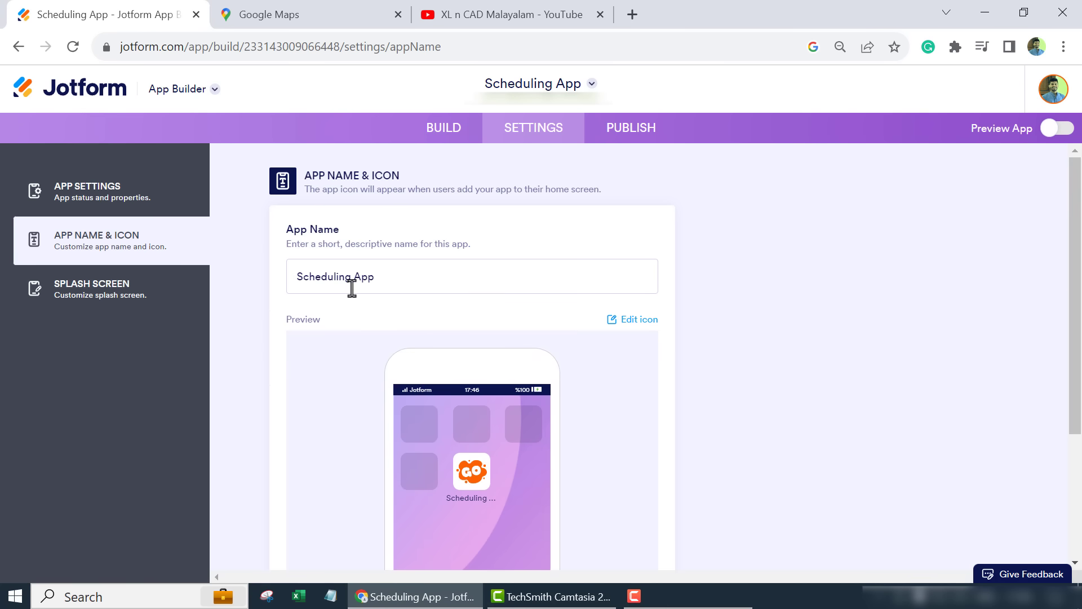
drag(387, 282, 294, 280)
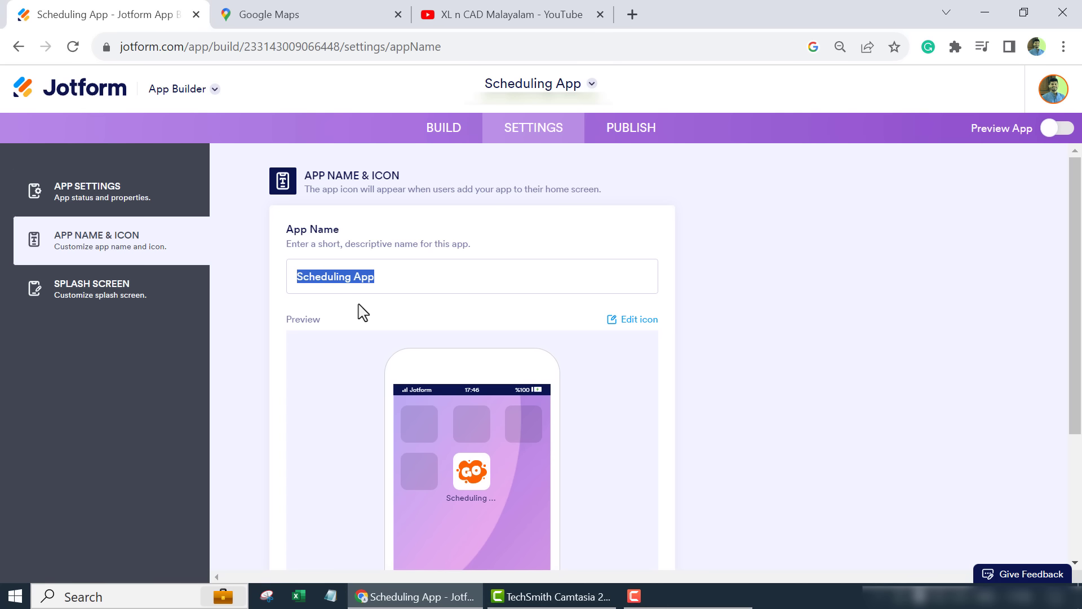
text(AJ's XL n CAD)
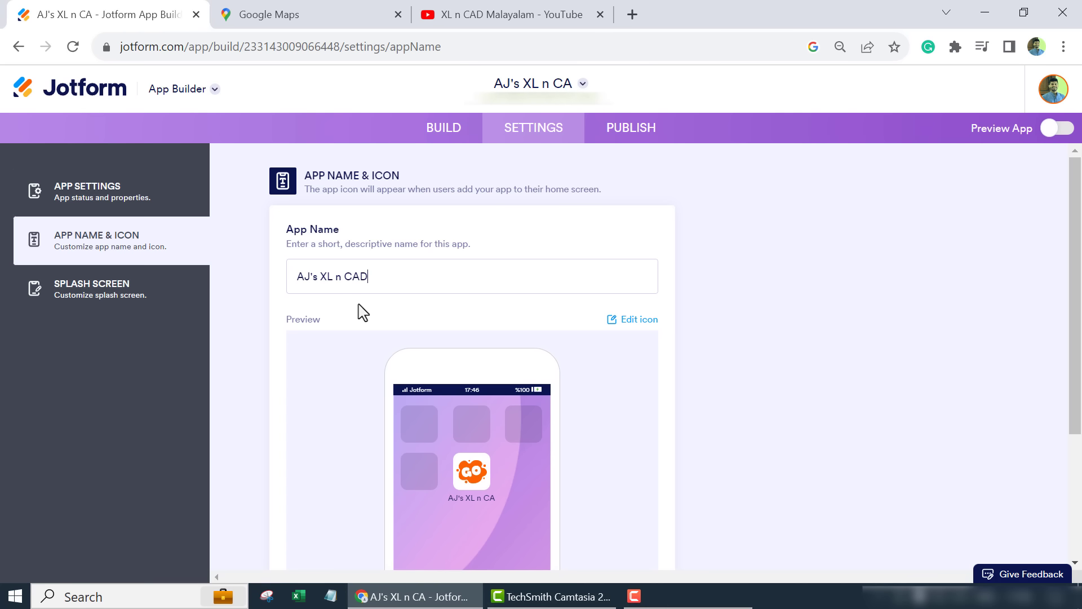
scroll(488, 338, down, 3)
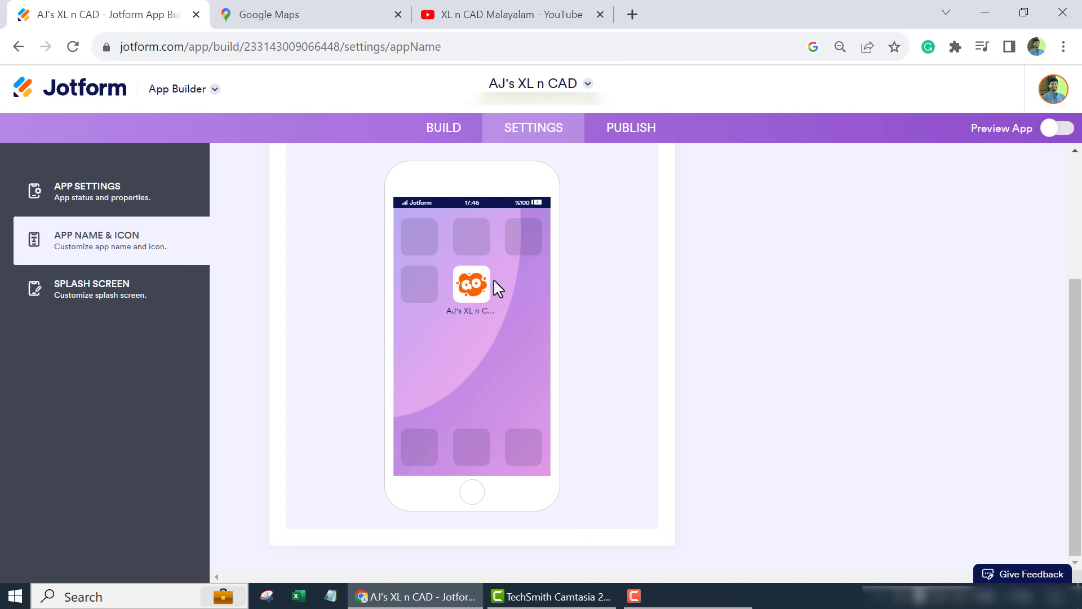
scroll(494, 281, up, 3)
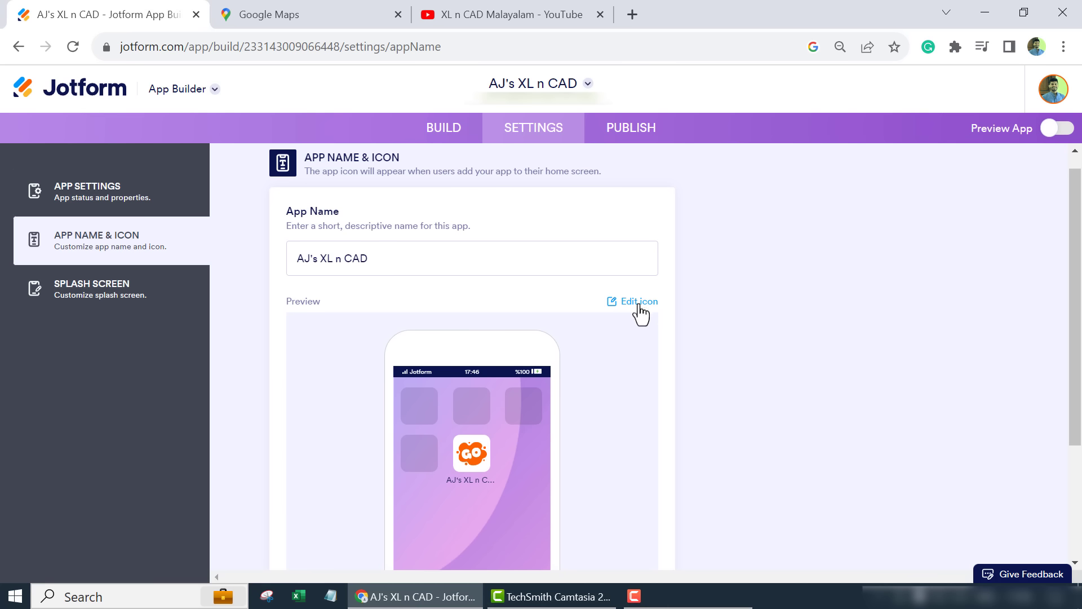
Replace the GO icon with the uploaded XL n CAD Tutorial_Logo image.
click(640, 305)
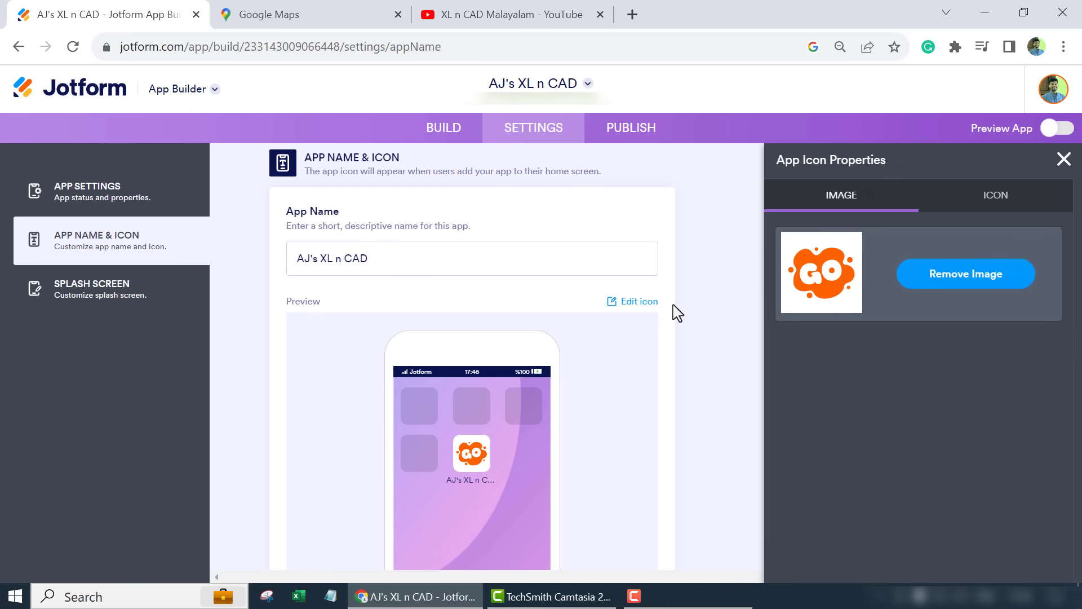
click(995, 293)
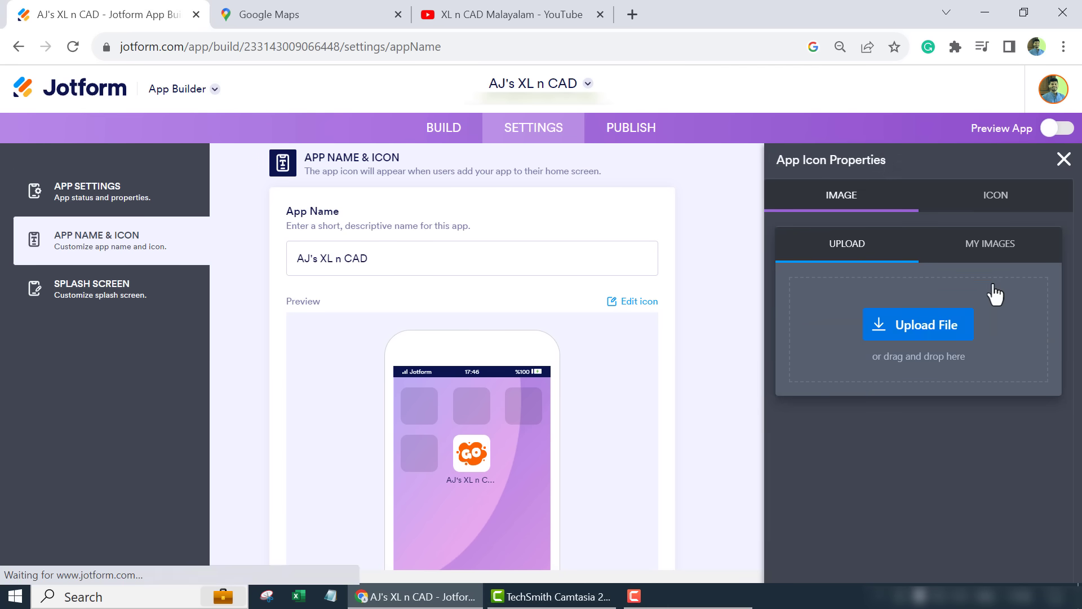
click(901, 340)
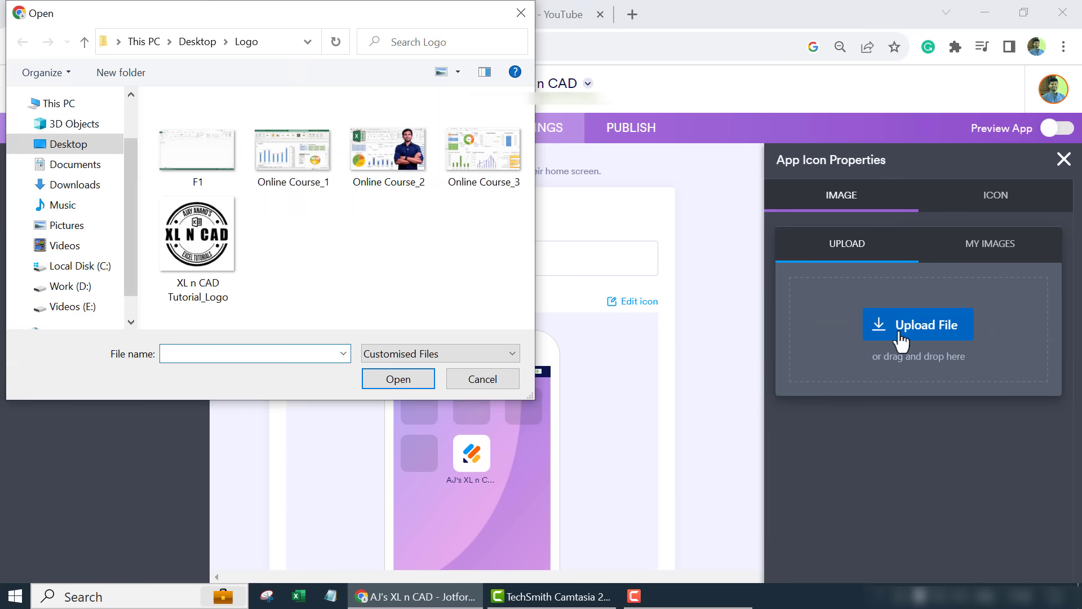
click(208, 248)
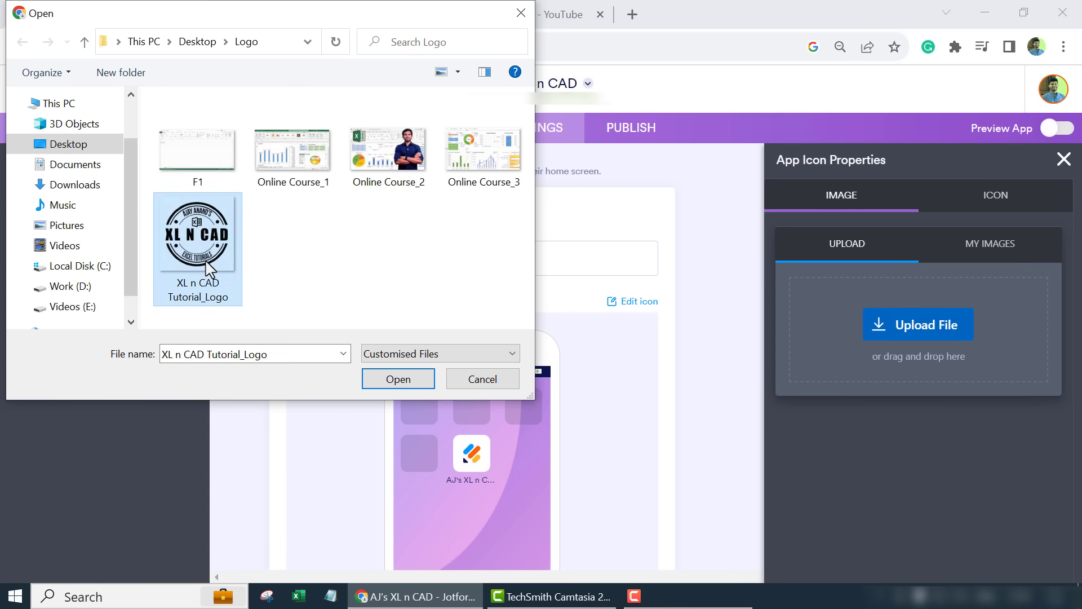
click(398, 379)
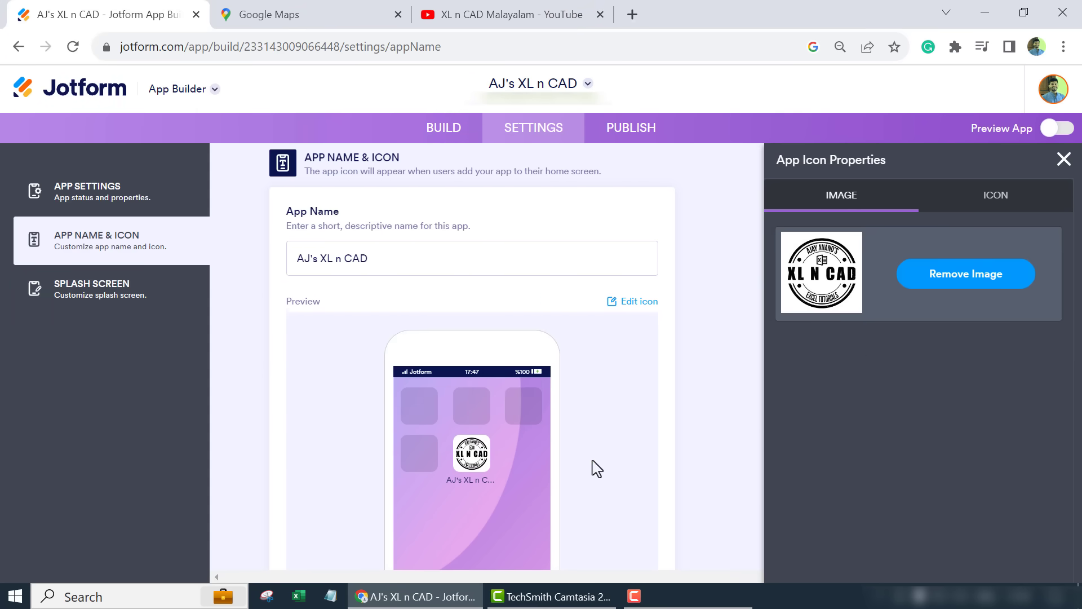
scroll(519, 458, down, 2)
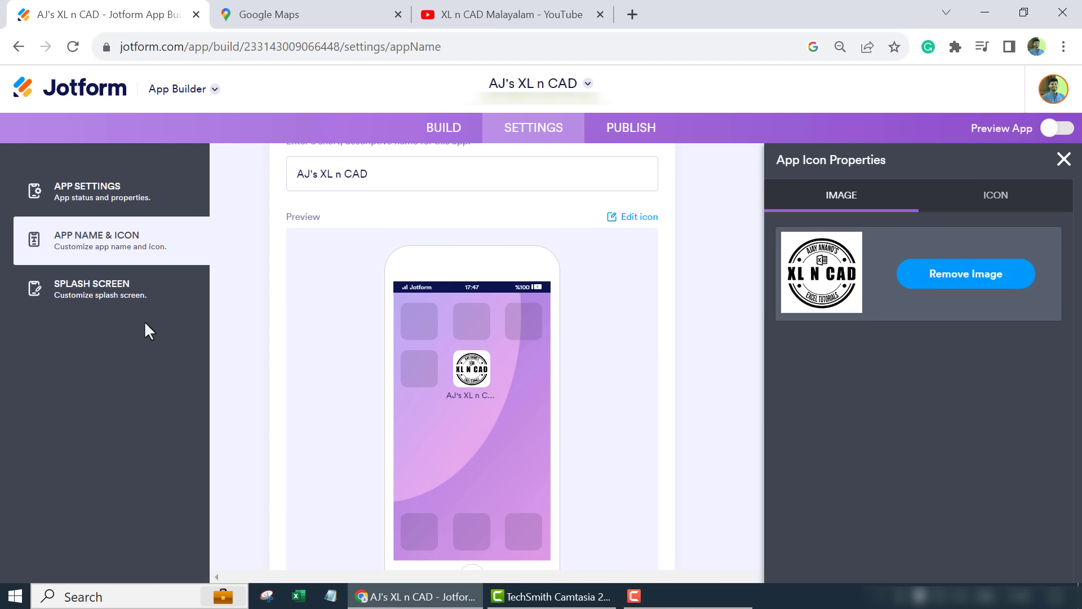
Set the splash screen background colour to blue (#2e43b5) behind the logo and app name.
click(111, 299)
scroll(440, 372, down, 2)
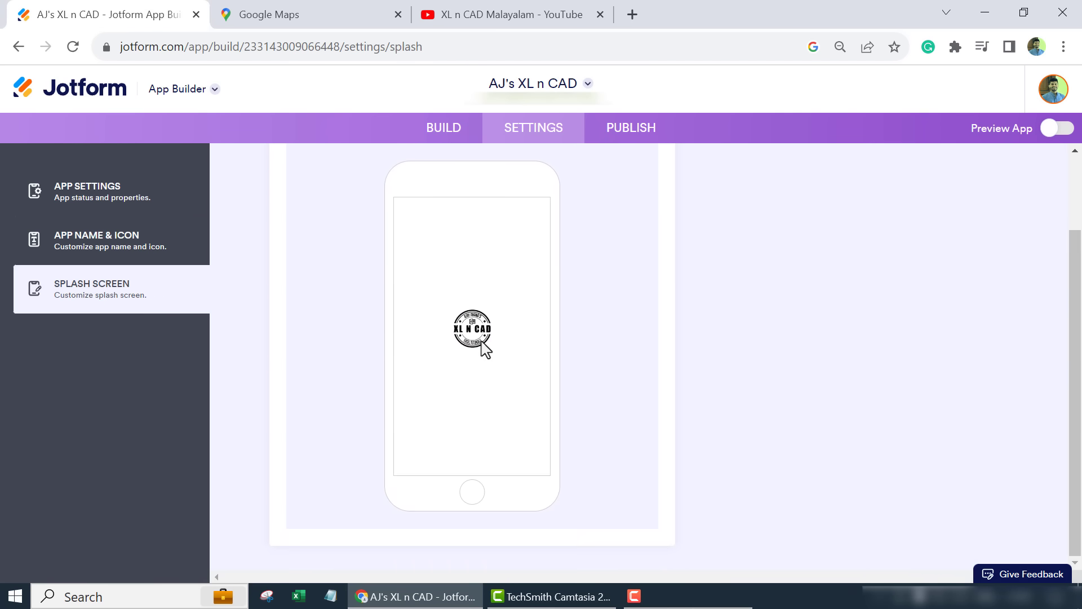
scroll(454, 410, up, 2)
click(641, 224)
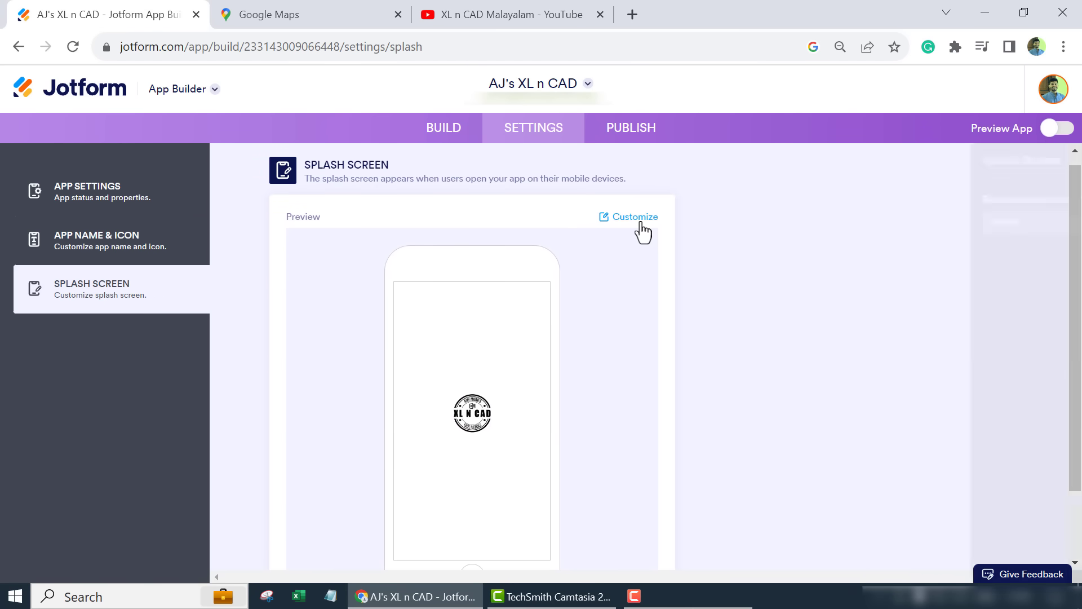
click(902, 225)
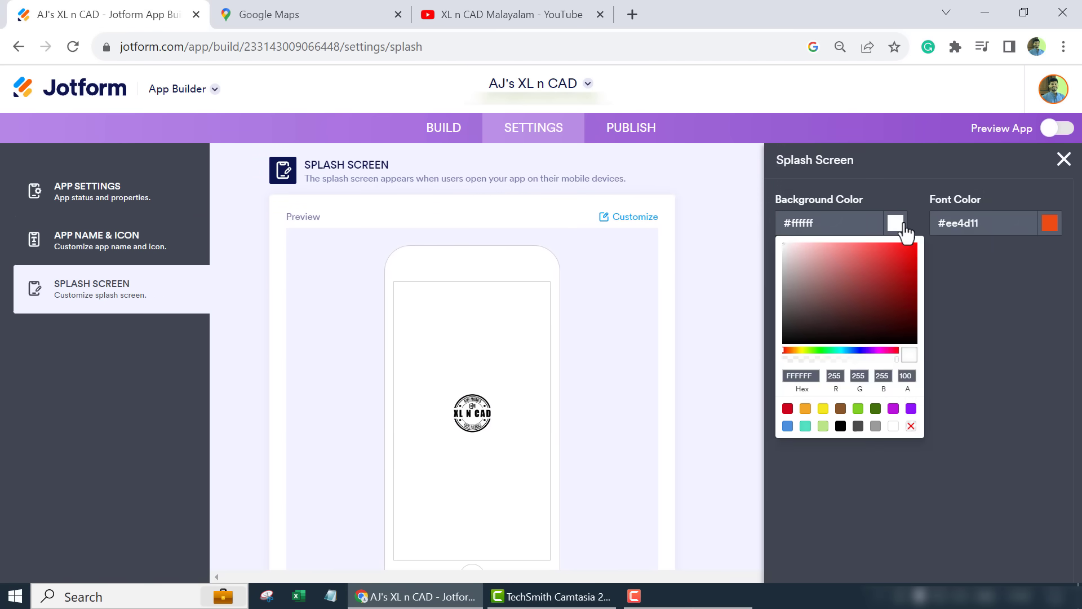
click(858, 350)
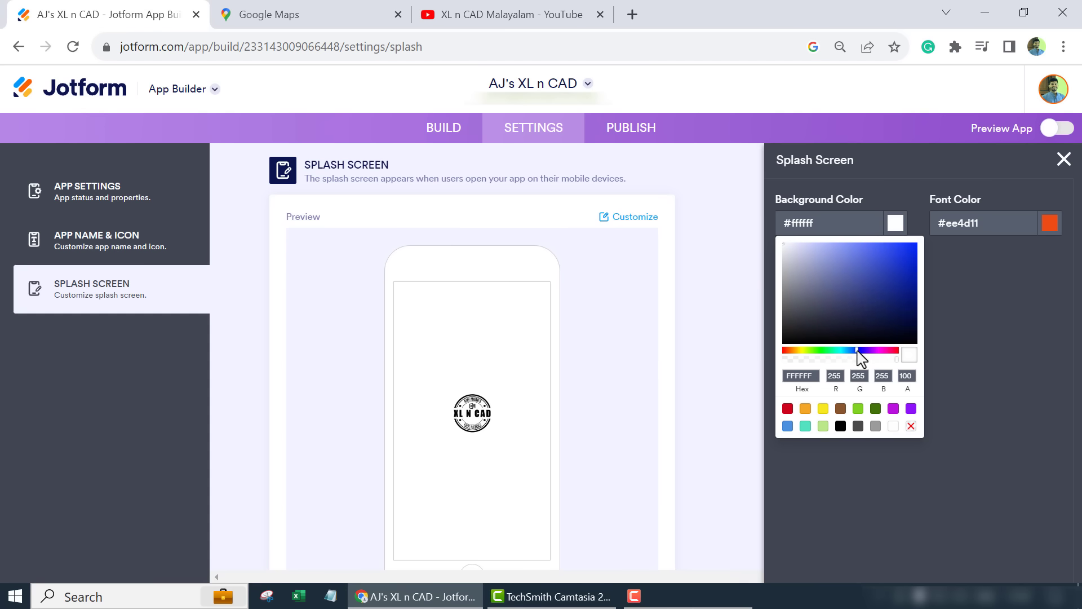
click(883, 272)
click(1064, 159)
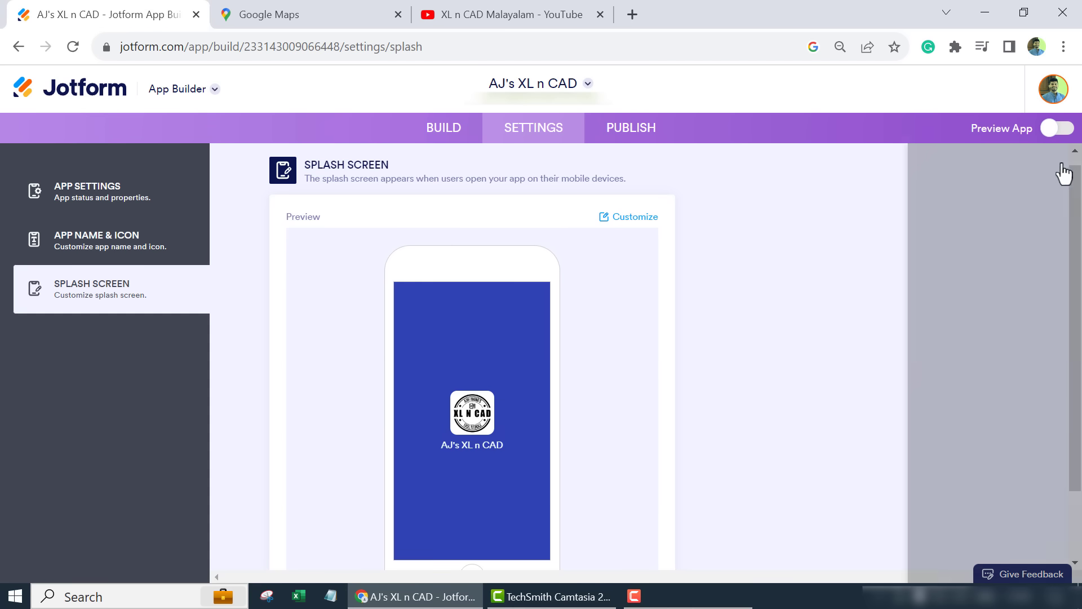
scroll(615, 327, down, 2)
scroll(612, 345, up, 2)
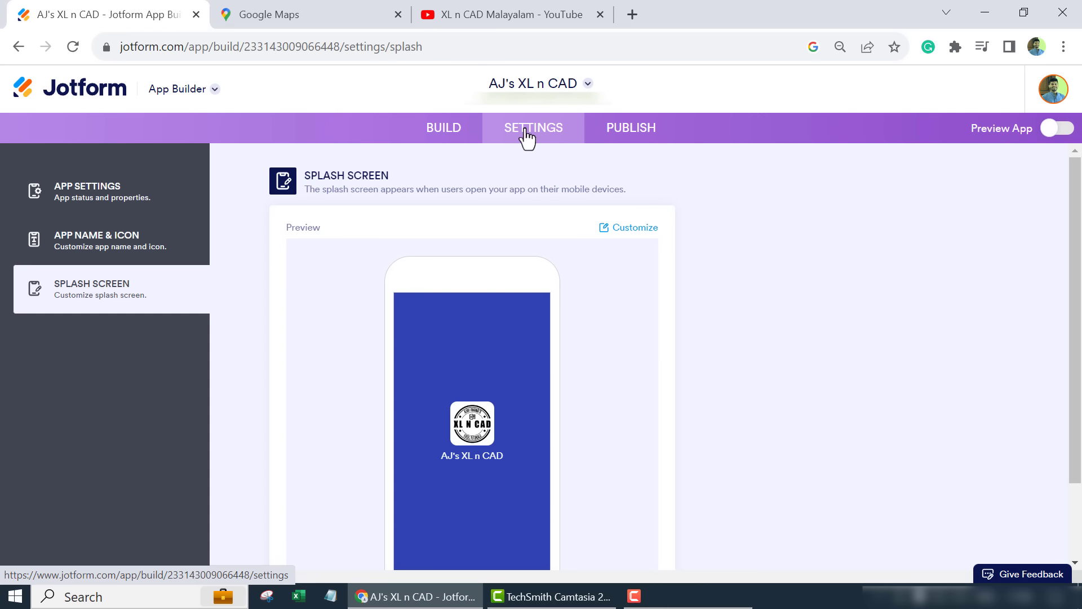
On the Publish page, copy the app's Public Access share link.
click(624, 141)
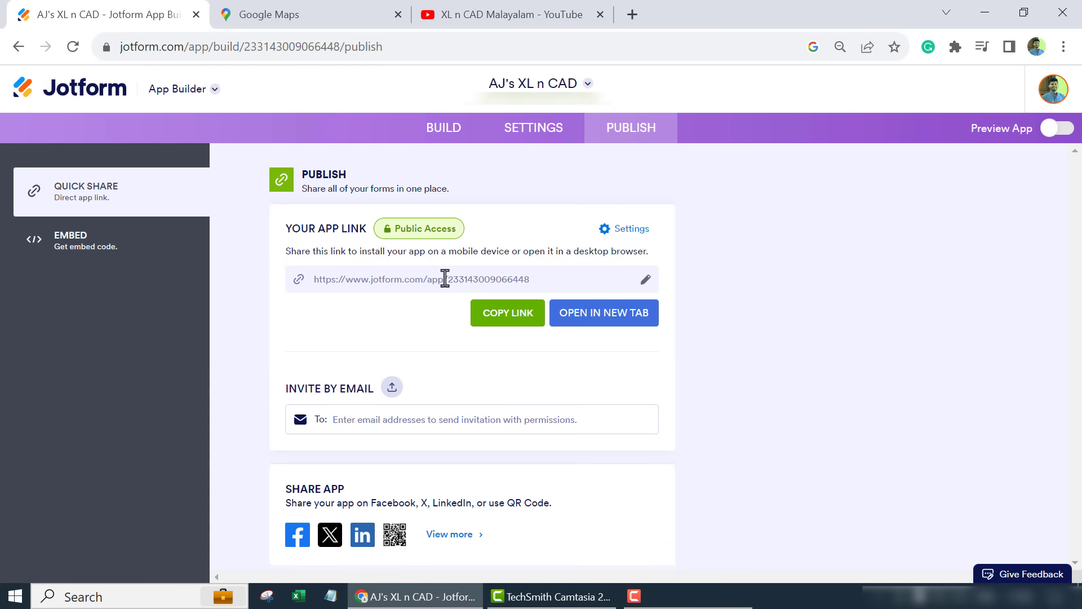
click(498, 319)
click(392, 388)
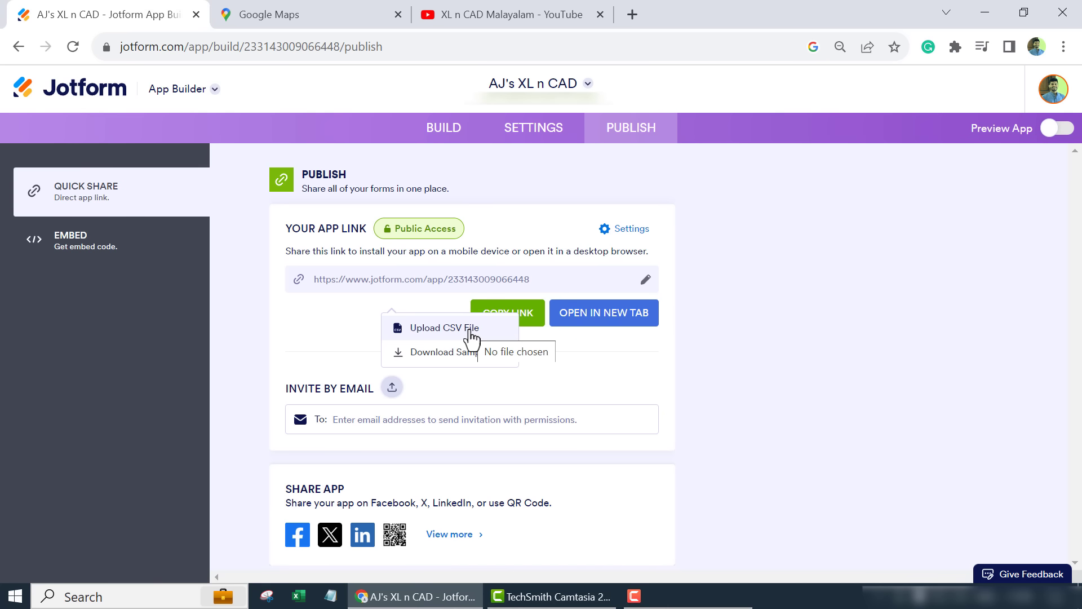
click(491, 397)
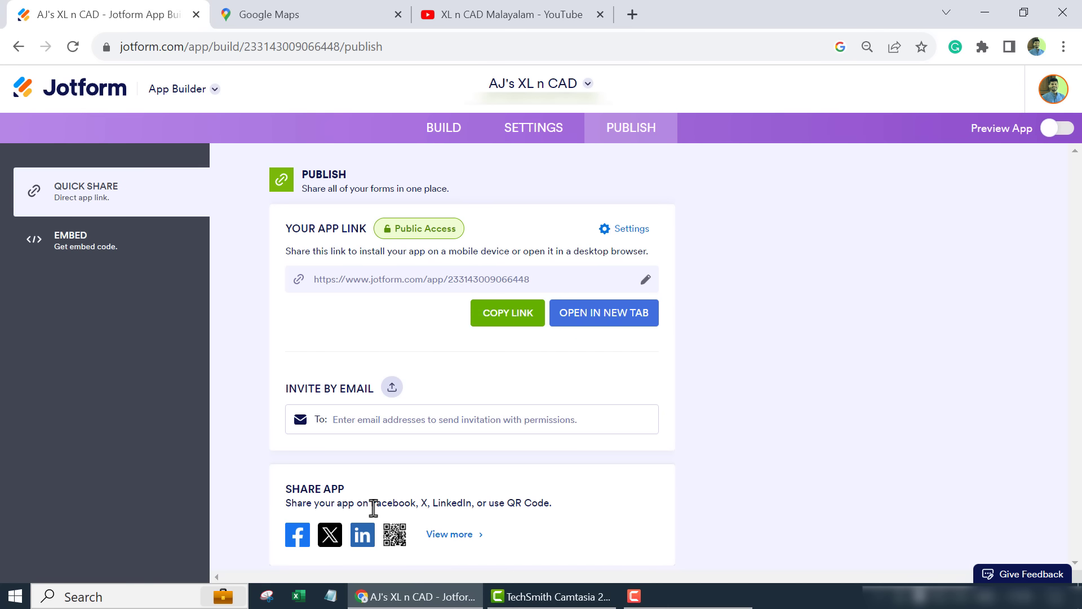
Show the downloadable QR code for the app's share link.
click(395, 536)
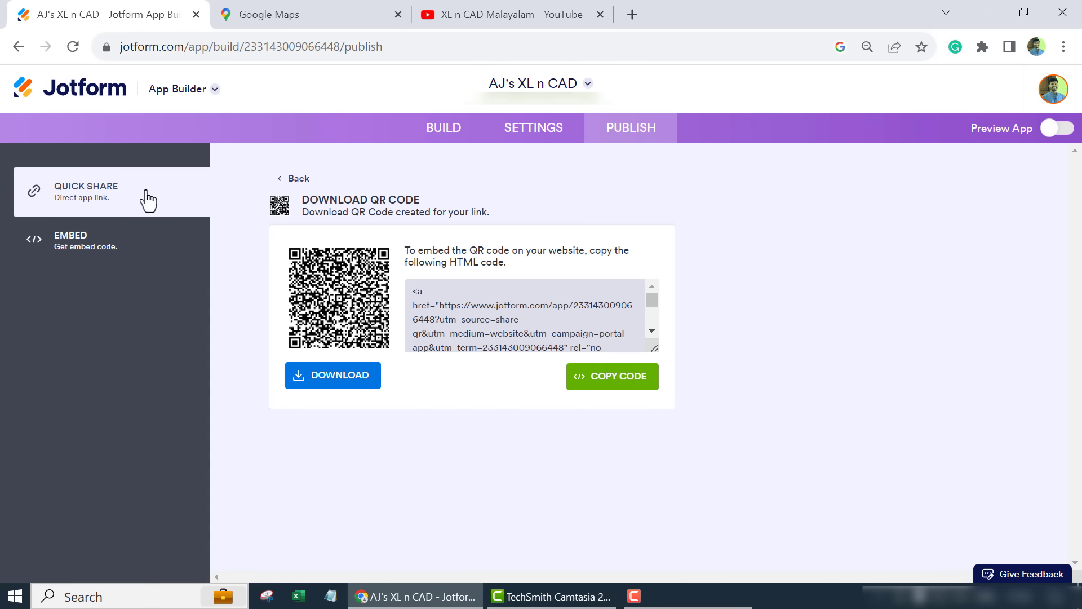
View the Request an Appointment form's submissions in Jotform Tables.
click(101, 104)
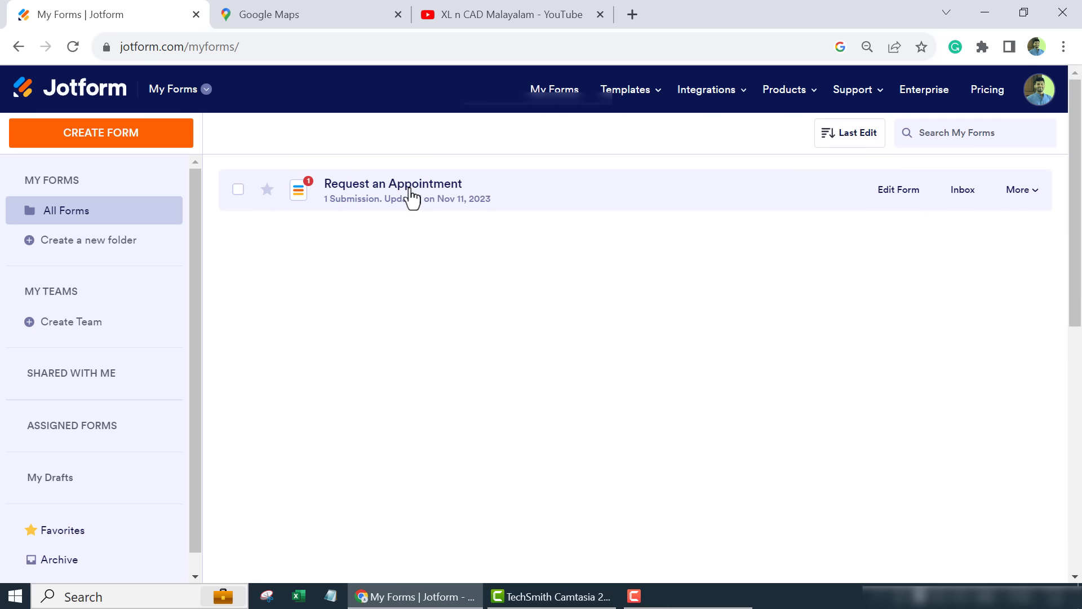
click(413, 197)
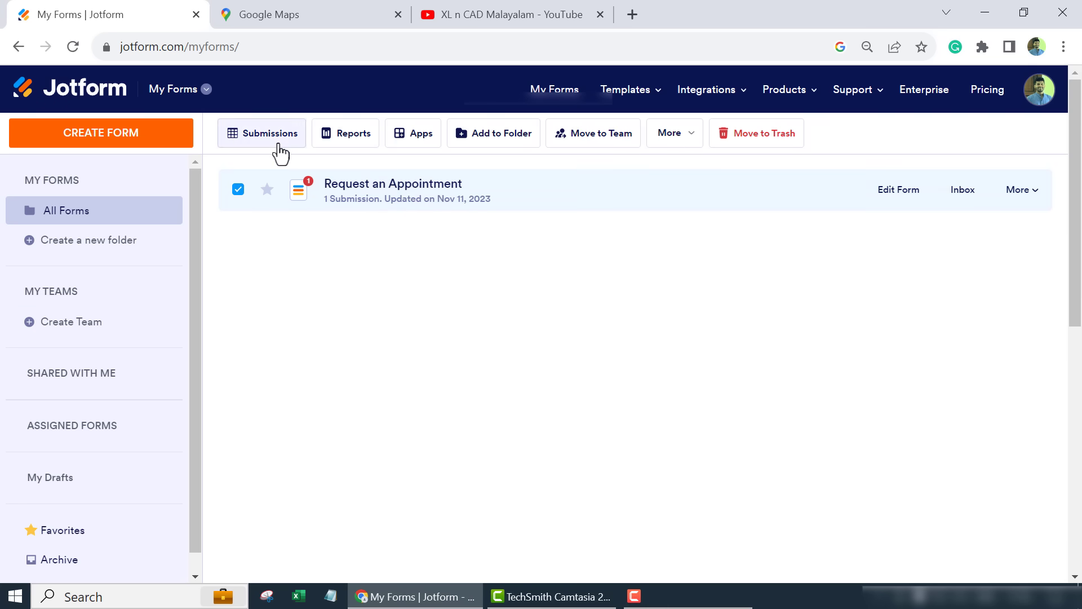
click(279, 150)
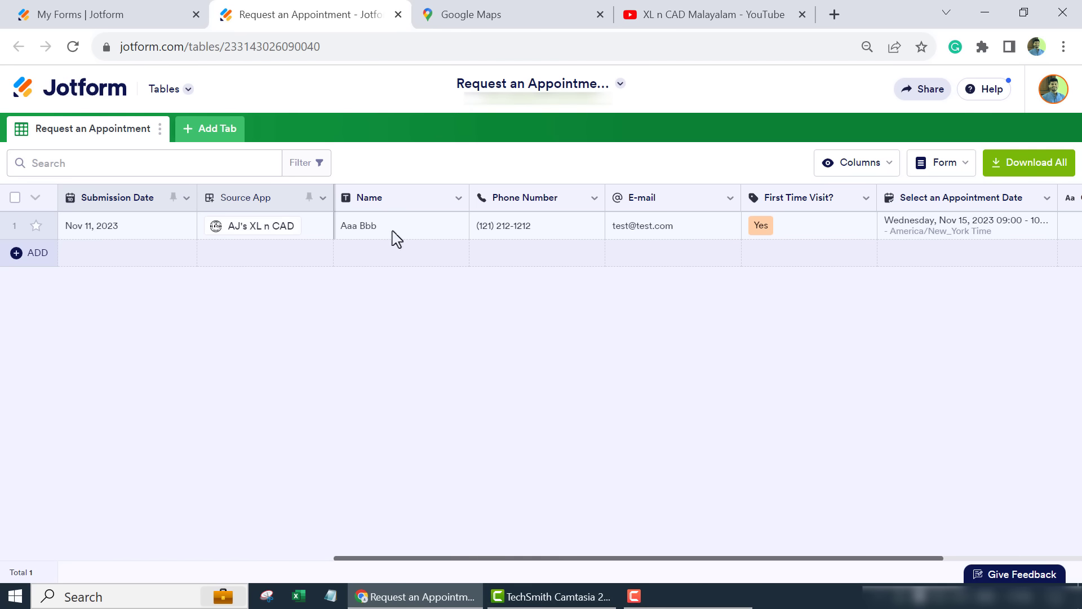
Reopen the AJ's XL n CAD app for editing from My Apps.
click(146, 10)
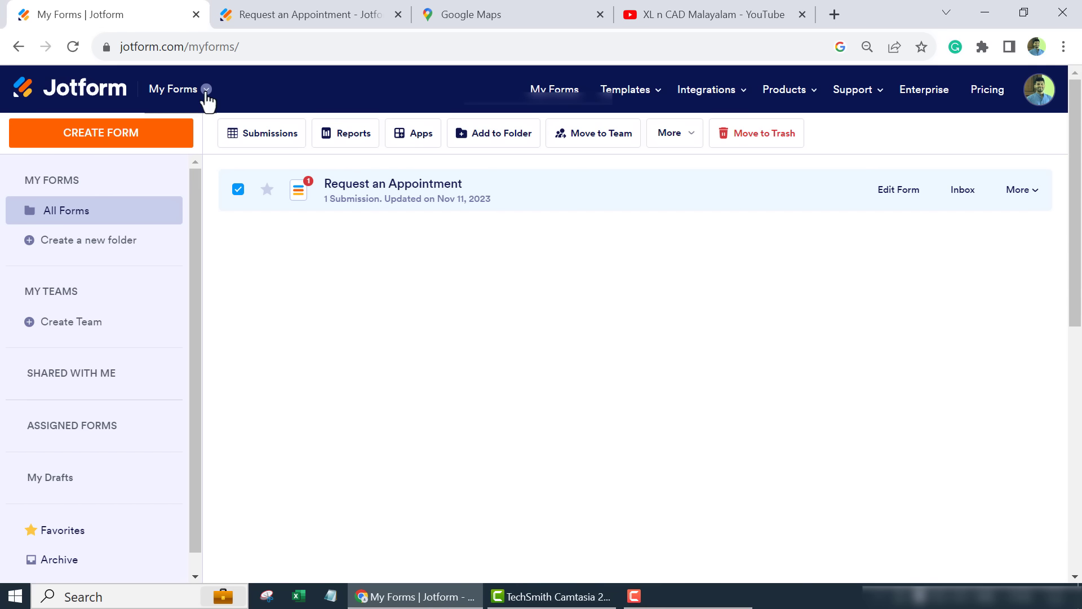
click(205, 90)
click(294, 257)
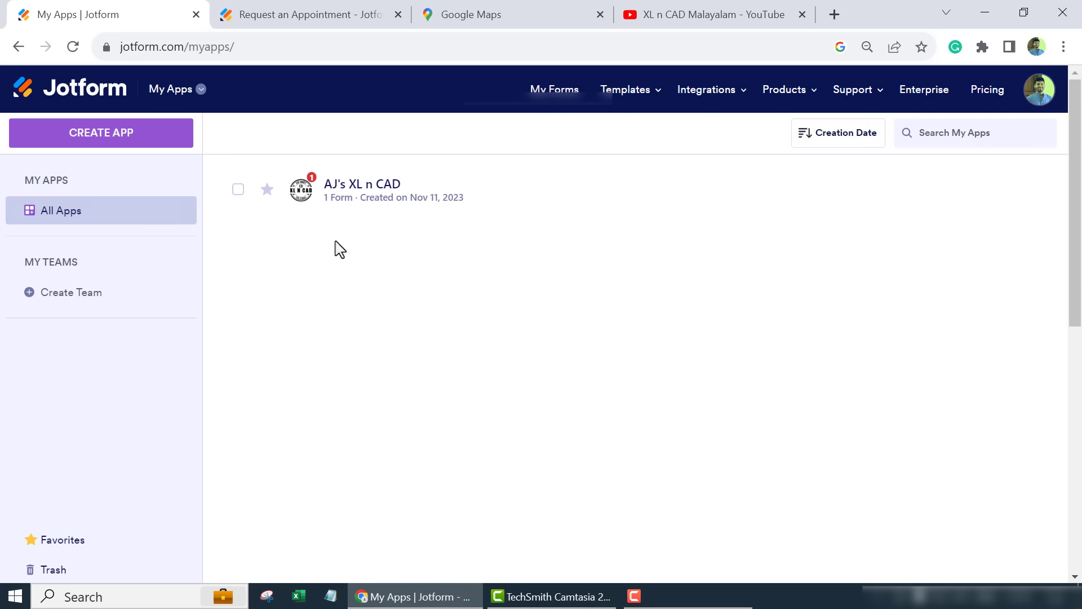
click(400, 192)
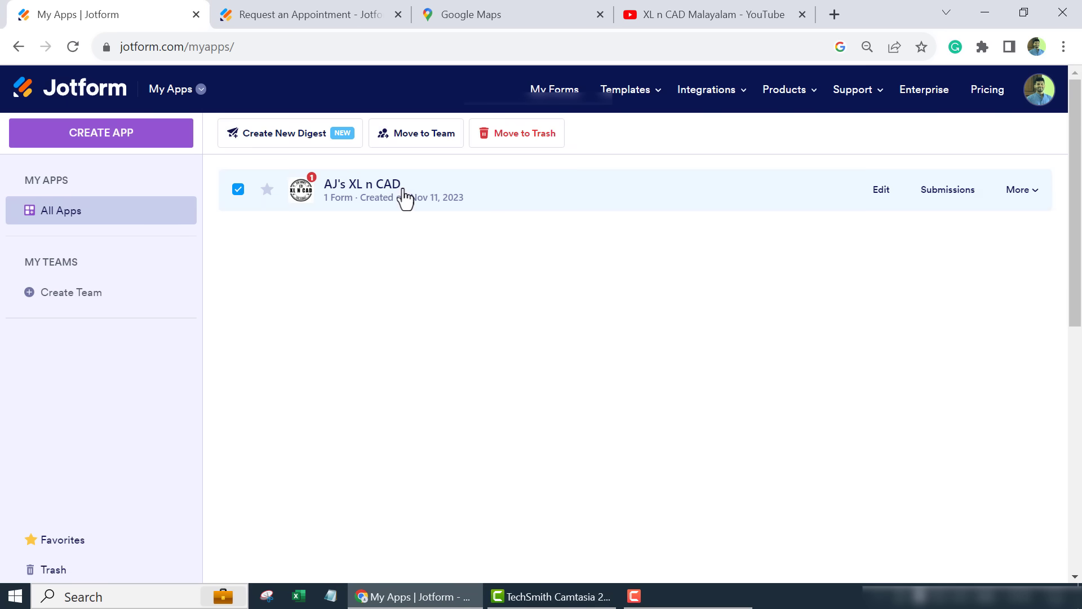
click(884, 203)
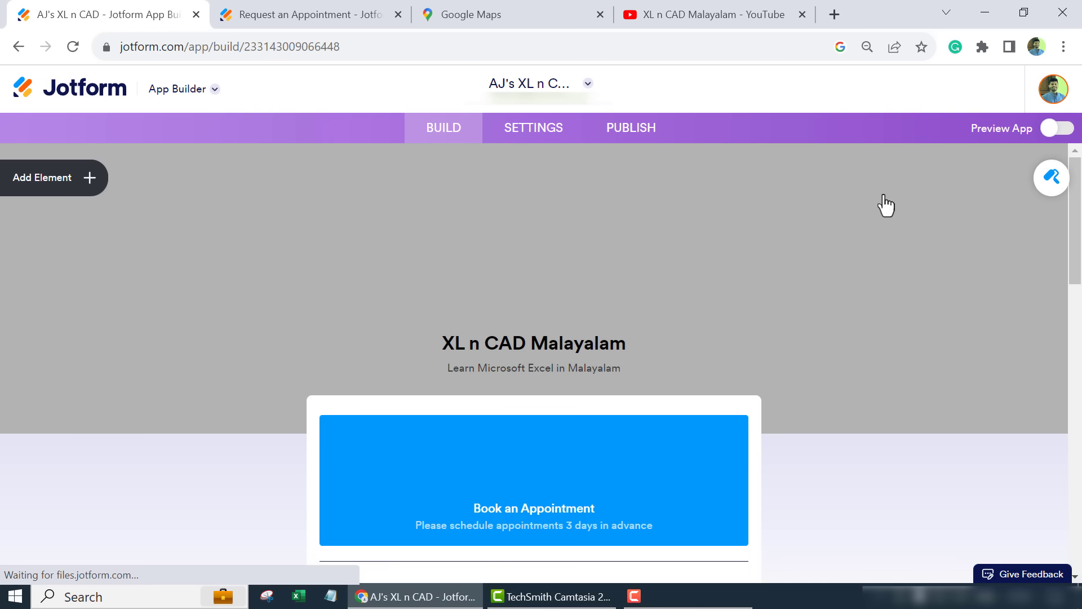
scroll(580, 339, down, 4)
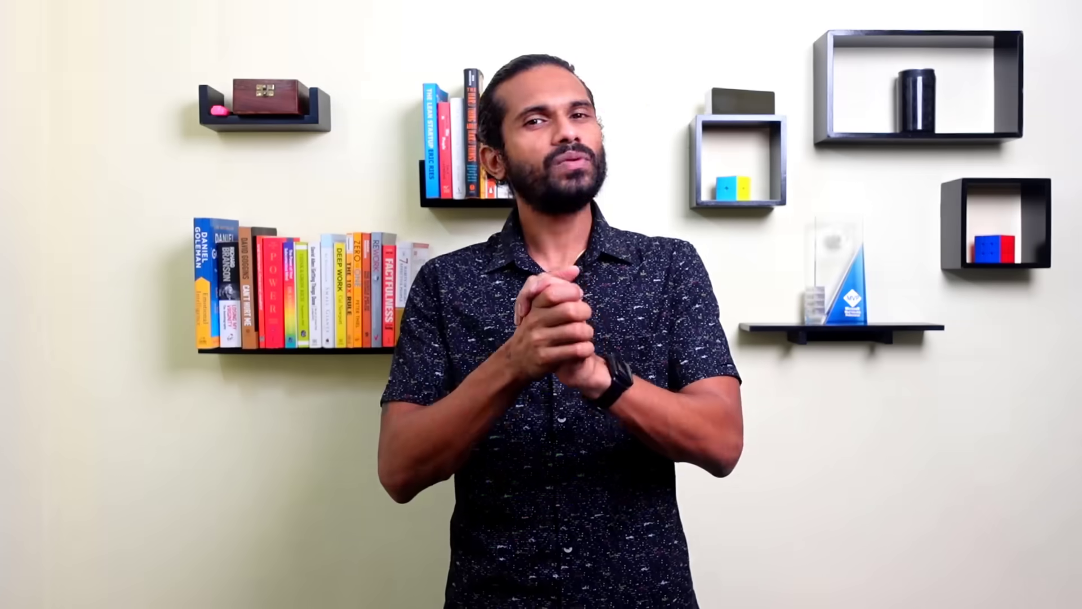